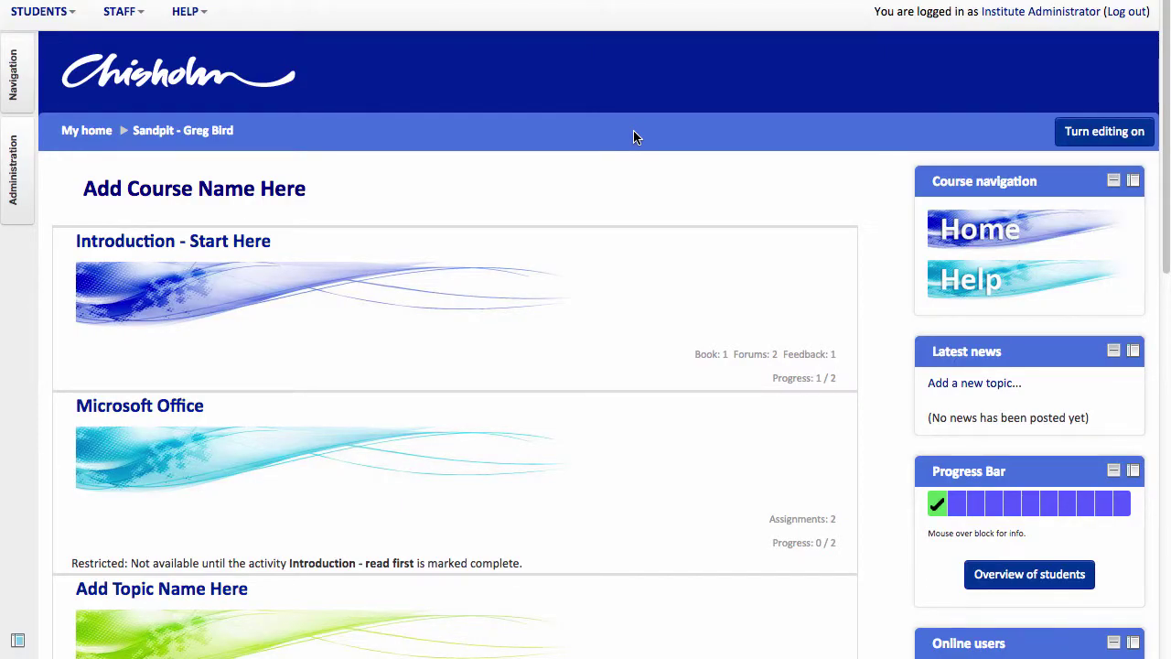
# Step: Turn on editing and add a Quiz activity to the Microsoft Office topic
pyautogui.click(1085, 133)
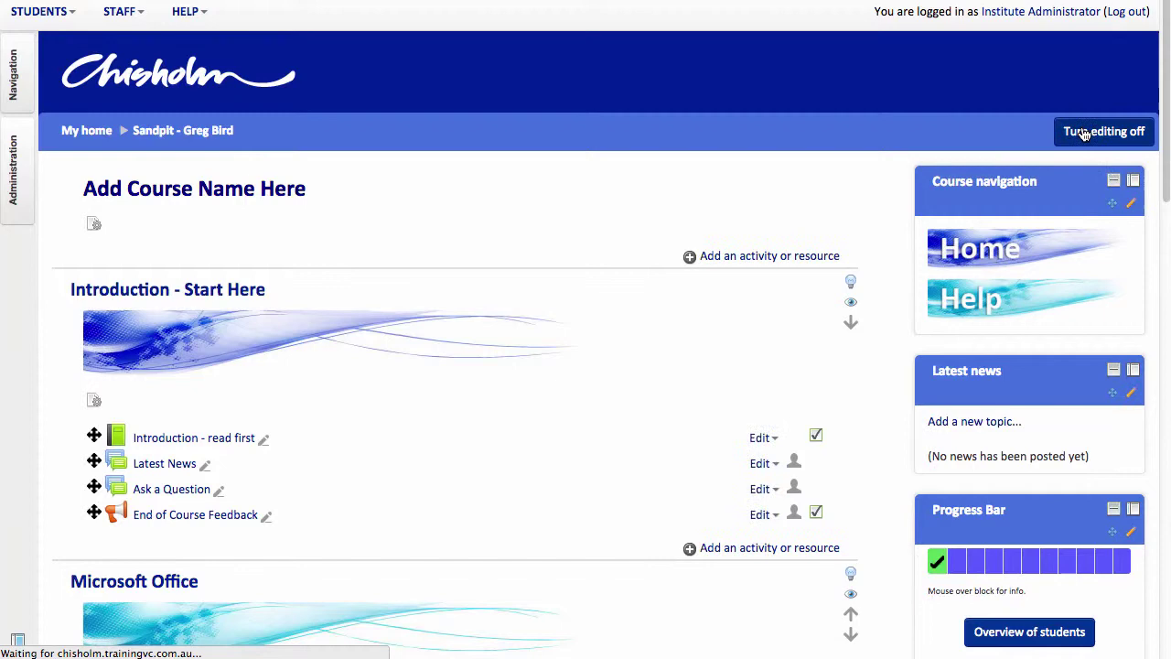
pyautogui.moveTo(1164, 138); pyautogui.dragTo(1164, 265)
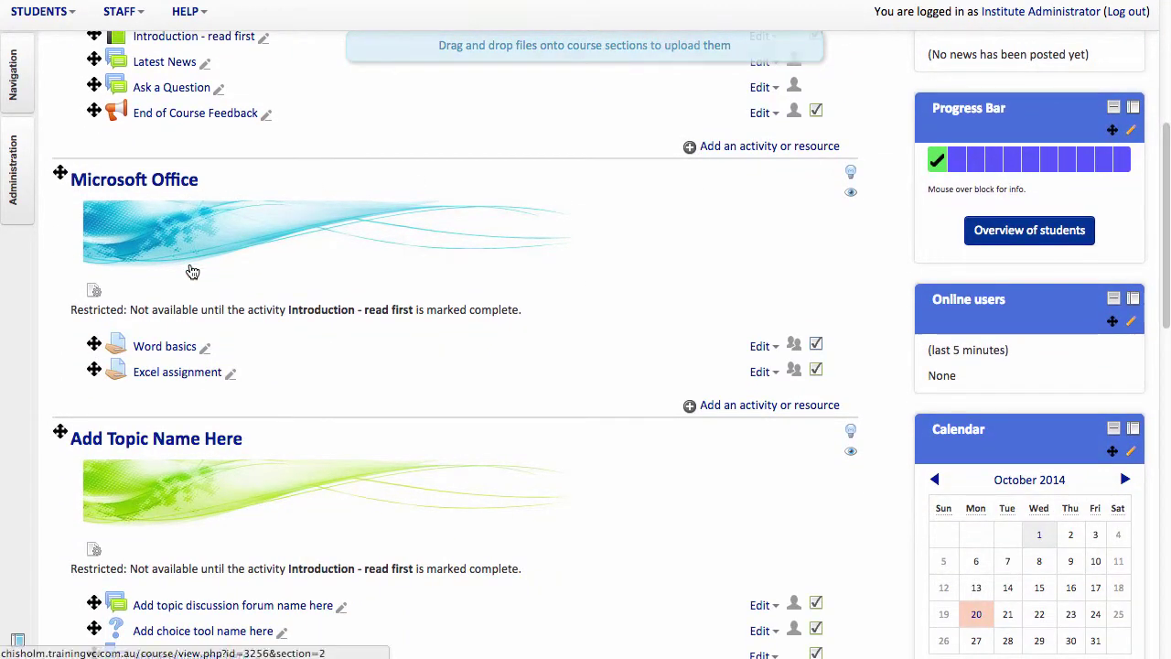
pyautogui.click(740, 408)
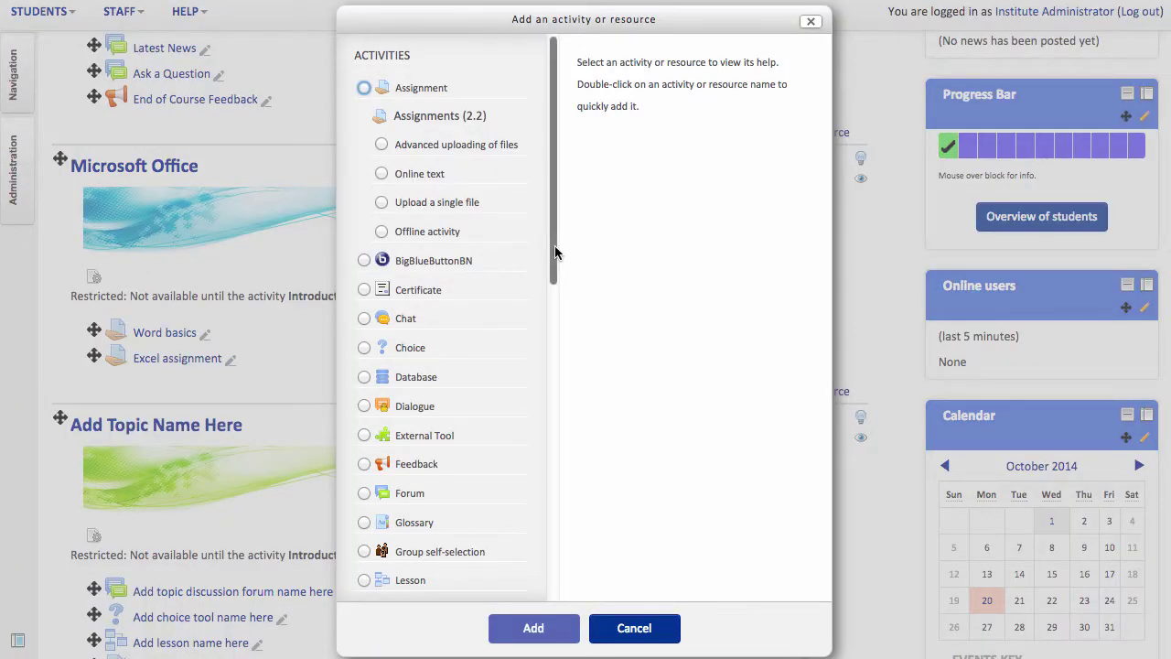
pyautogui.moveTo(550, 253); pyautogui.dragTo(538, 371)
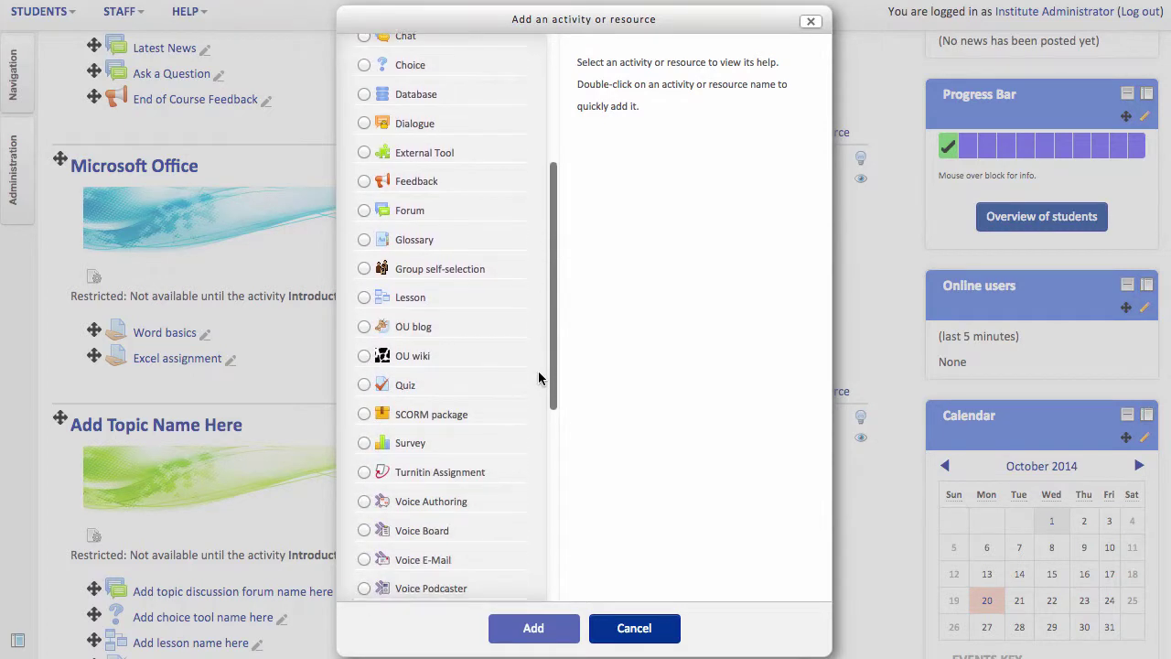
pyautogui.click(364, 386)
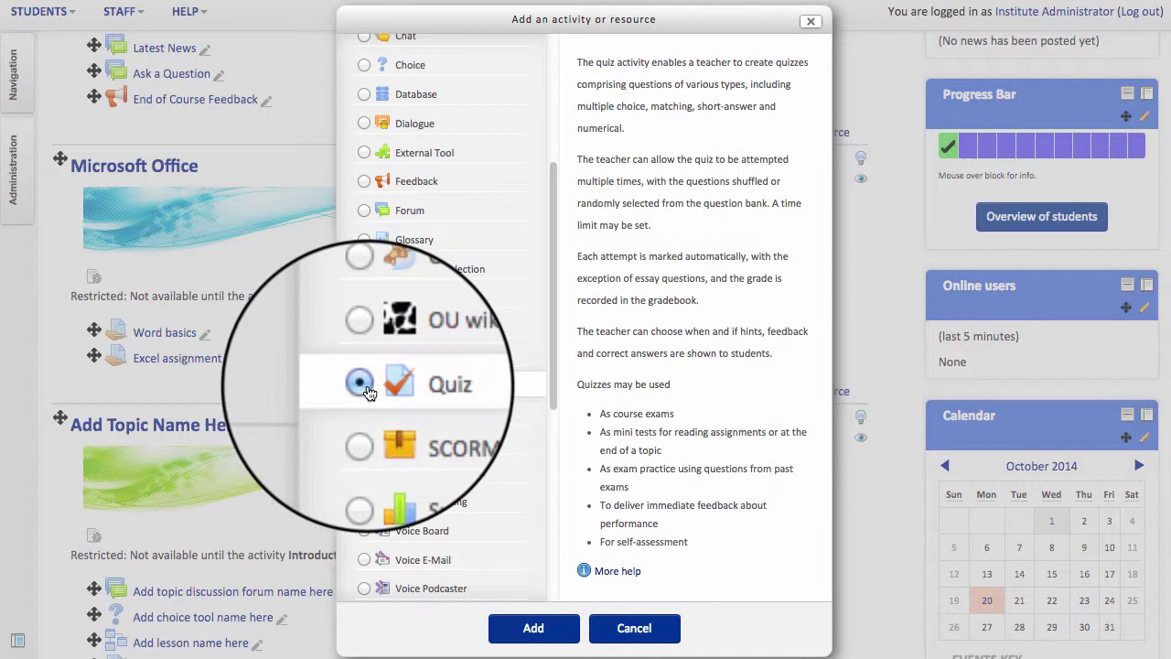
pyautogui.click(536, 628)
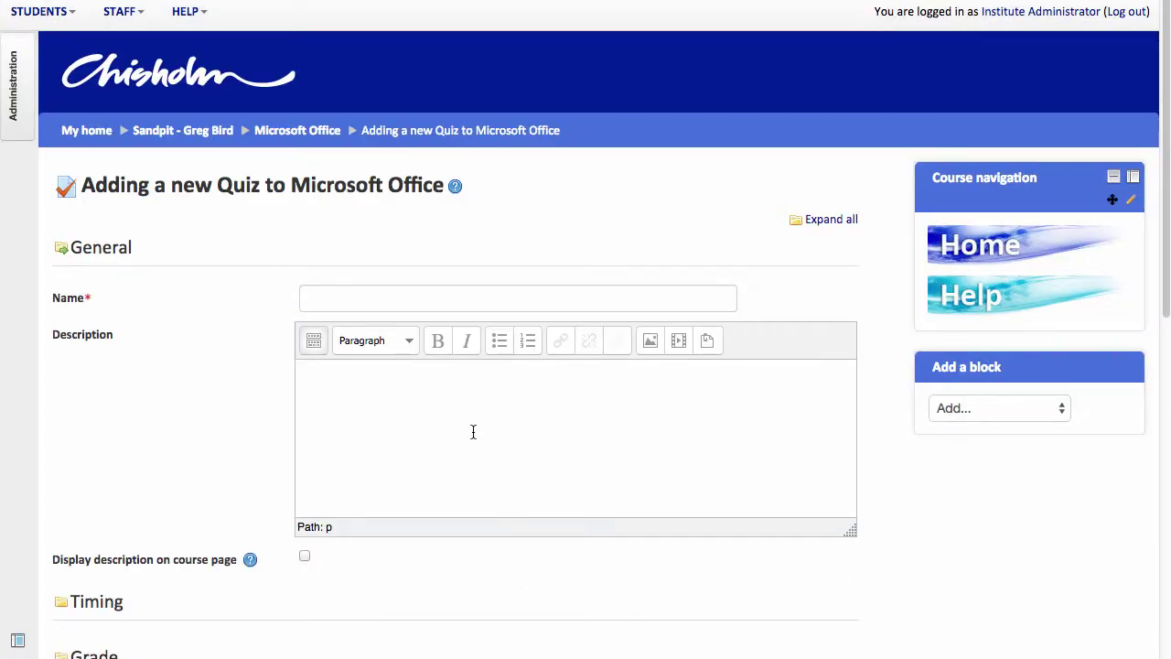
# Step: Name the quiz 'Microsoft office quiz' and expand all its settings sections
pyautogui.click(377, 302)
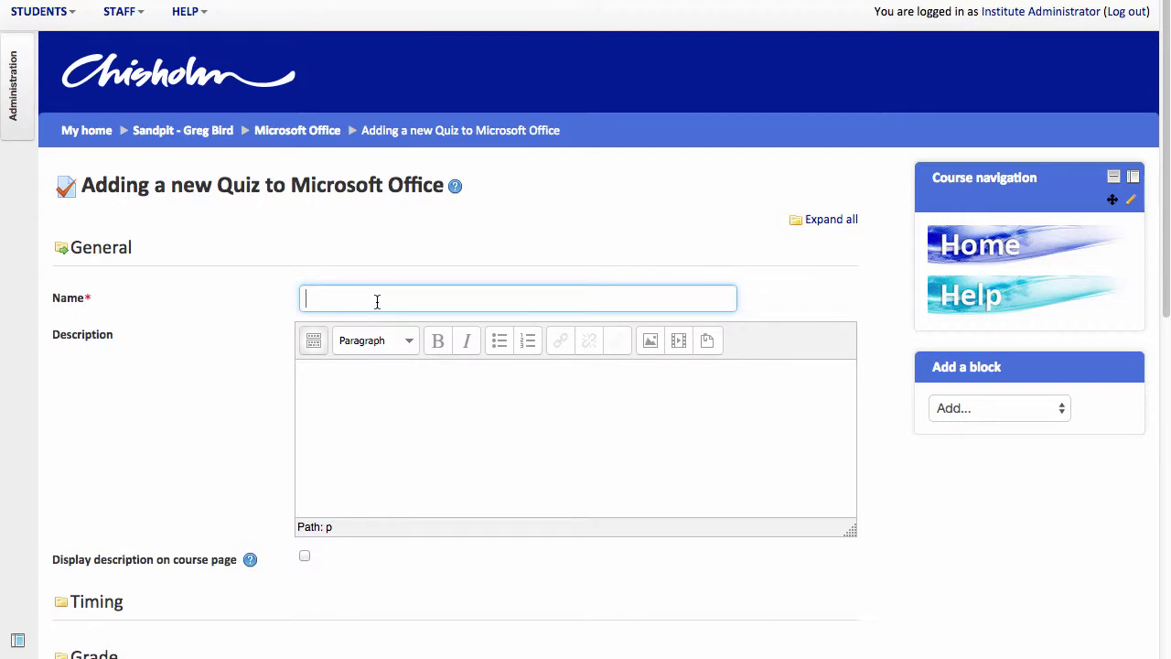
pyautogui.write('Microsoft office quiz')
pyautogui.click(890, 341)
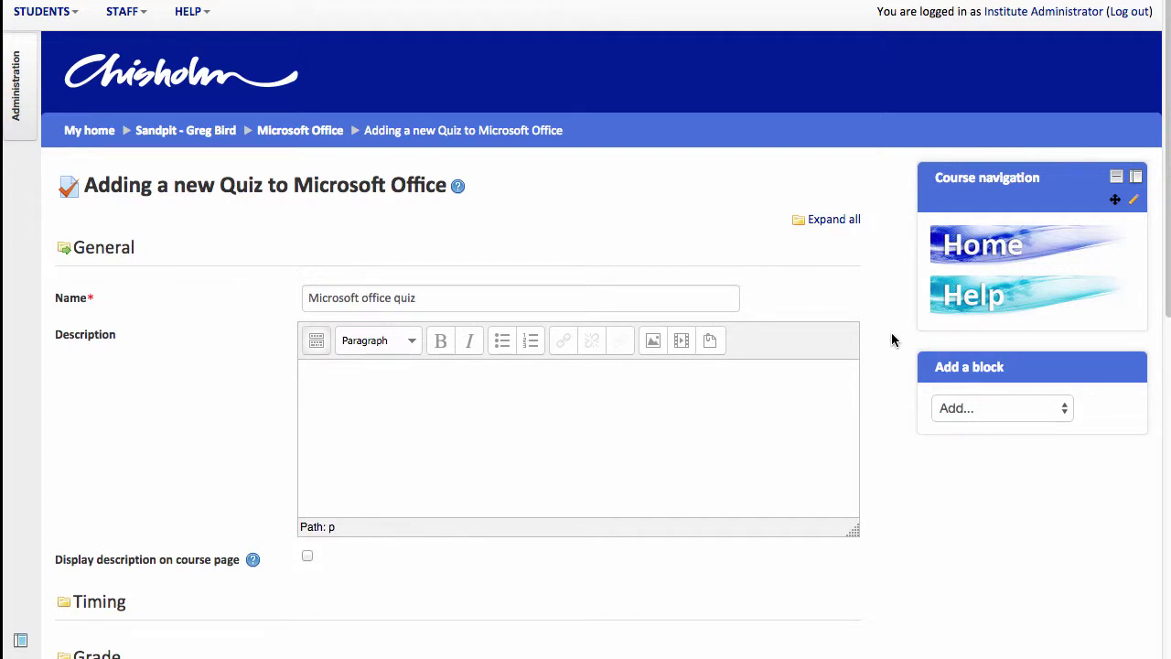
pyautogui.click(843, 225)
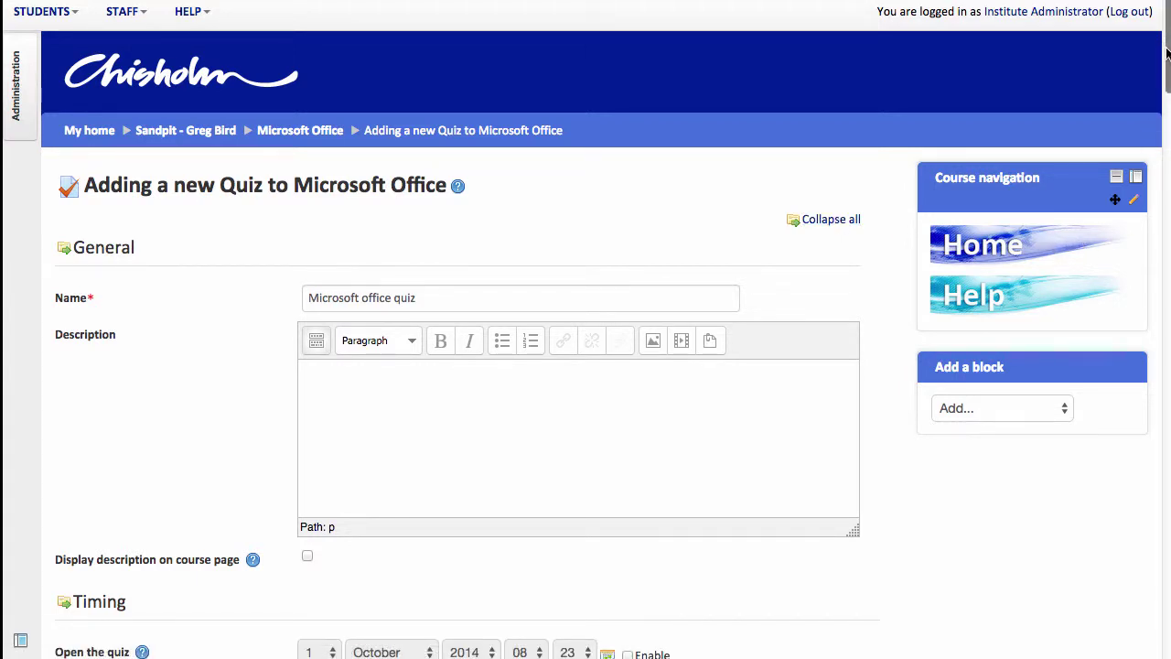
# Step: Enable a 30-minute time limit with a grace period for submitting open attempts
pyautogui.moveTo(1167, 52); pyautogui.dragTo(1159, 136)
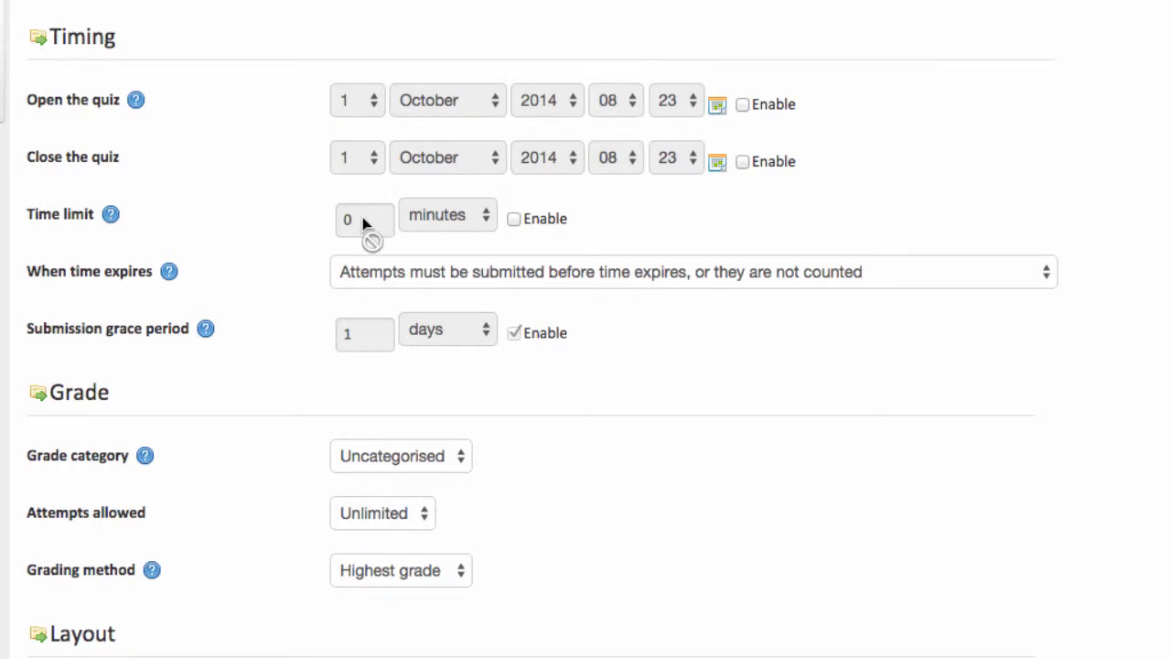
pyautogui.click(514, 221)
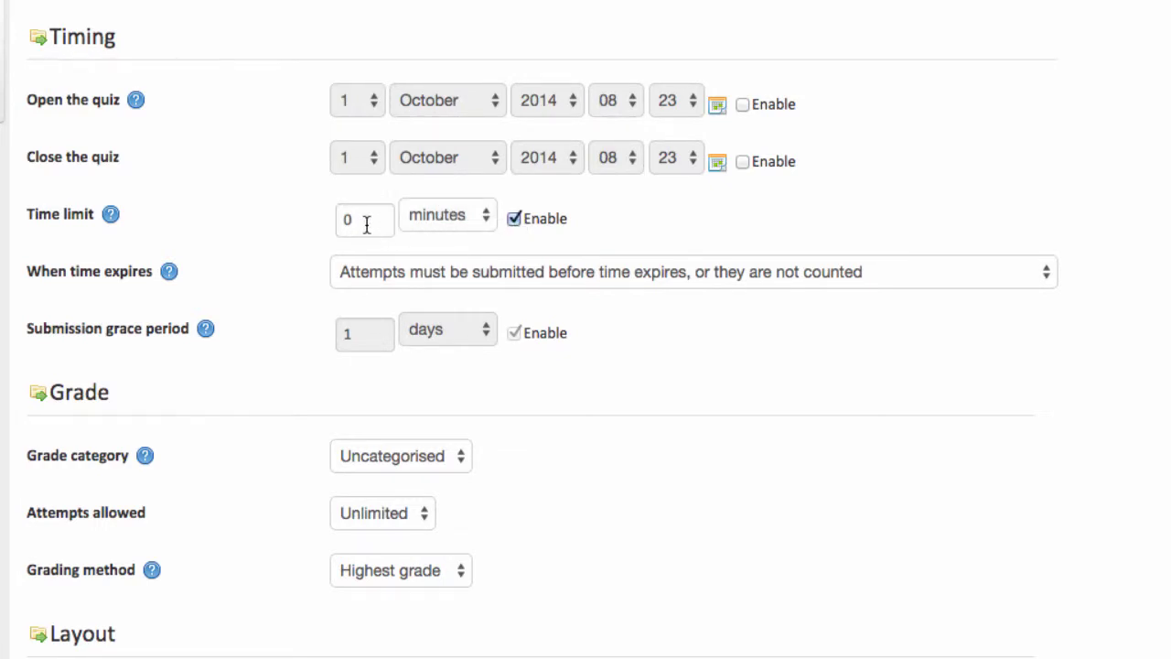
pyautogui.moveTo(366, 225); pyautogui.dragTo(277, 214)
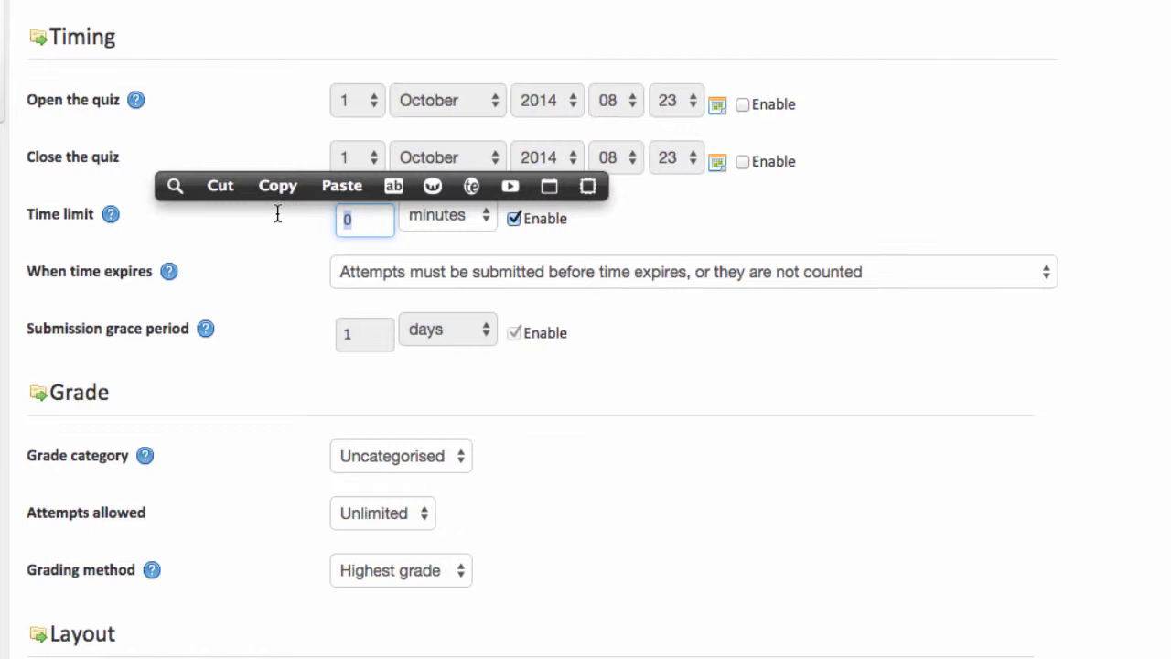
pyautogui.write('30')
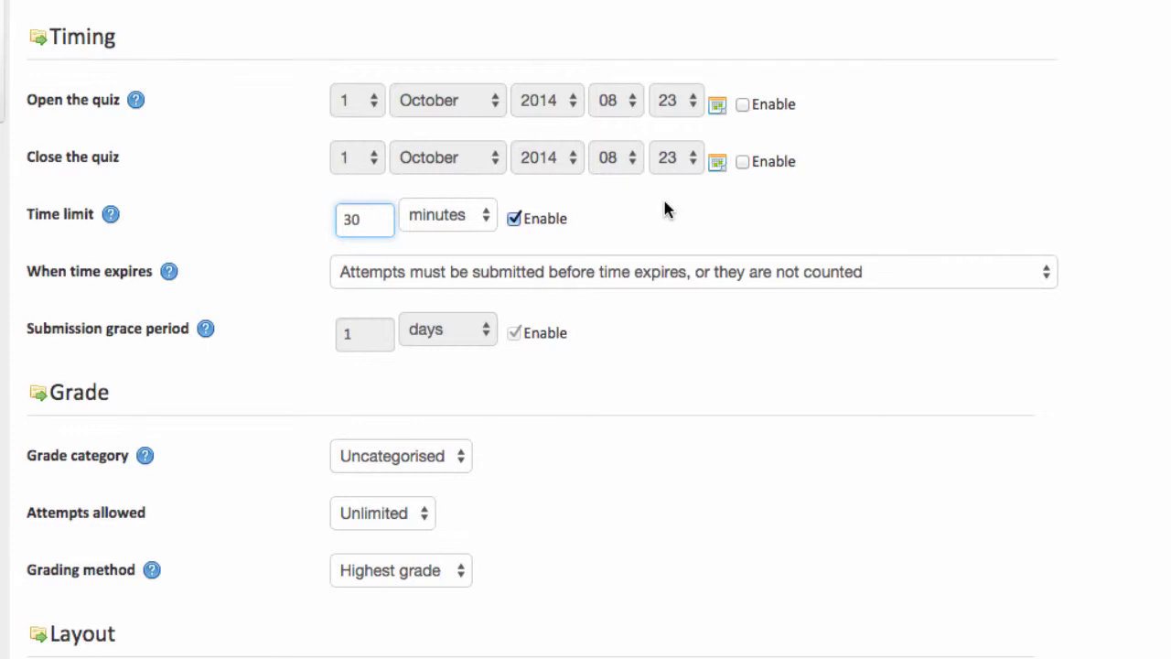
pyautogui.click(799, 278)
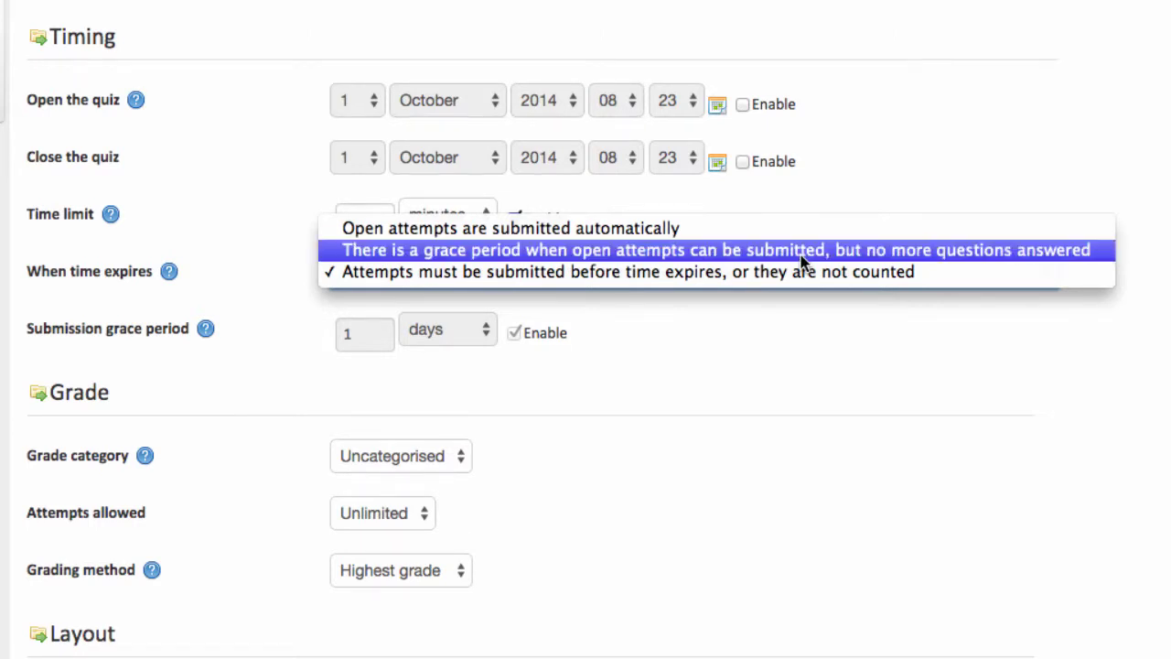
pyautogui.click(802, 263)
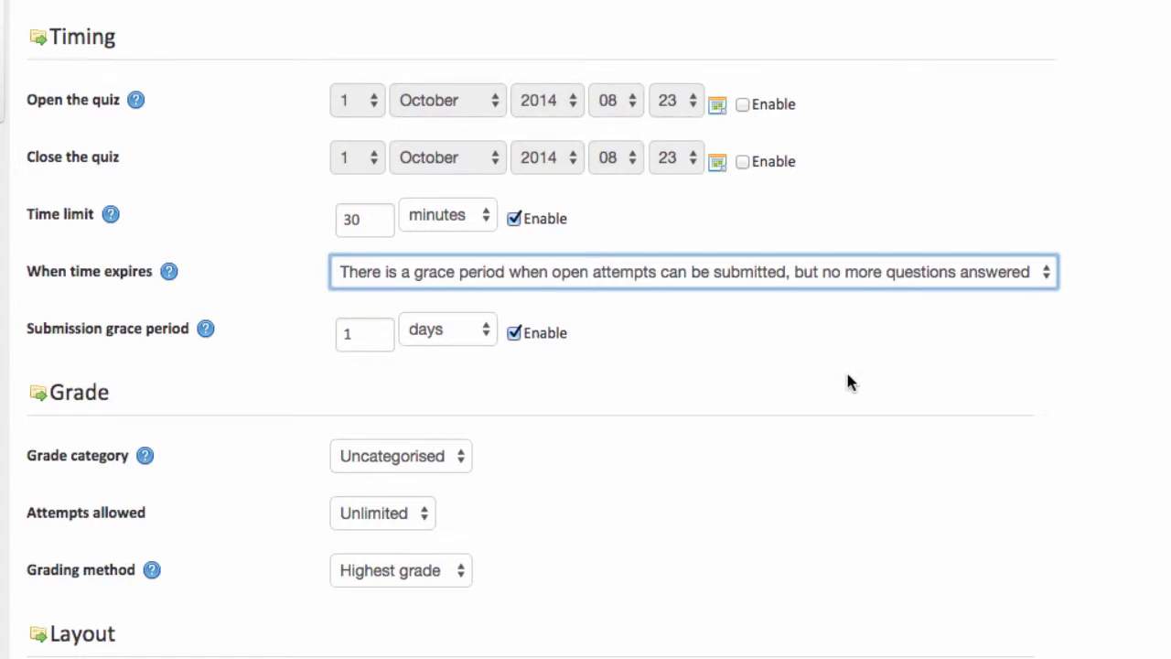
# Step: Set the quiz to allow 3 attempts
pyautogui.scroll(-3, 848, 383)
pyautogui.press('Tab')
pyautogui.press('Tab')
pyautogui.press('Tab')
pyautogui.scroll(-5, 585, 366)
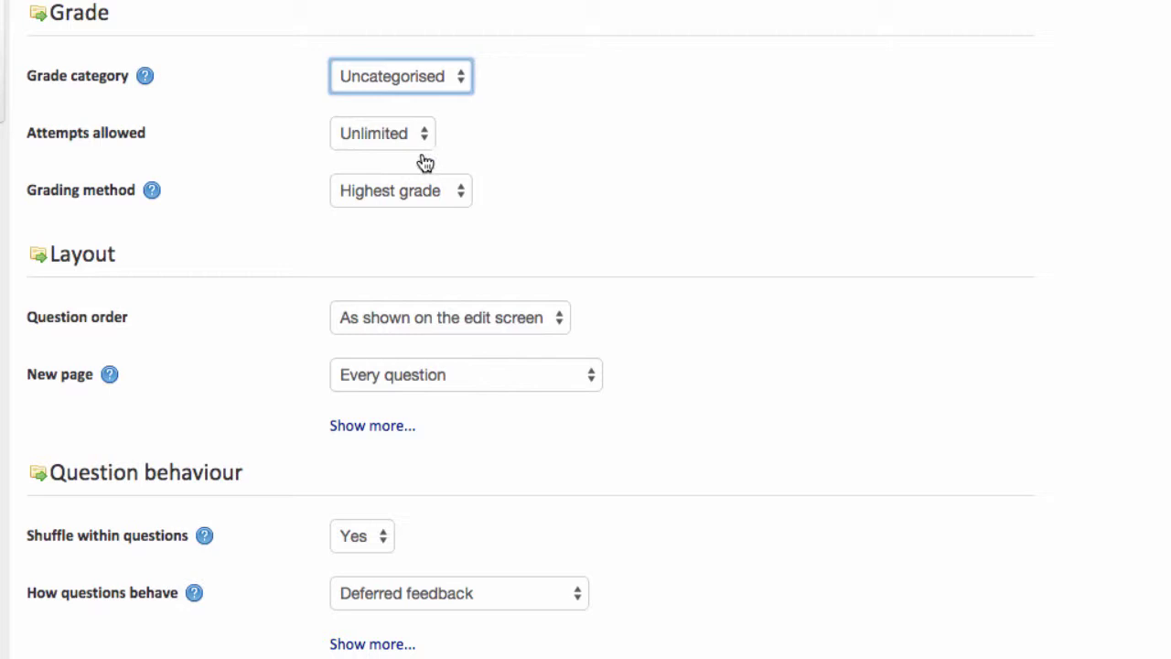
pyautogui.click(392, 133)
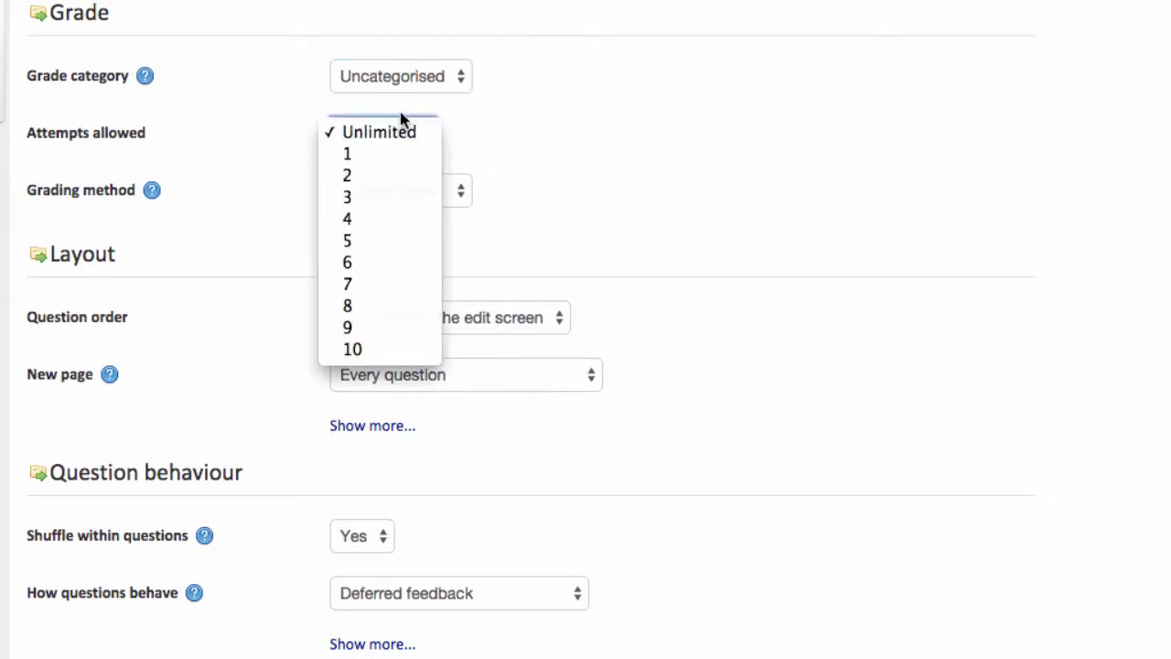
pyautogui.click(362, 197)
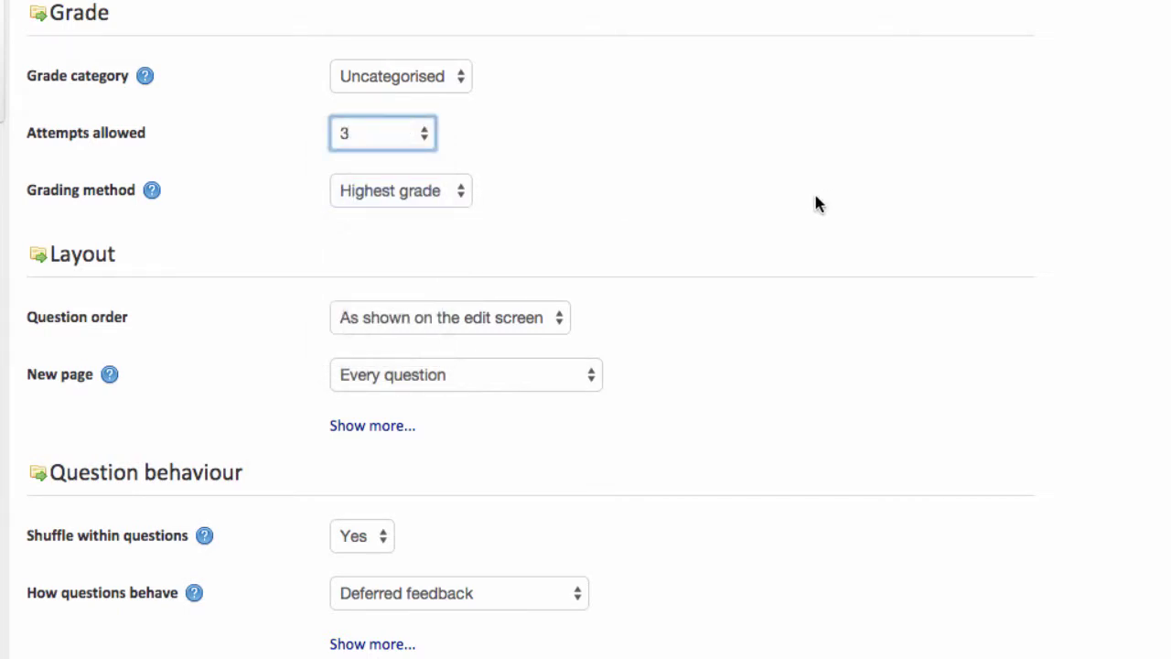
# Step: Keep Highest grade as the grading method and put all questions on one page
pyautogui.click(436, 201)
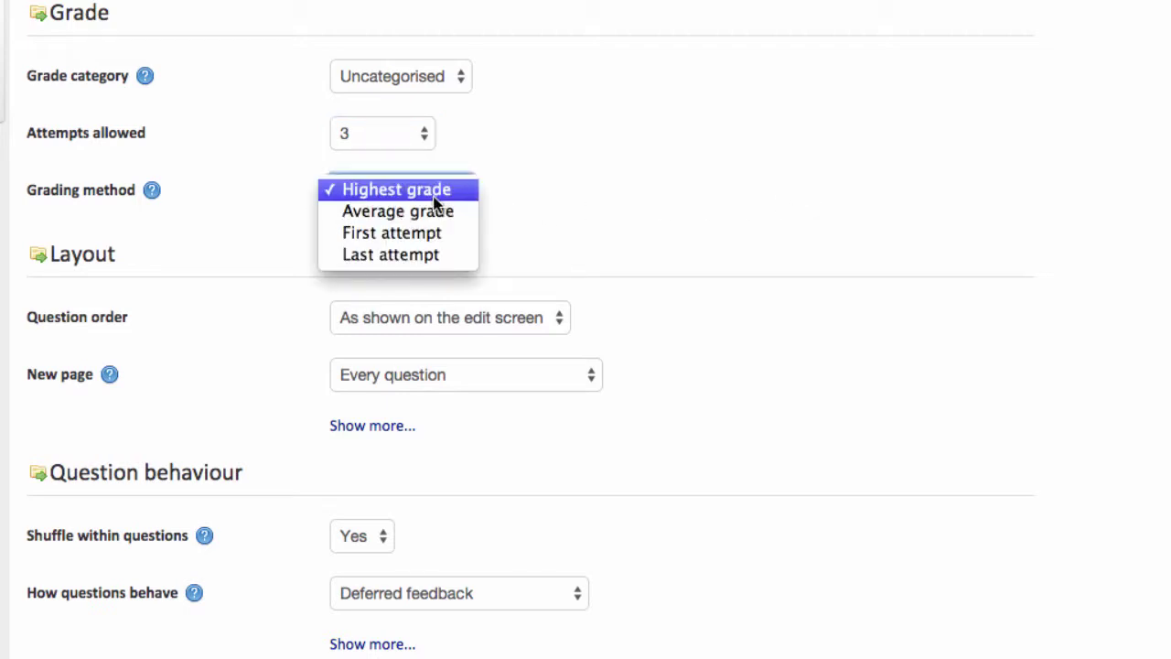
pyautogui.click(606, 207)
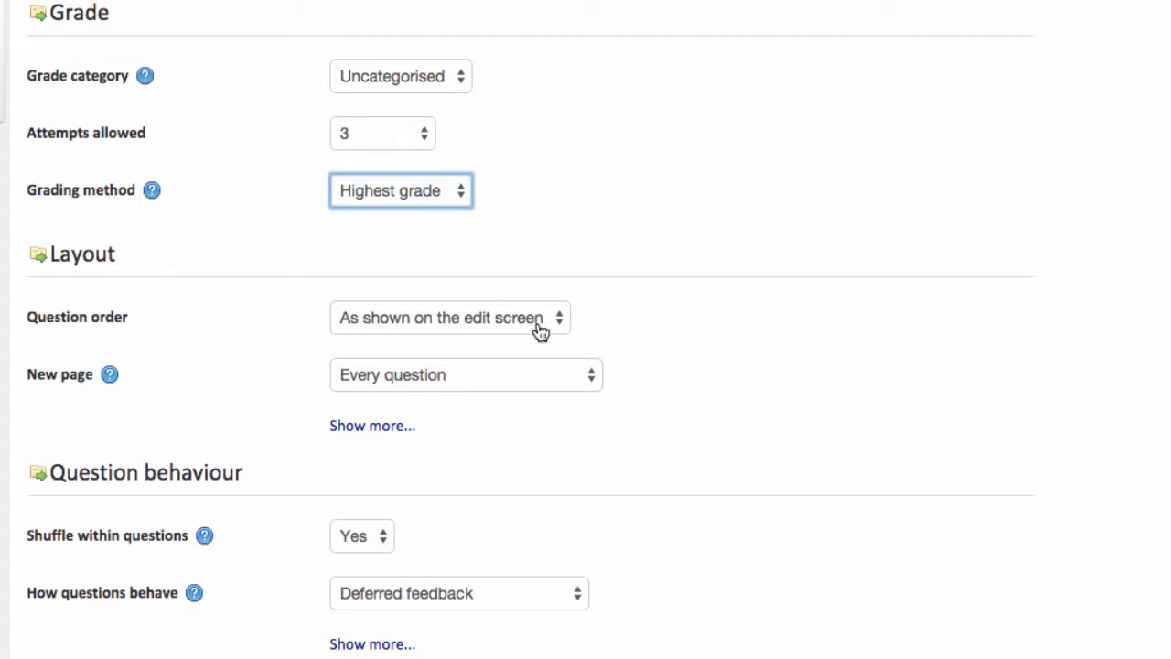
pyautogui.click(535, 382)
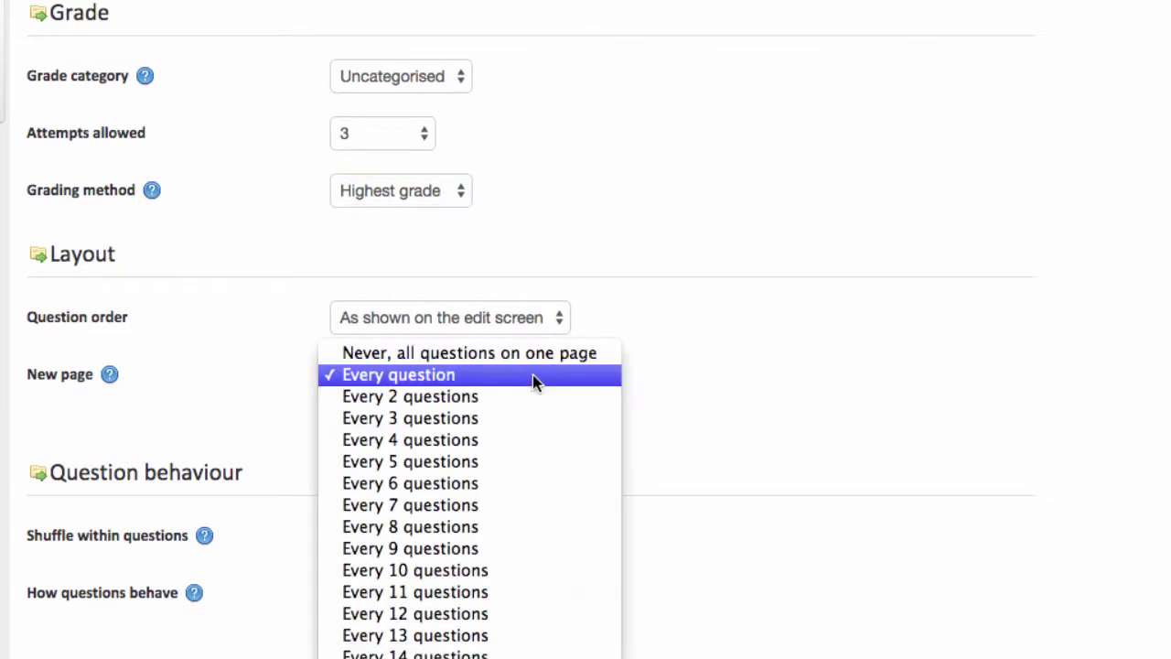
pyautogui.click(475, 354)
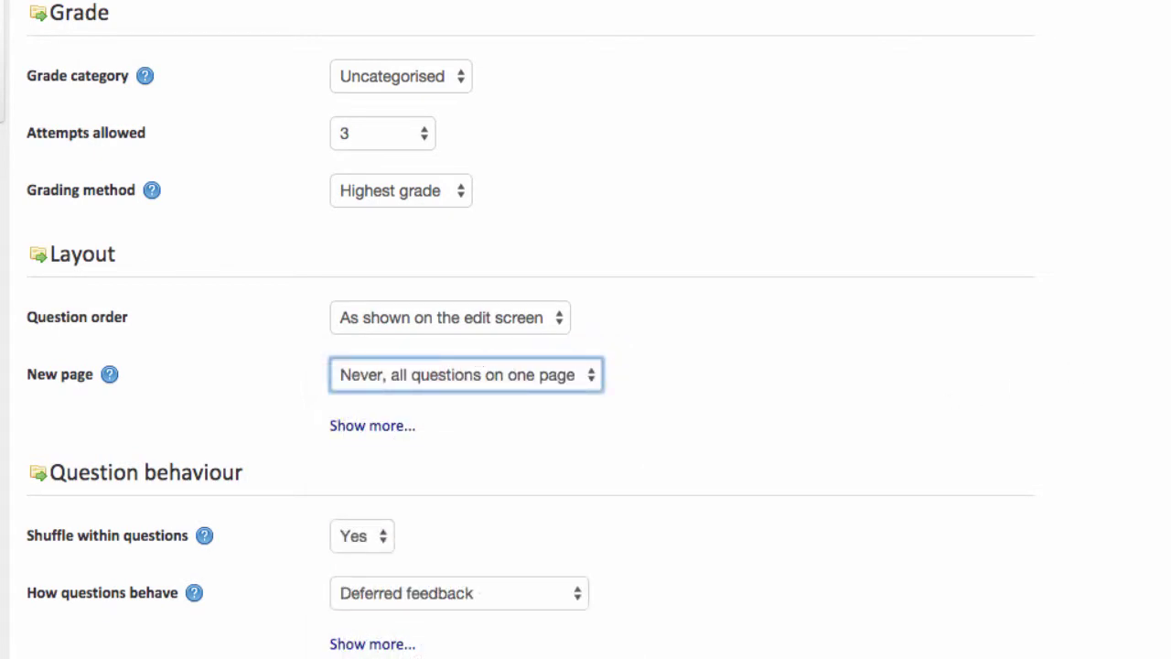
pyautogui.scroll(-5, 586, 330)
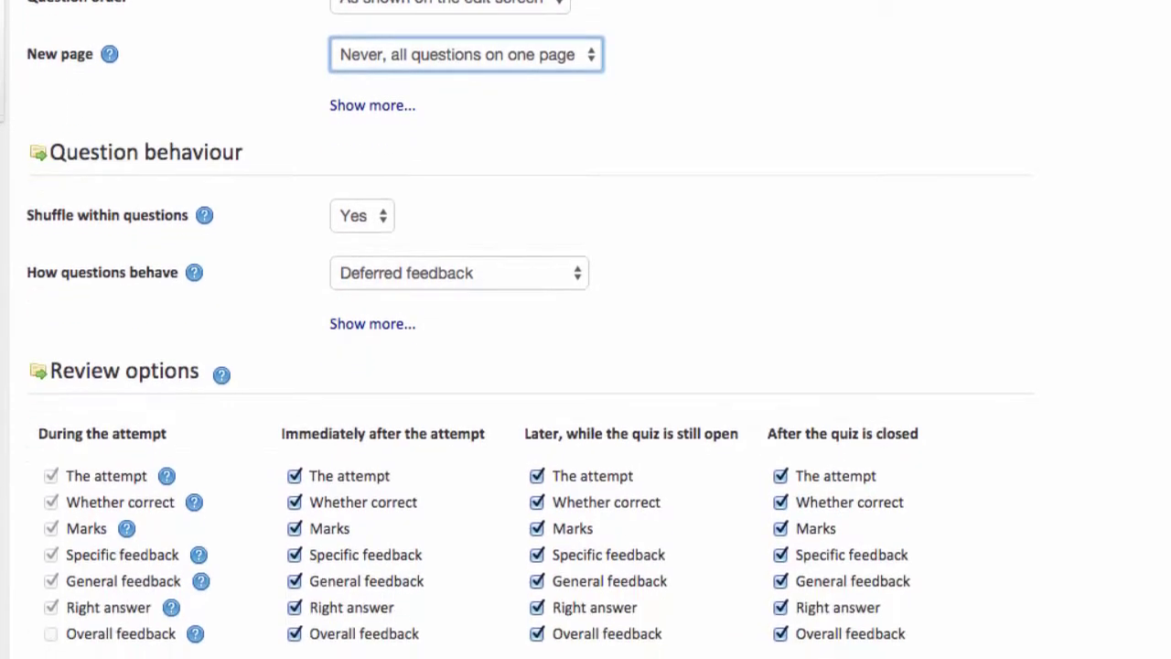
pyautogui.scroll(-3, 585, 329)
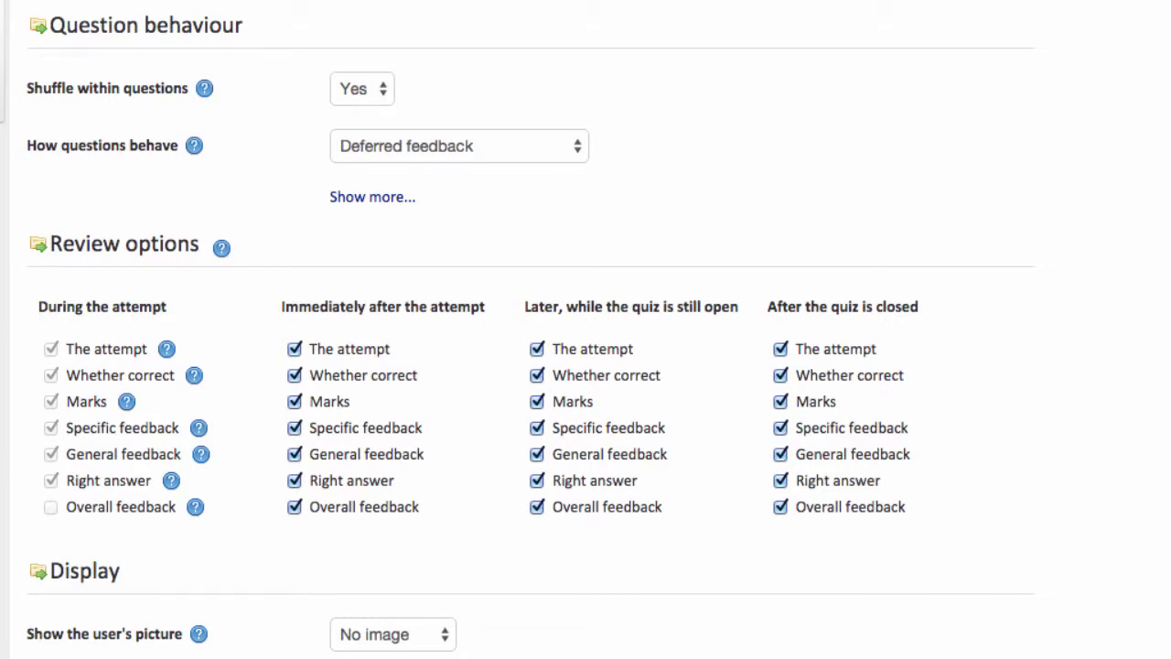
pyautogui.scroll(-10, 586, 330)
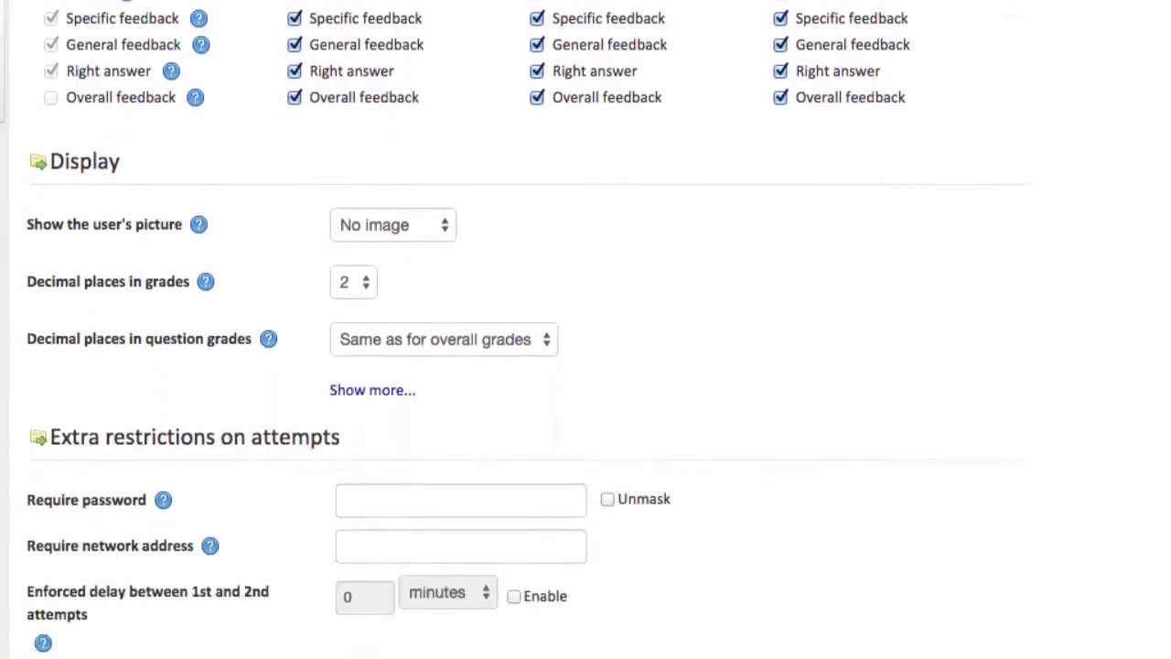
pyautogui.scroll(-2, 586, 329)
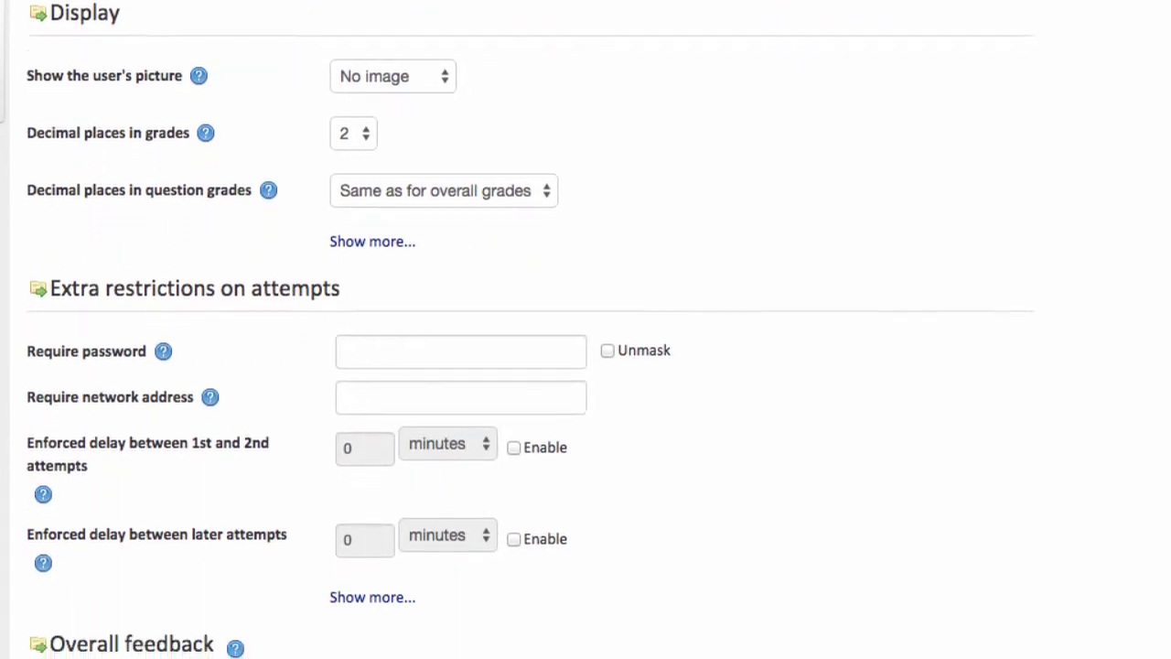
pyautogui.scroll(-4, 586, 329)
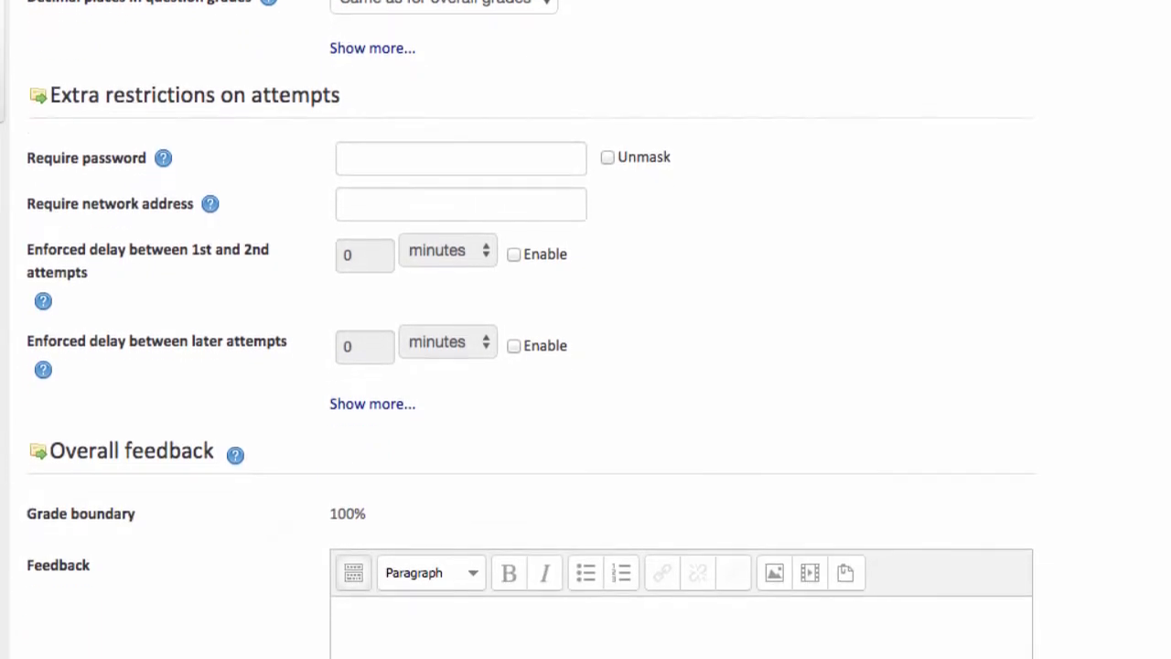
pyautogui.scroll(-1, 586, 329)
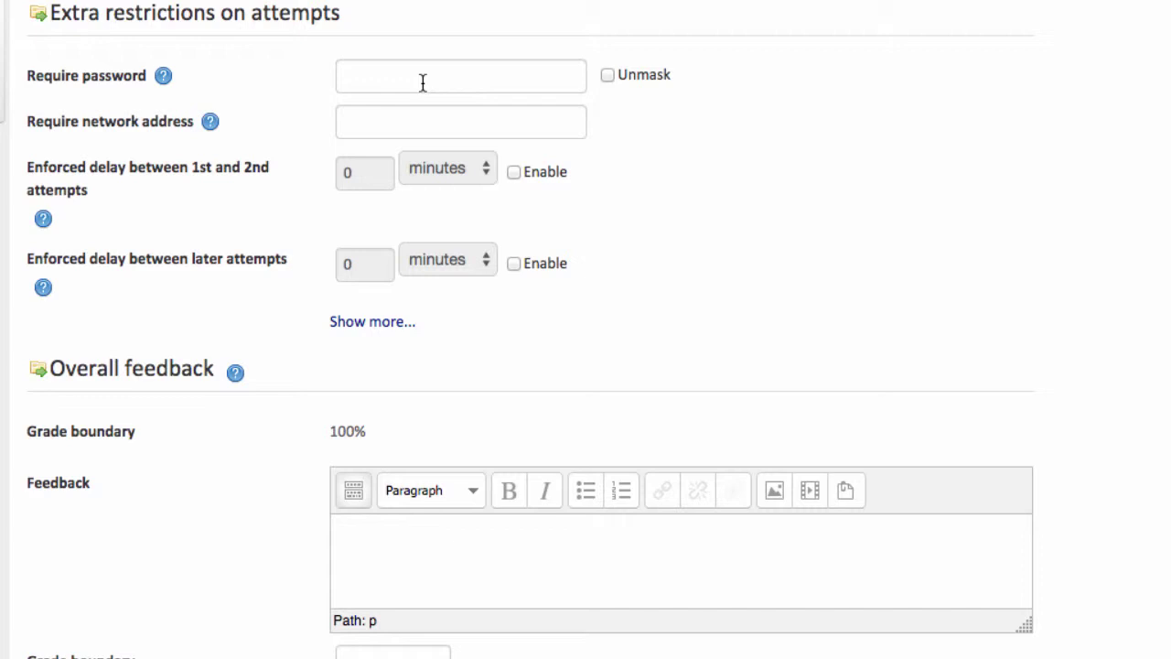
pyautogui.scroll(-10, 423, 82)
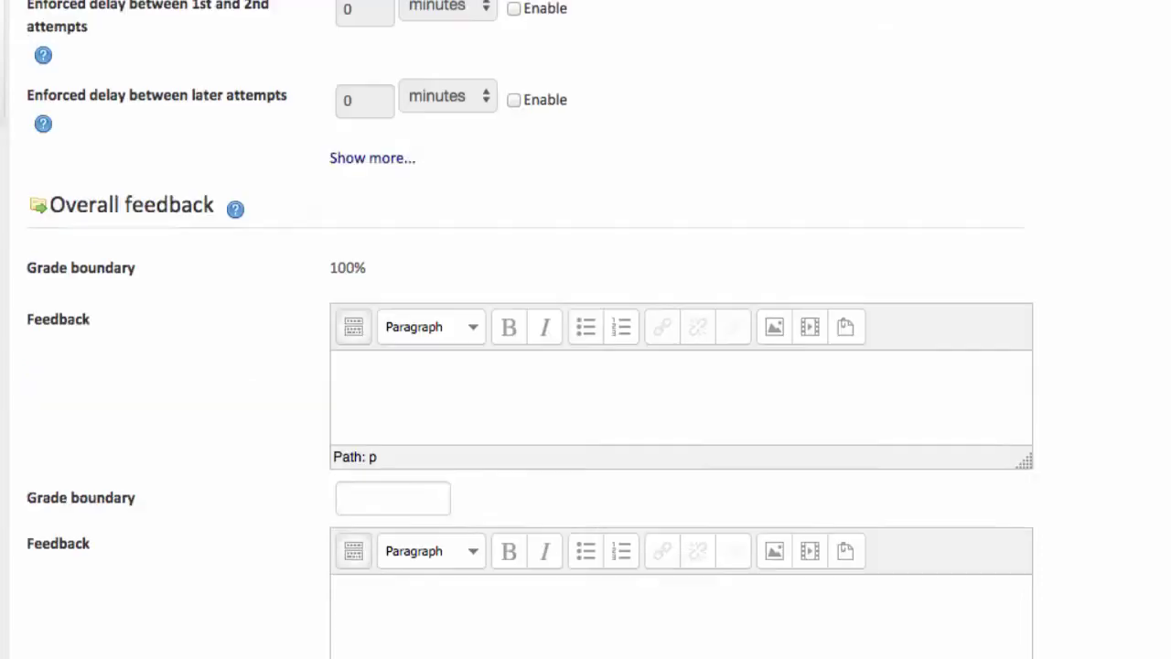
pyautogui.scroll(-20, 585, 329)
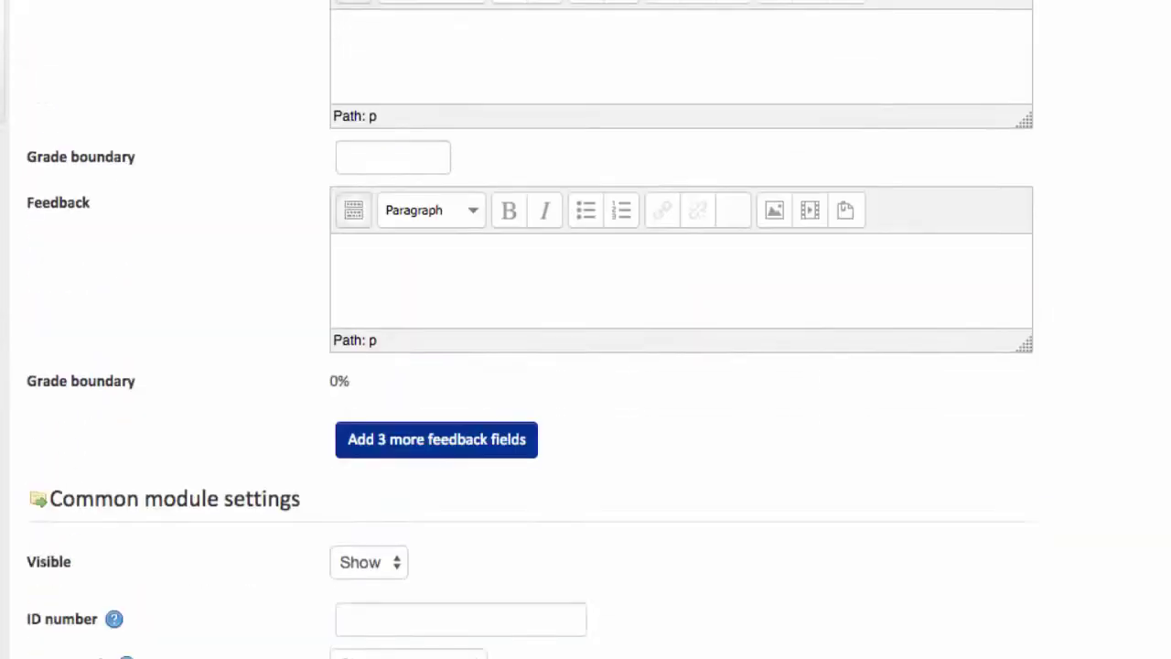
pyautogui.scroll(-7, 585, 330)
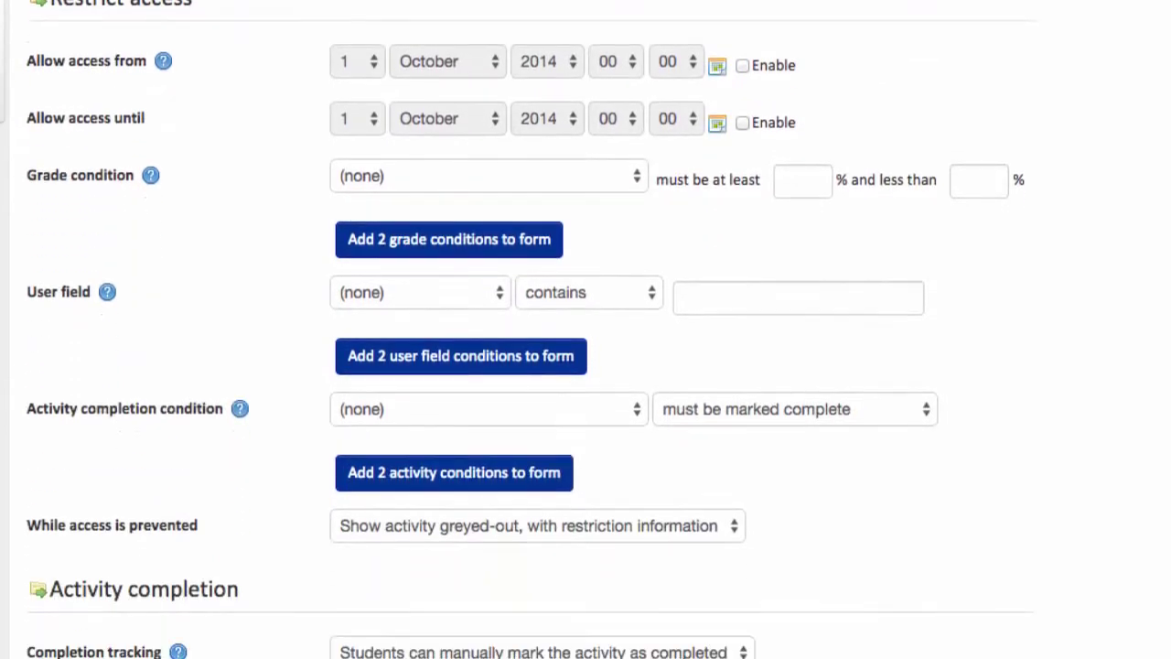
# Step: Require a grade for completion when conditions are met, then save and display the quiz
pyautogui.click(478, 473)
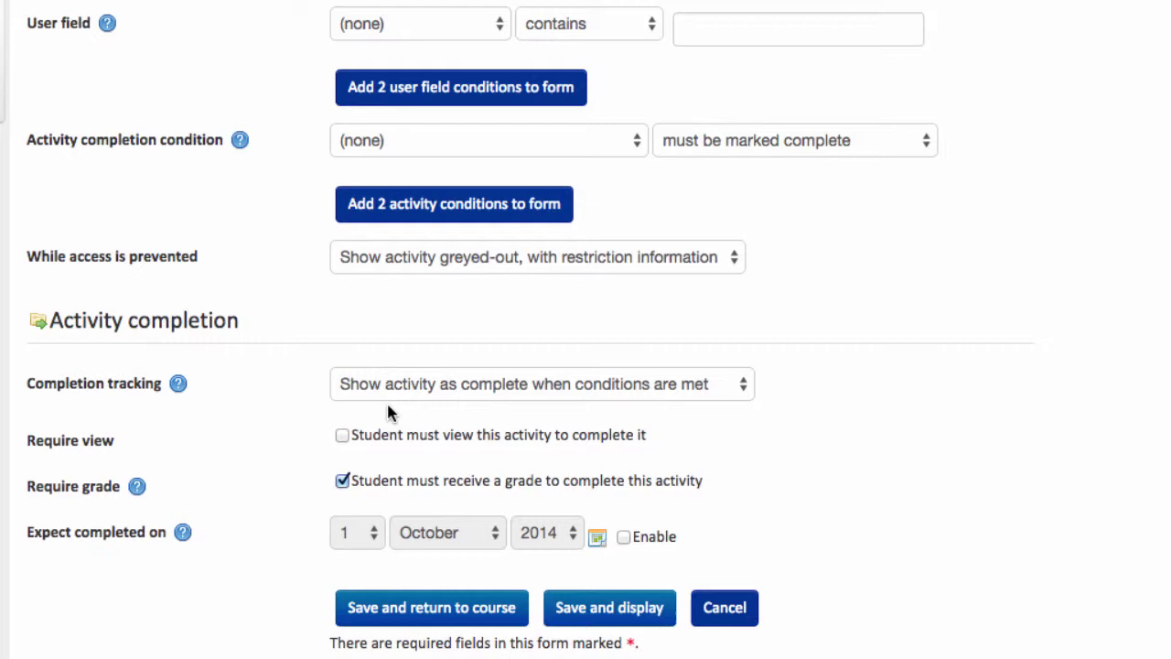
pyautogui.click(434, 388)
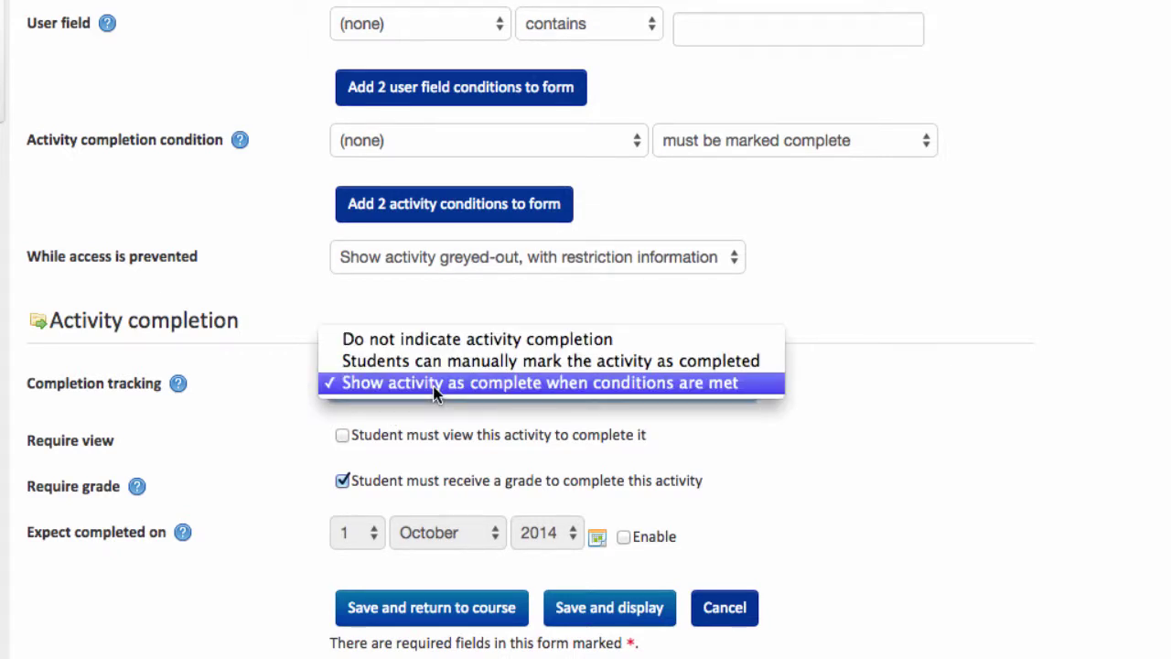
pyautogui.click(664, 384)
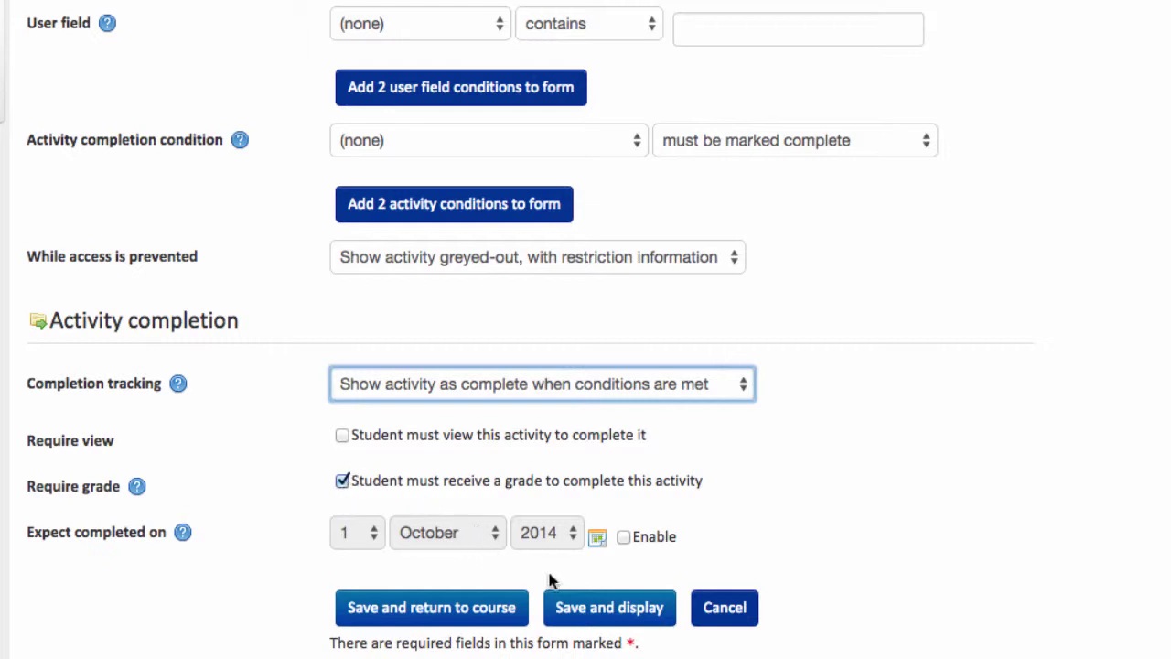
pyautogui.click(613, 611)
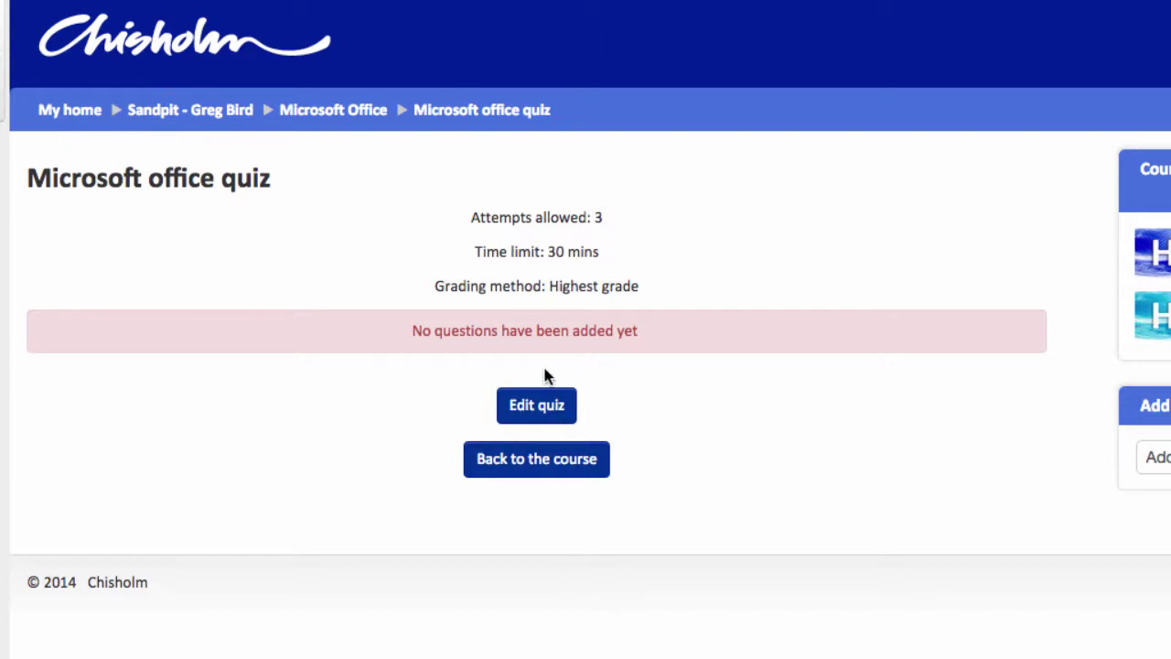
# Step: From the quiz editing page, begin adding a Multiple choice question
pyautogui.click(525, 411)
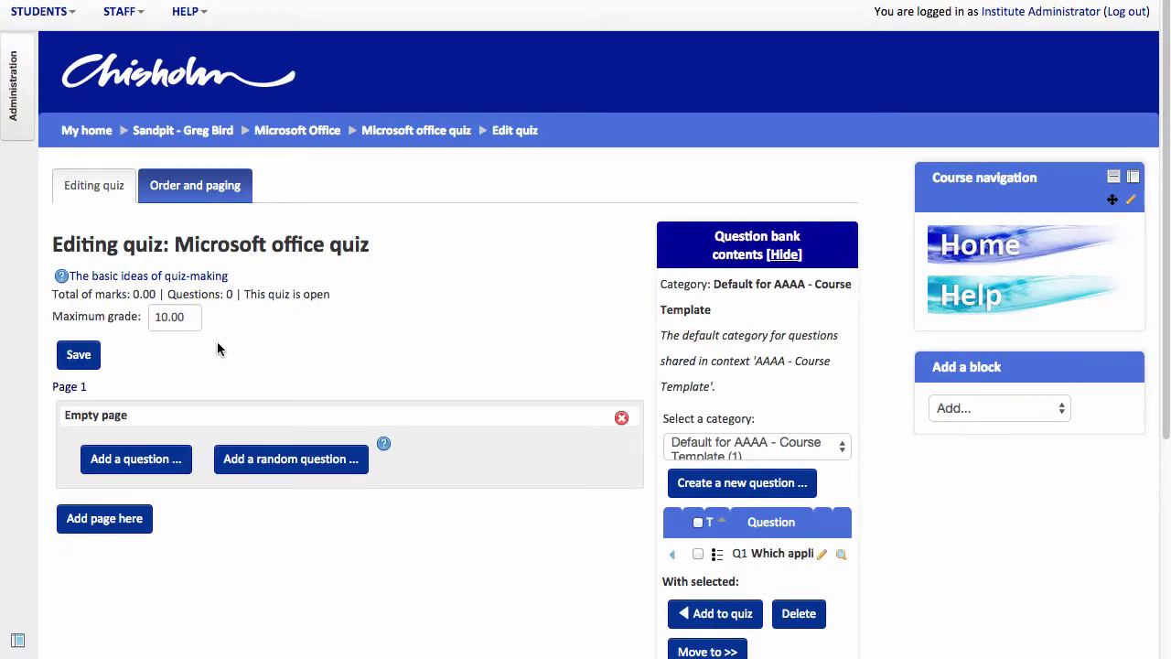
pyautogui.click(147, 456)
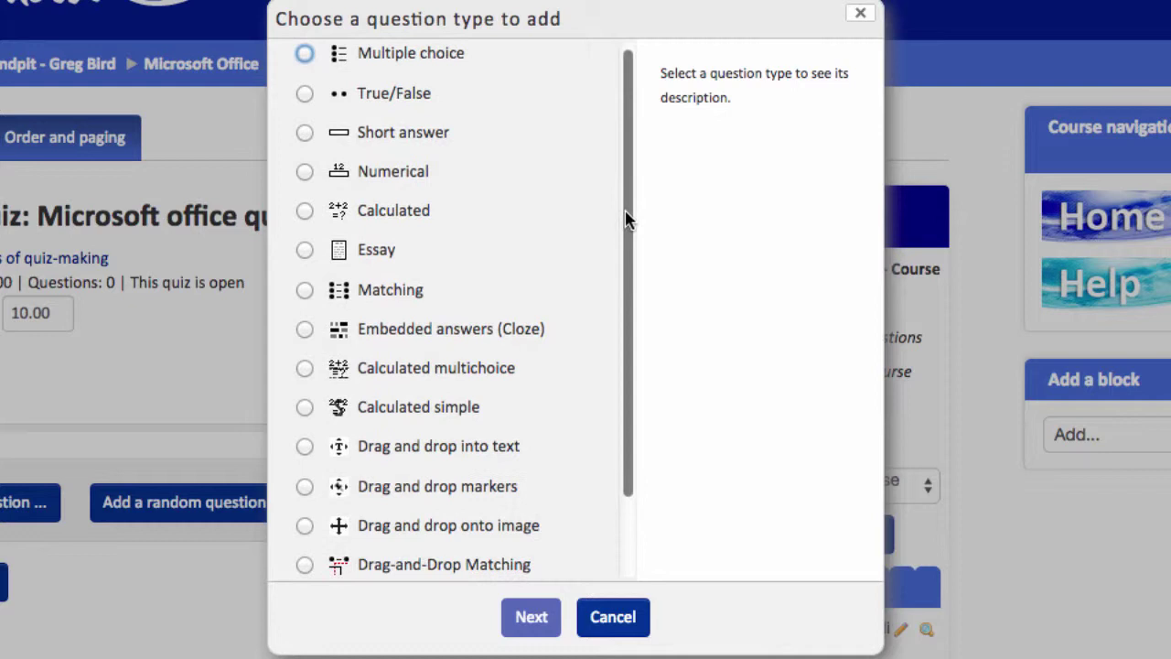
pyautogui.moveTo(626, 218); pyautogui.dragTo(619, 155)
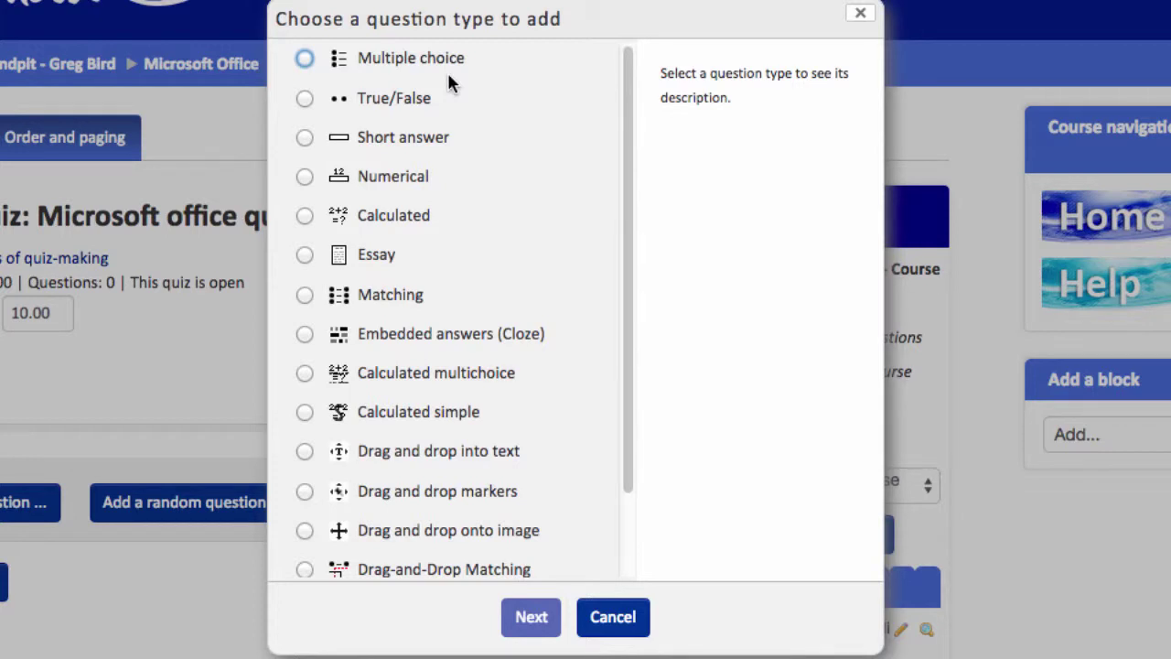
pyautogui.click(305, 59)
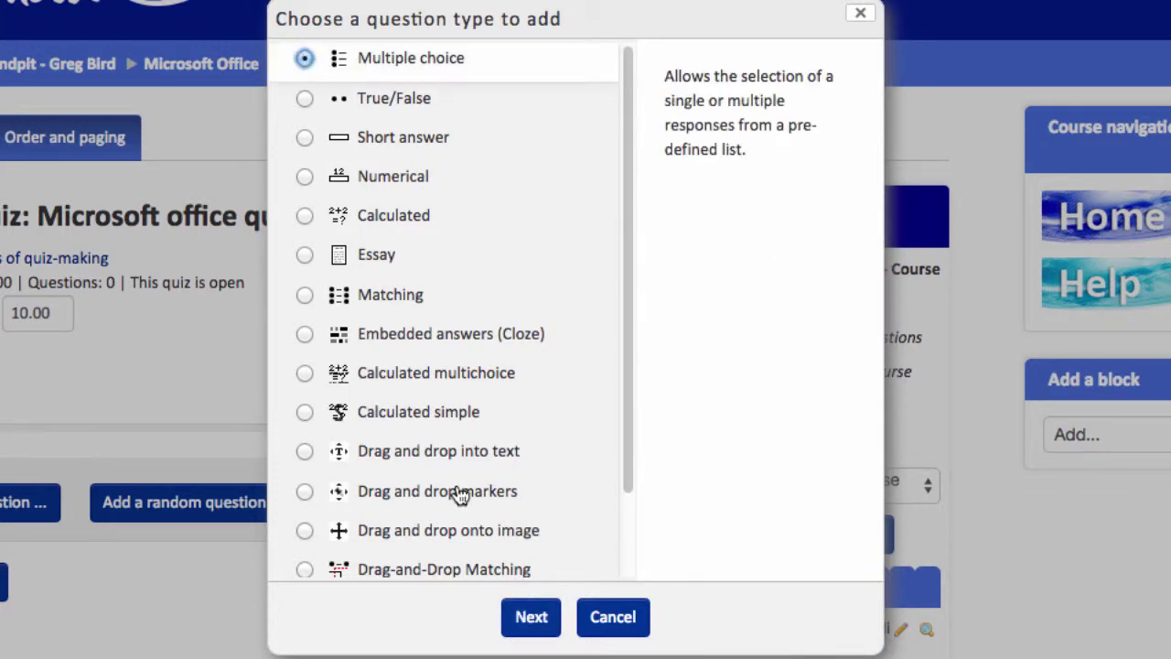
pyautogui.click(532, 617)
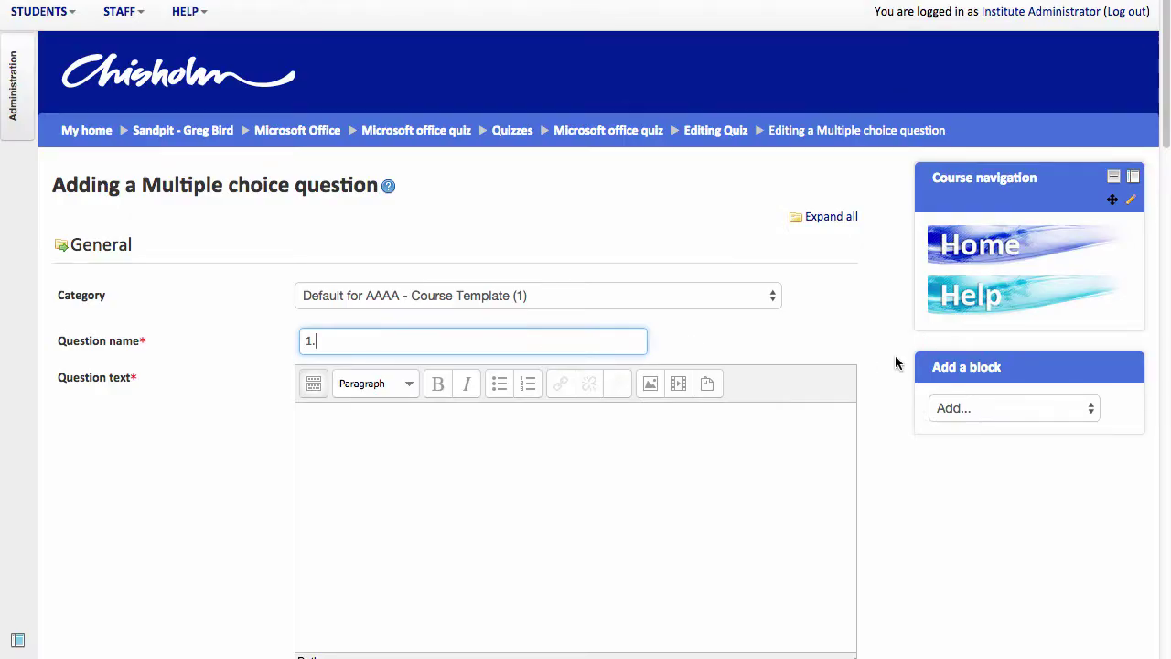
# Step: Name the question 'q1.' with text 'Which application is best for creating presentations?'
pyautogui.press('BackSpace')
pyautogui.press('BackSpace')
pyautogui.write('q1.')
pyautogui.click(604, 497)
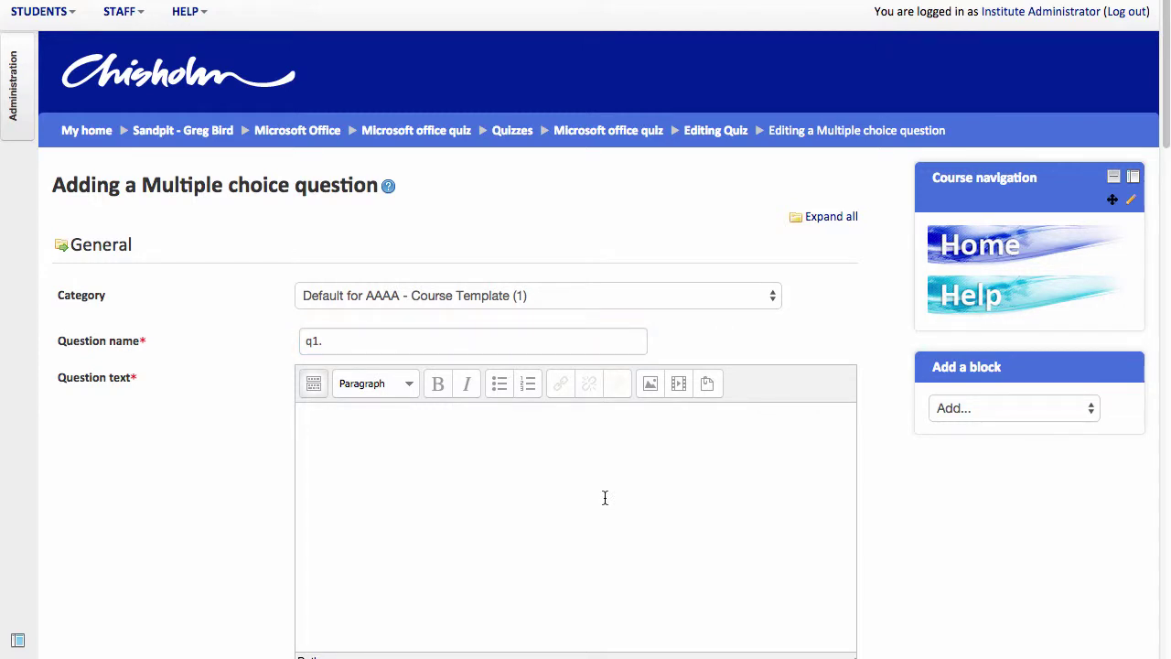
pyautogui.write('Which application is b')
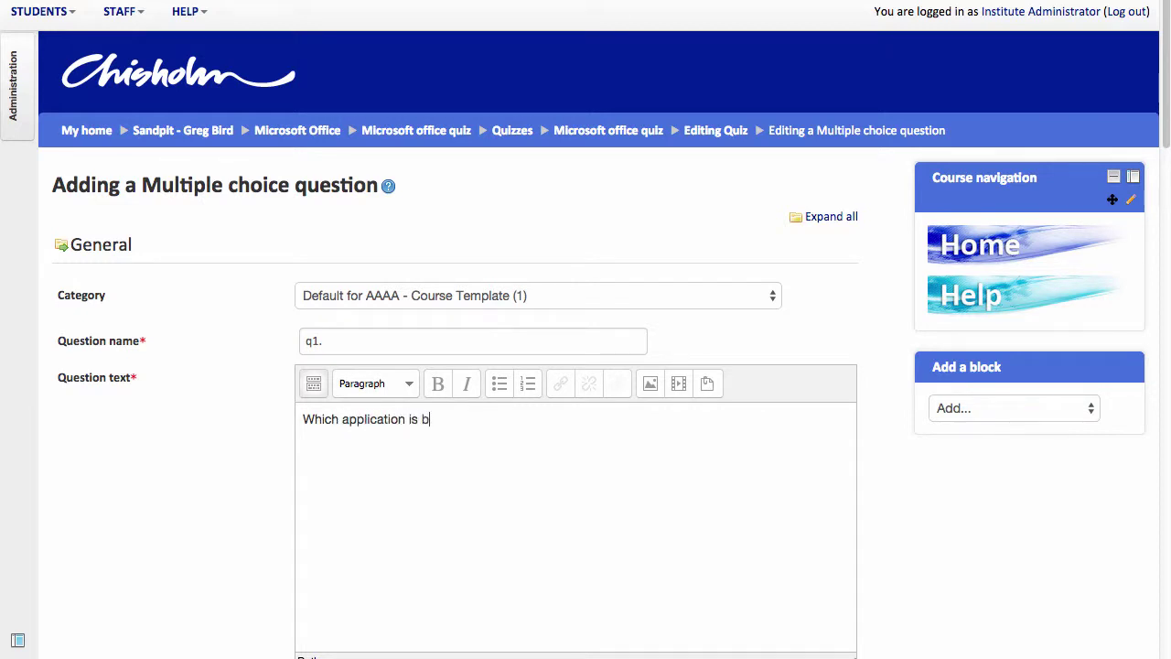
pyautogui.write('est for creating presentations?')
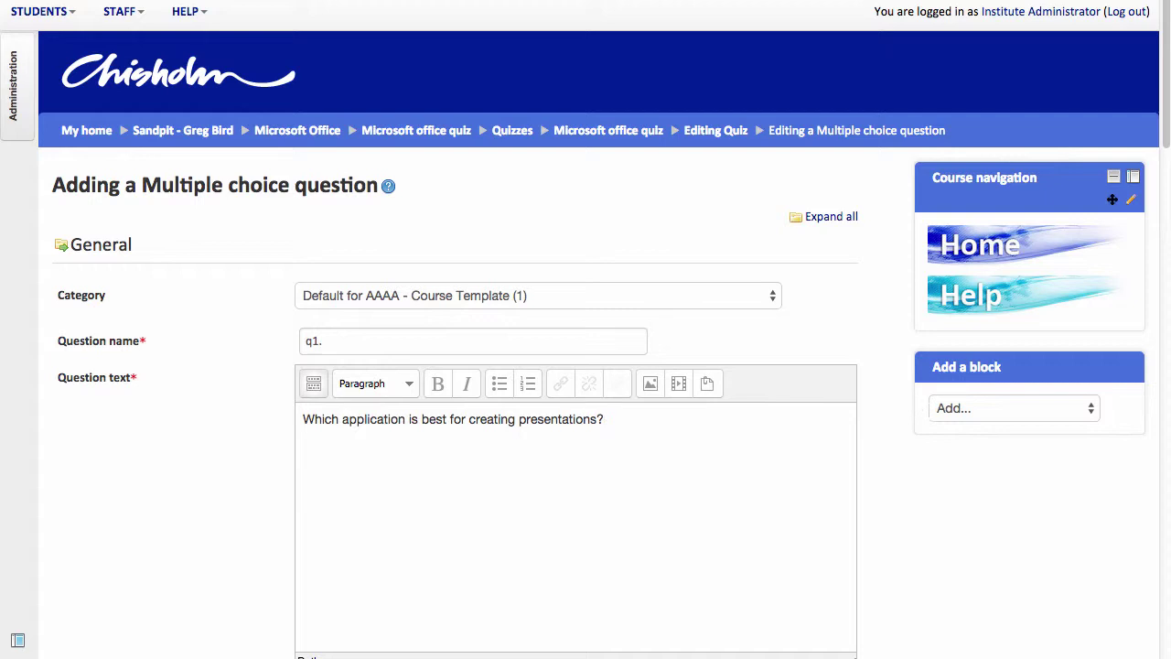
pyautogui.moveTo(1164, 39); pyautogui.dragTo(1143, 189)
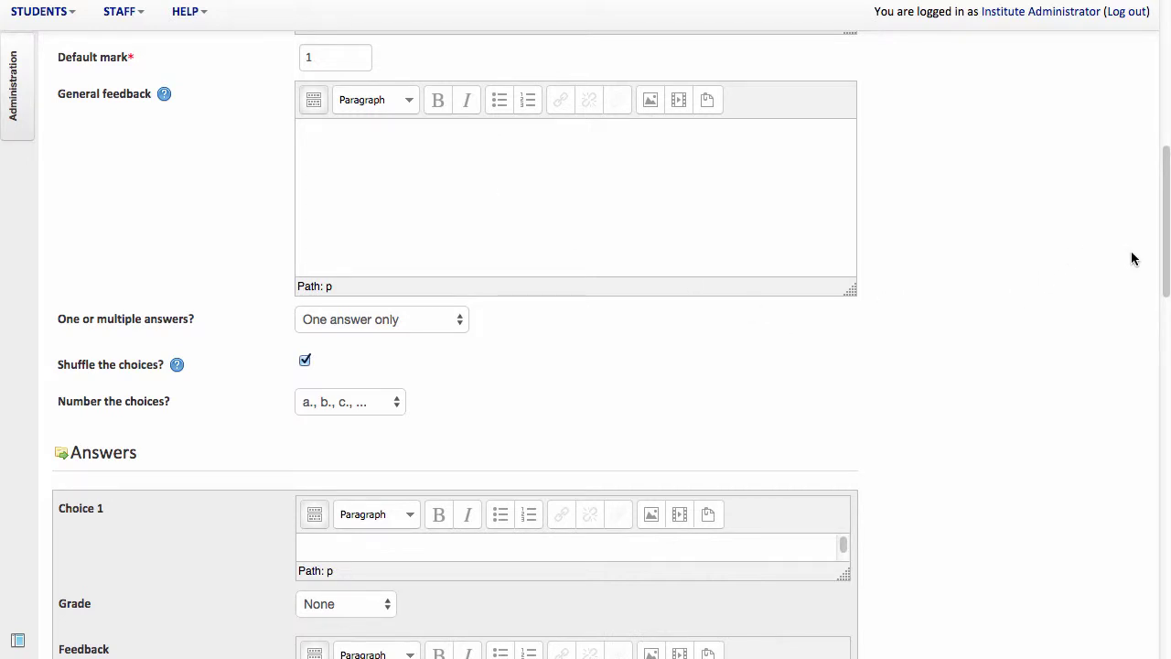
# Step: Enter PowerPoint as Choice 1 with 100% grade
pyautogui.moveTo(1162, 262); pyautogui.dragTo(1137, 373)
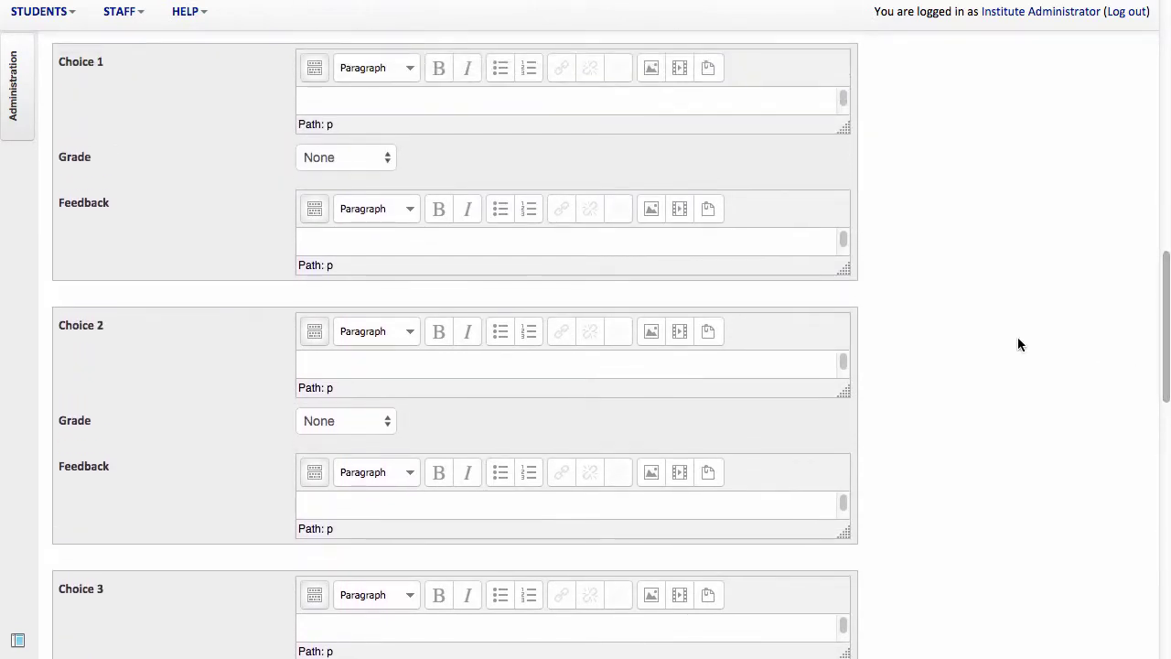
pyautogui.click(382, 100)
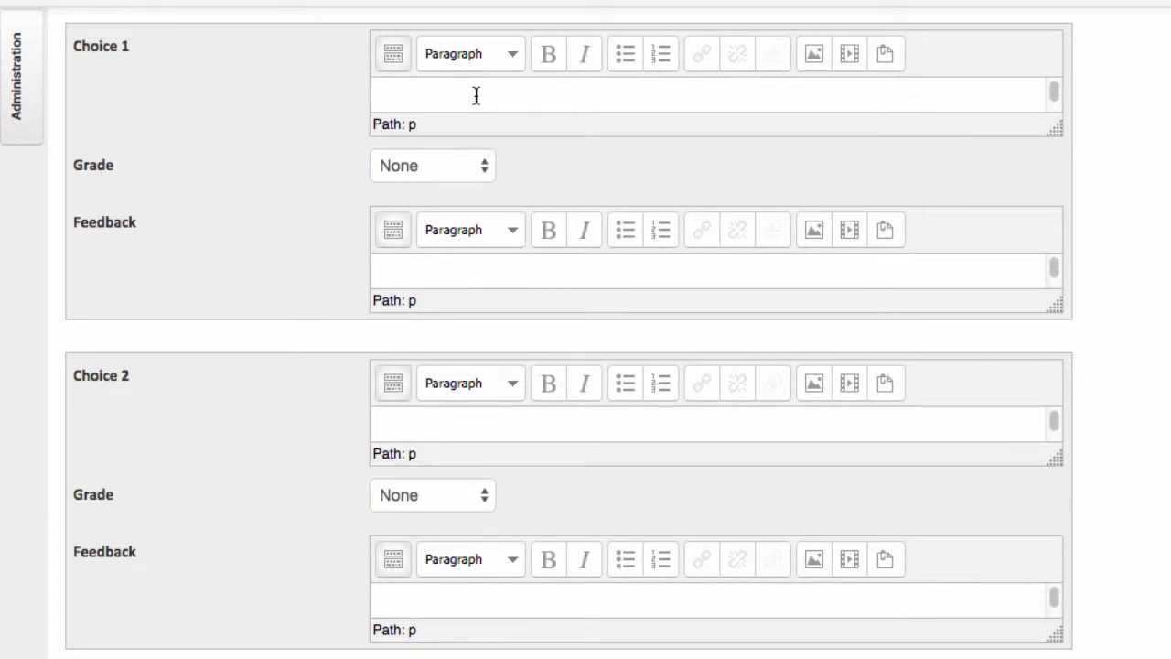
pyautogui.write('PowerPoint')
pyautogui.click(479, 164)
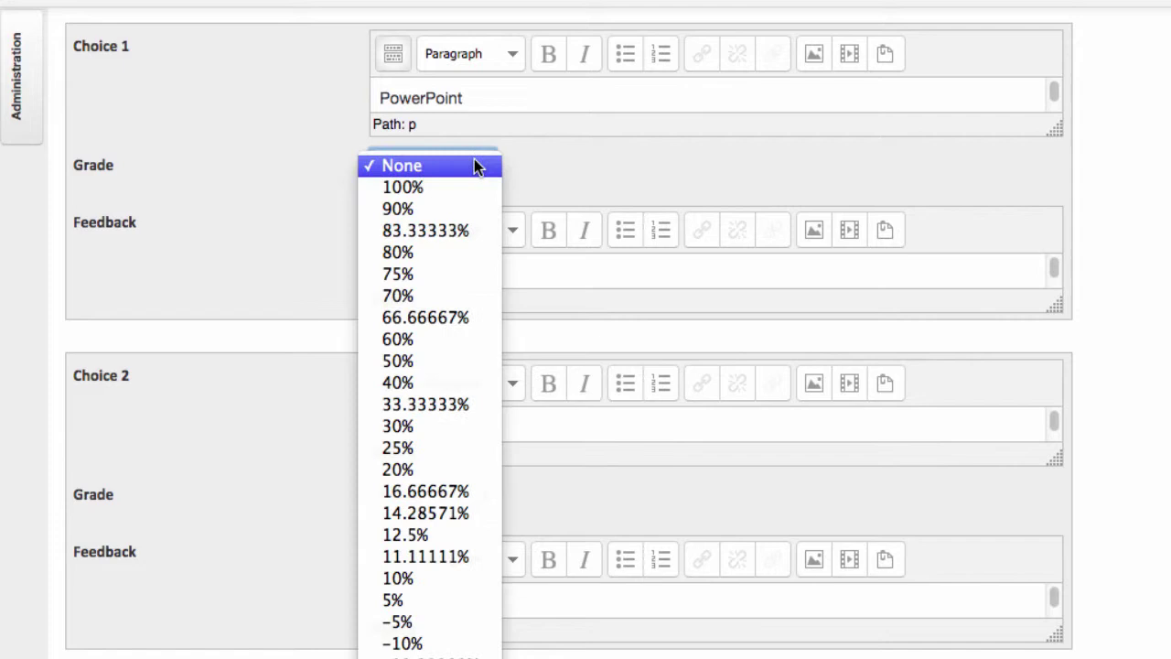
pyautogui.click(437, 187)
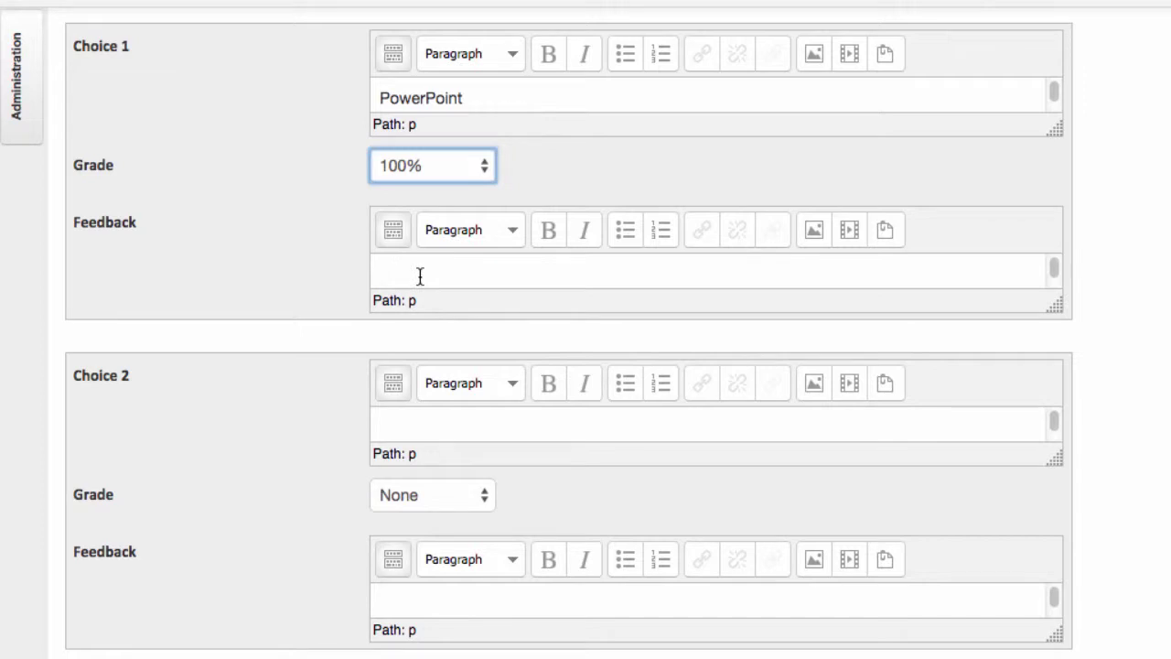
# Step: Fill in Word, Excel and Outlook as Choices 2 to 4
pyautogui.scroll(-5, 569, 333)
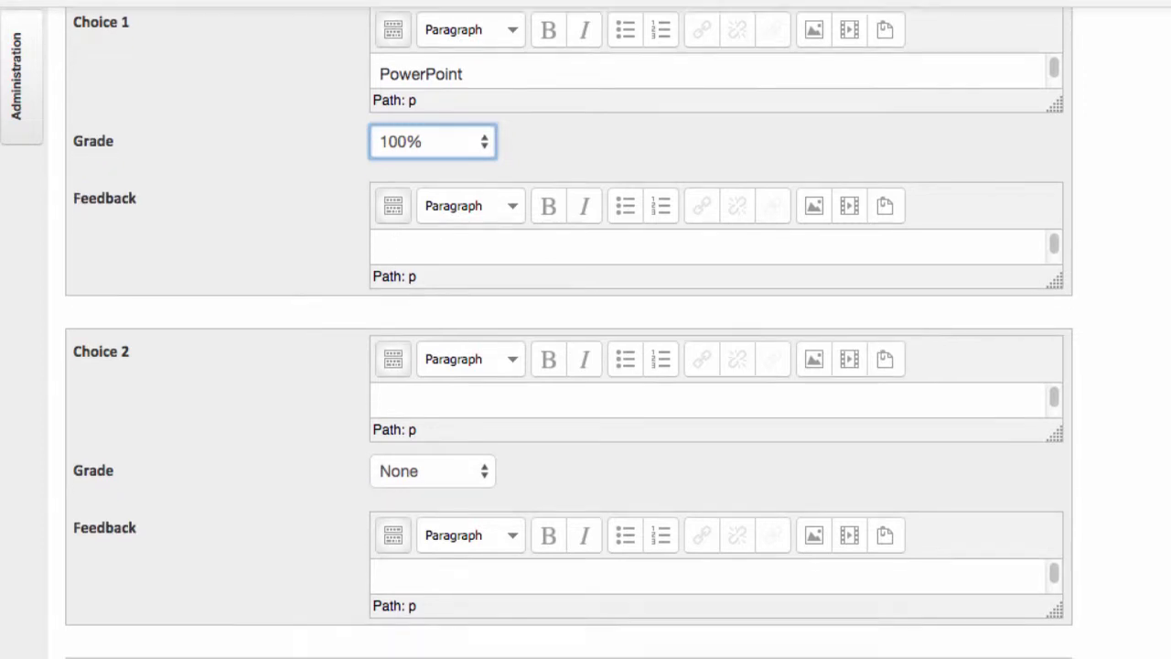
pyautogui.scroll(-2, 569, 333)
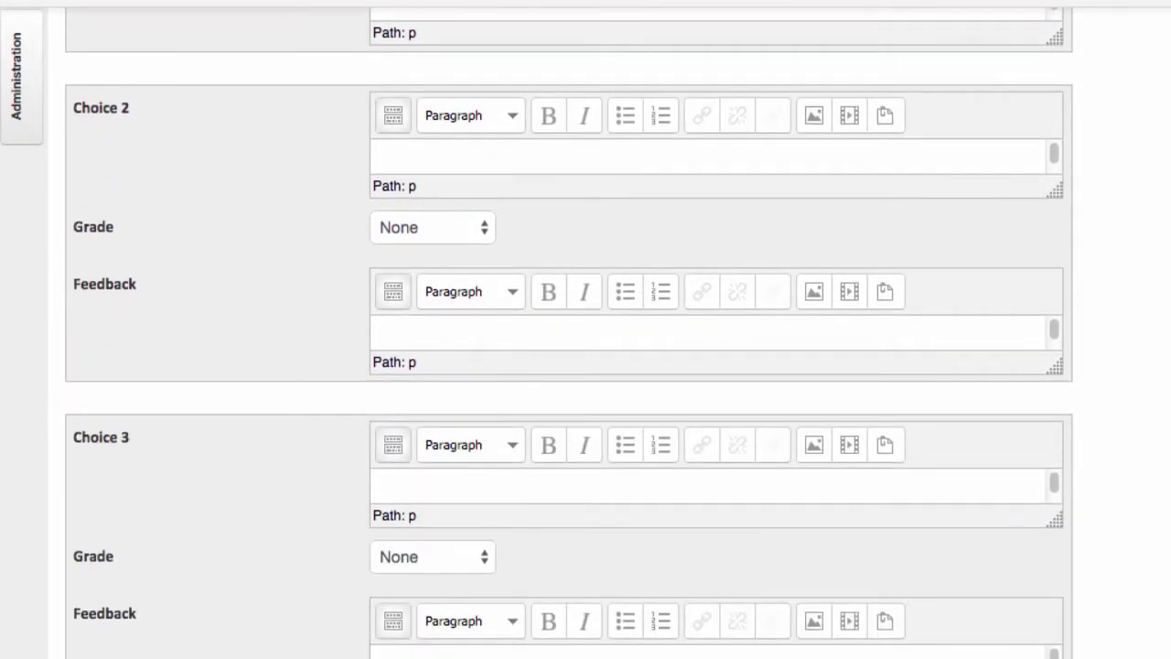
pyautogui.click(469, 128)
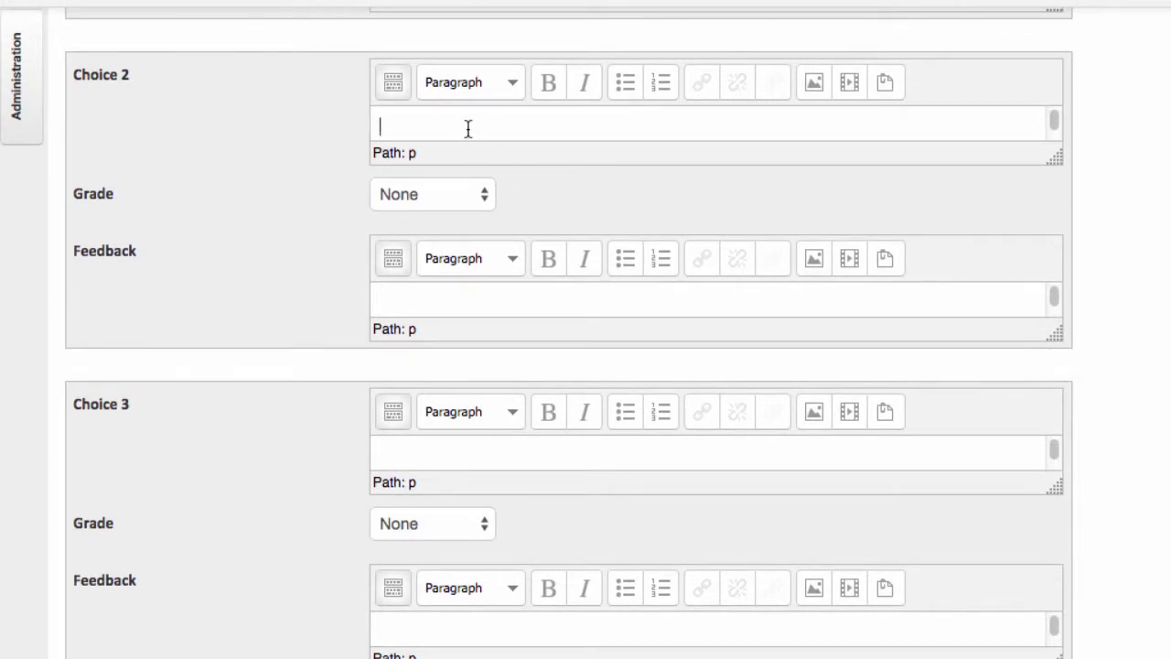
pyautogui.write('Word')
pyautogui.click(389, 454)
pyautogui.write('Excel')
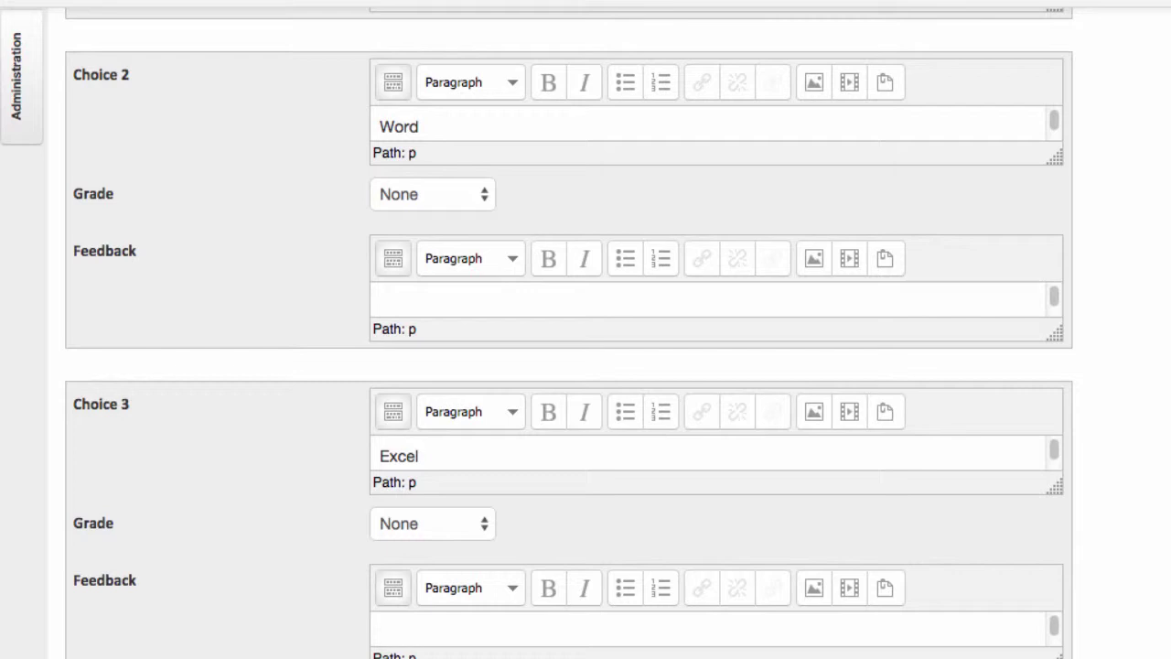
pyautogui.scroll(-2, 569, 333)
pyautogui.click(393, 635)
pyautogui.write('Outlook')
# Step: Save the multiple choice question
pyautogui.scroll(-8, 569, 333)
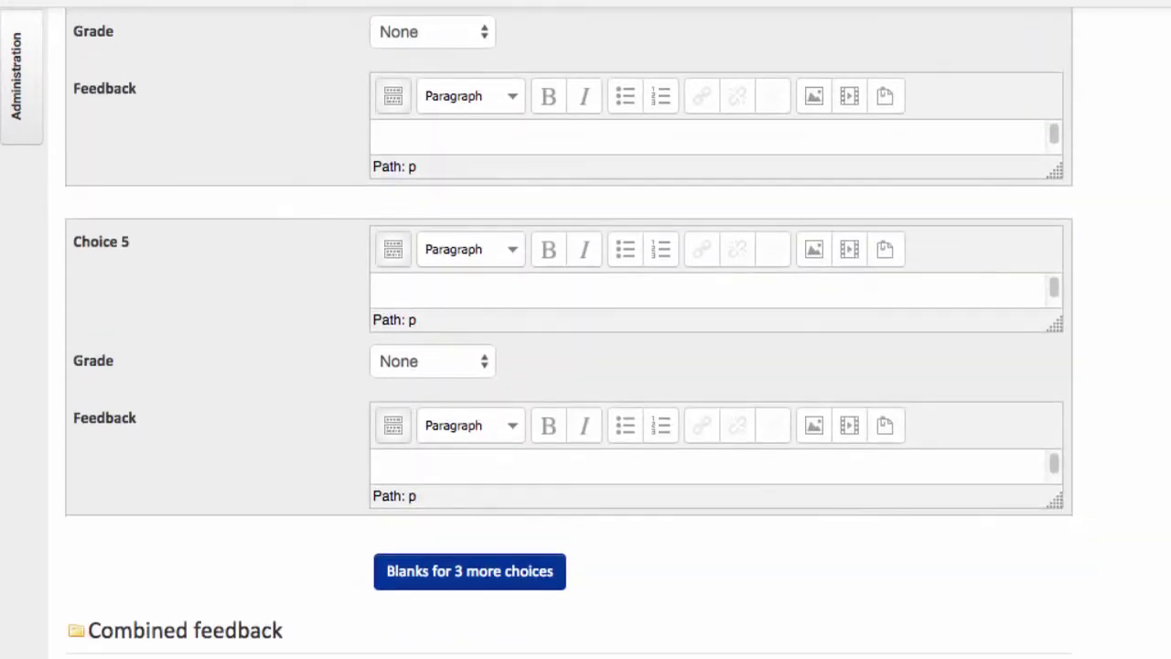
pyautogui.scroll(-4, 569, 333)
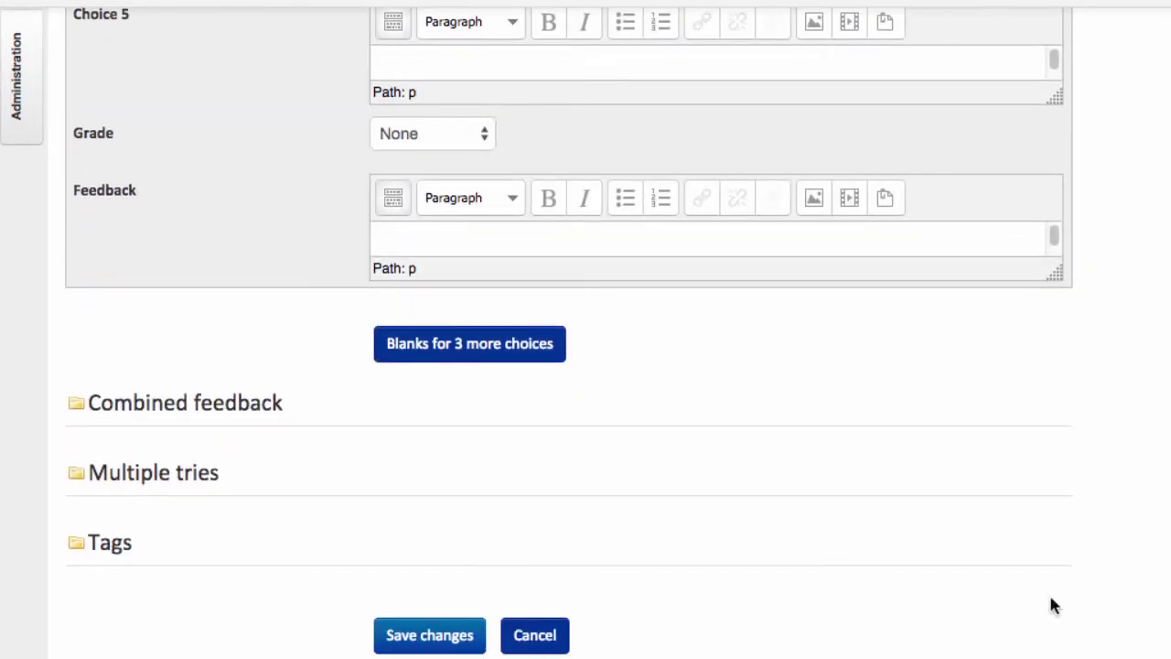
pyautogui.click(420, 644)
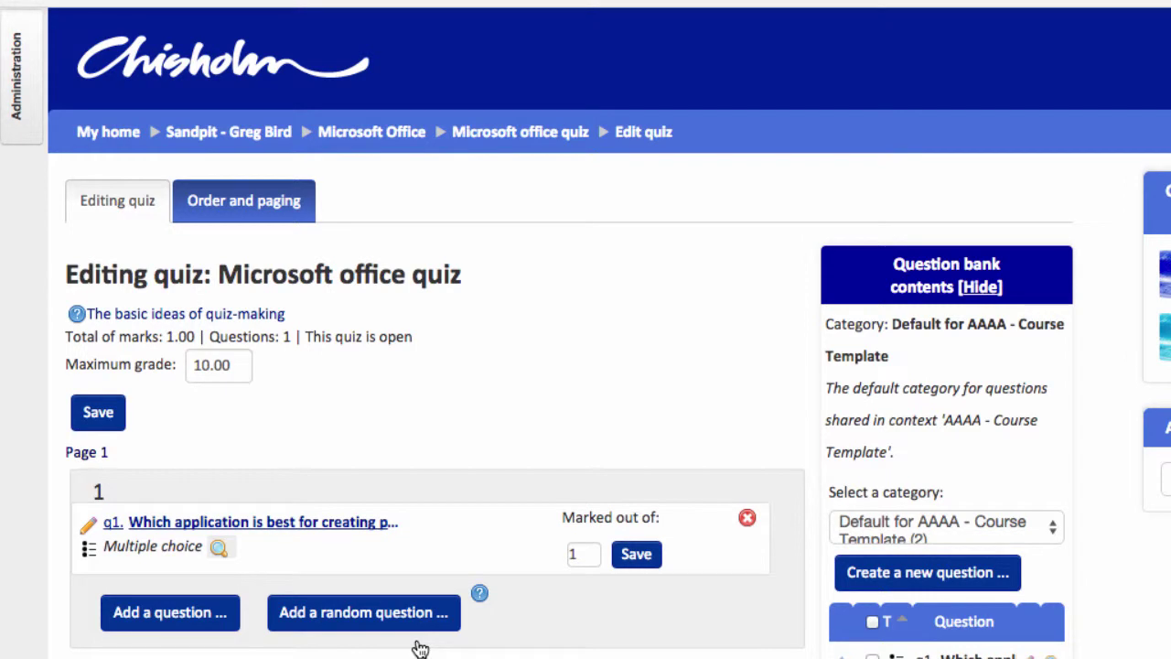
# Step: Preview q1, trying Word, Outlook and Excel before settling on PowerPoint, then close it
pyautogui.click(218, 549)
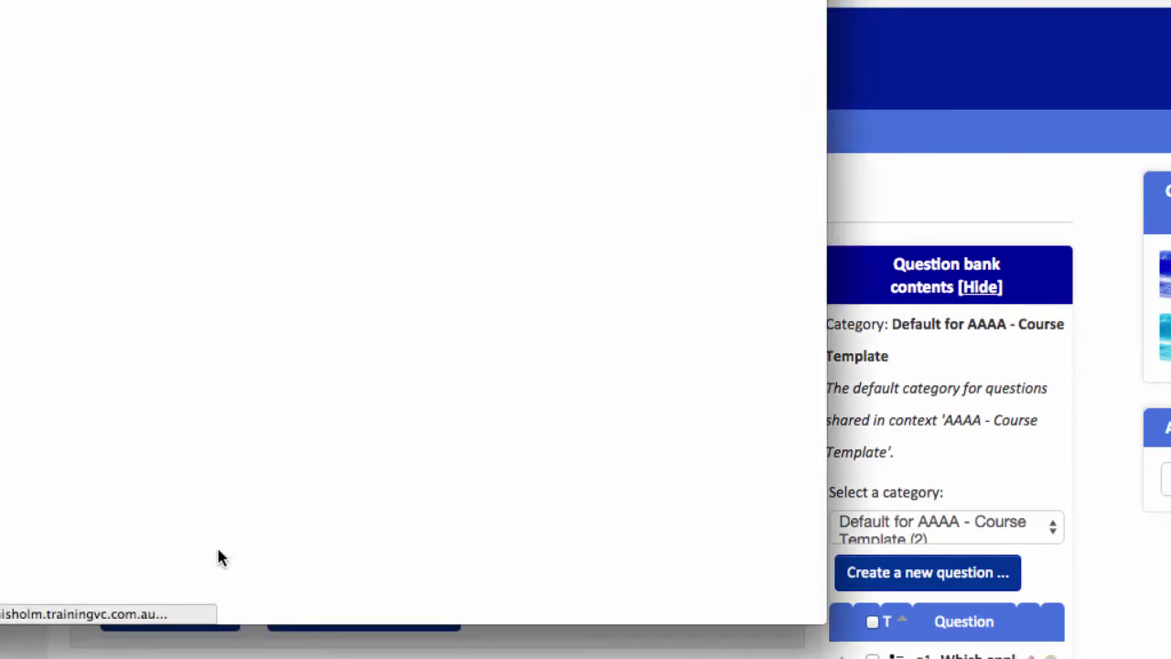
pyautogui.moveTo(372, 0); pyautogui.dragTo(516, 0)
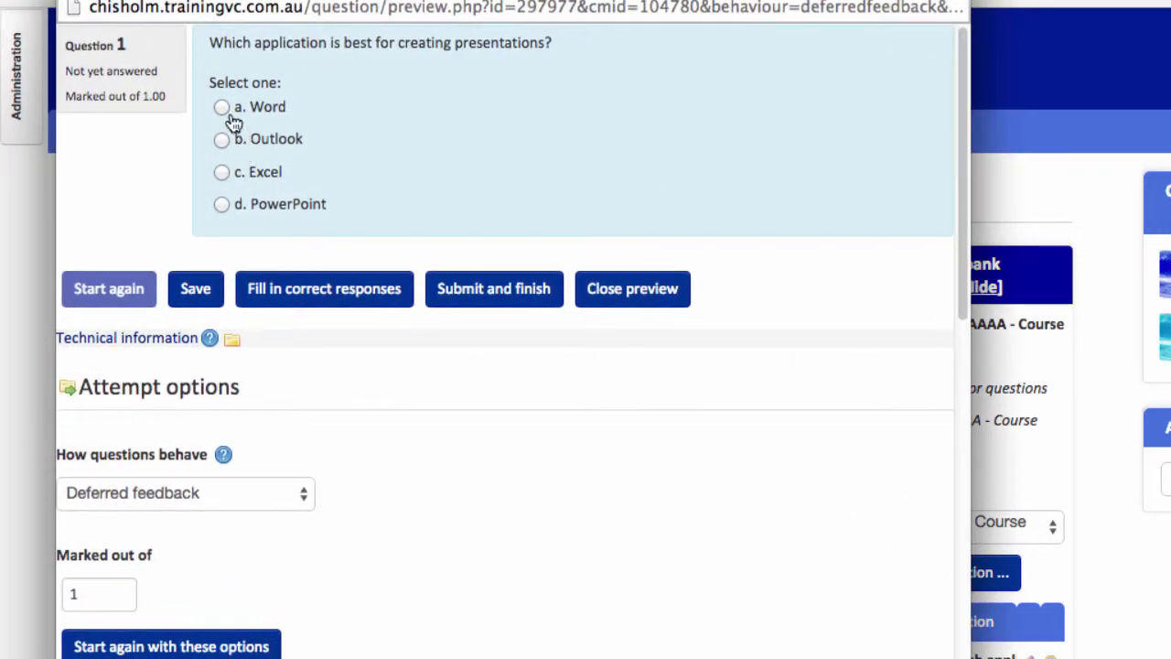
pyautogui.click(222, 108)
pyautogui.click(225, 143)
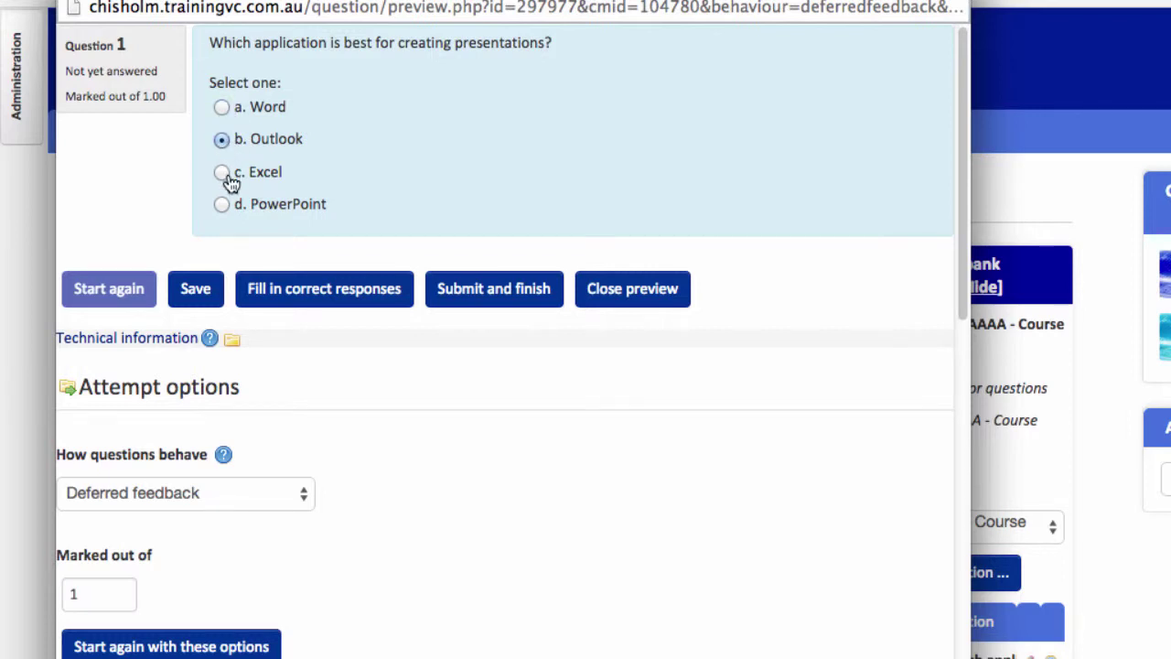
pyautogui.click(224, 176)
pyautogui.click(224, 205)
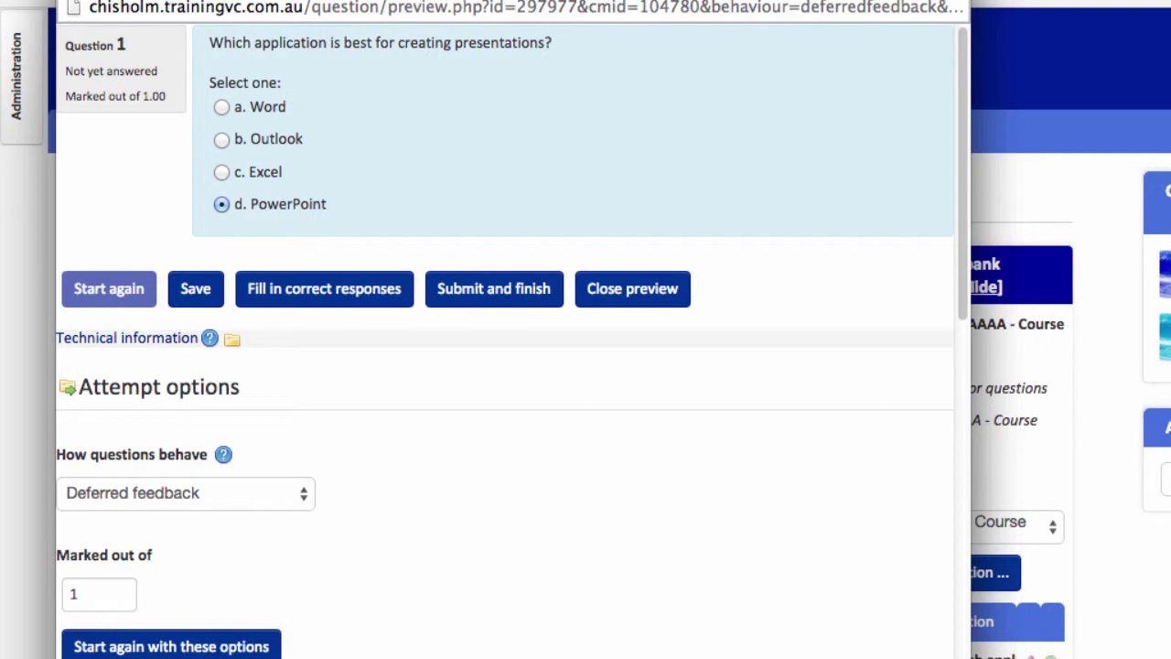
pyautogui.press('super+w')
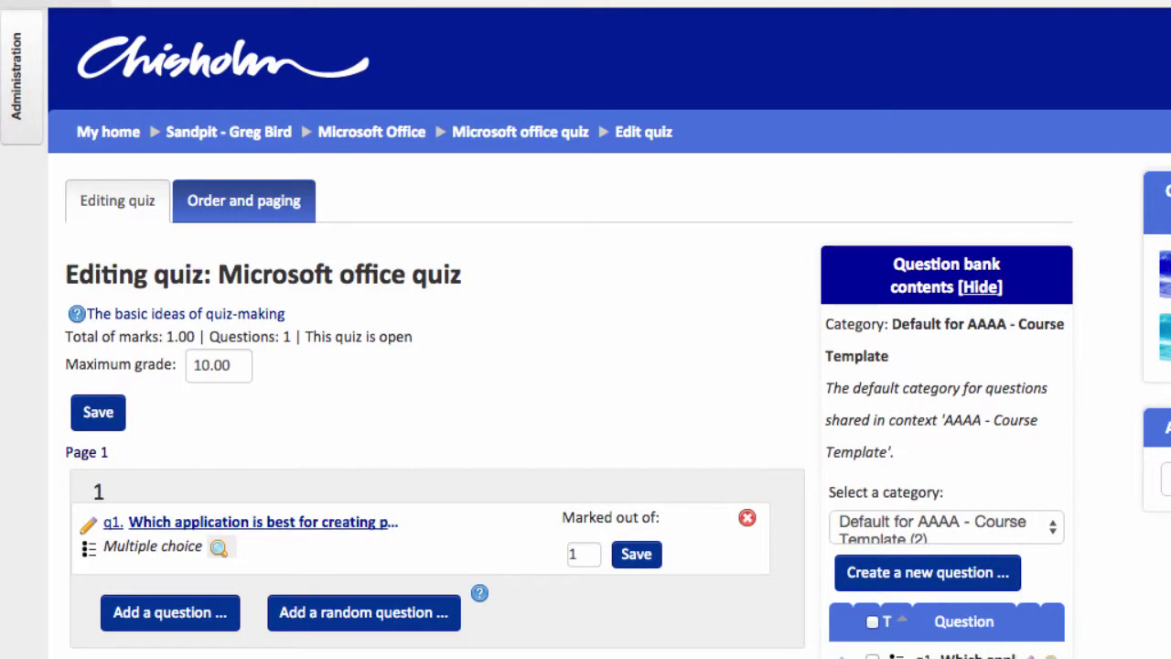
# Step: Add a multiple choice question asking which applications suit a presentation with graphs and data
pyautogui.click(161, 619)
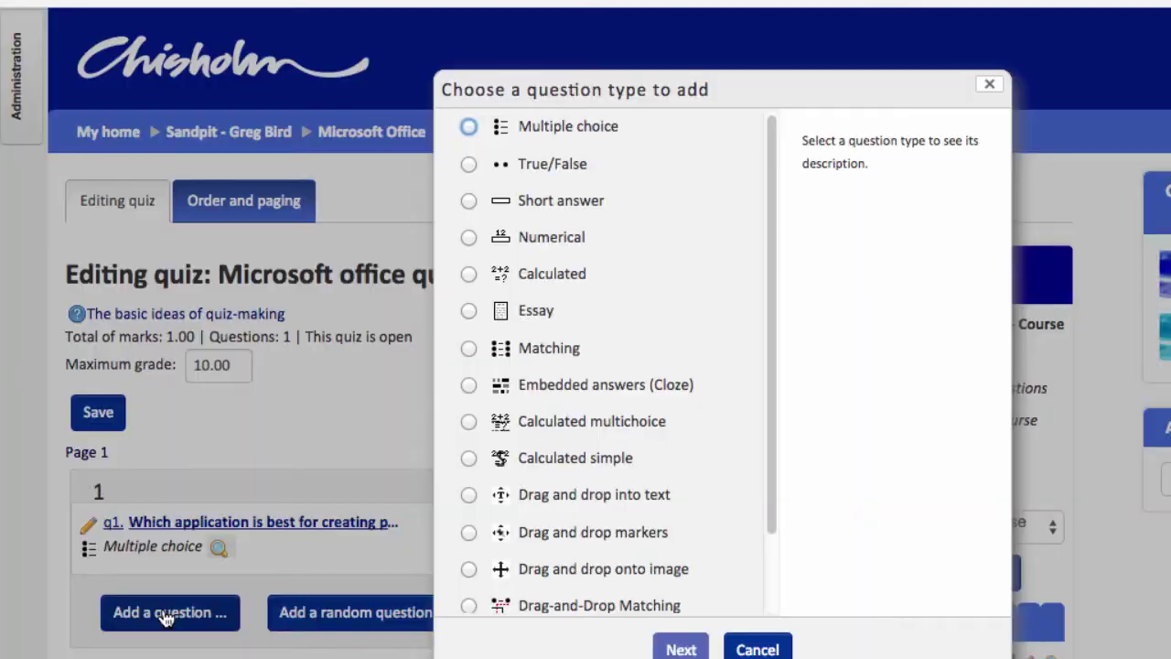
pyautogui.click(470, 128)
pyautogui.click(684, 651)
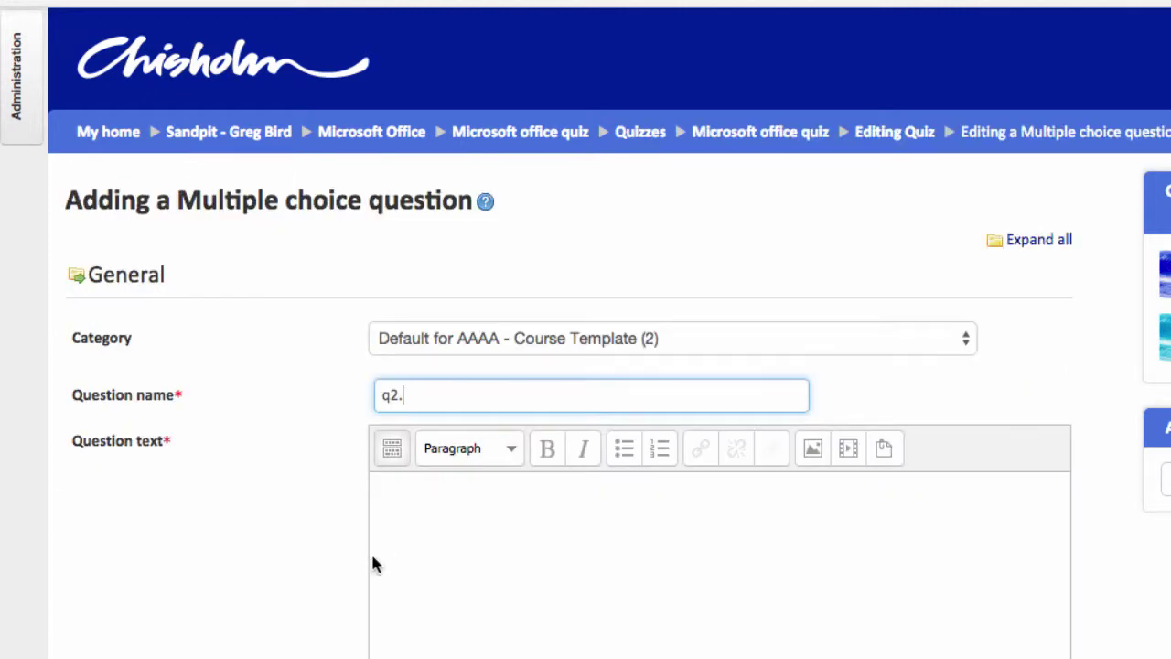
pyautogui.click(474, 525)
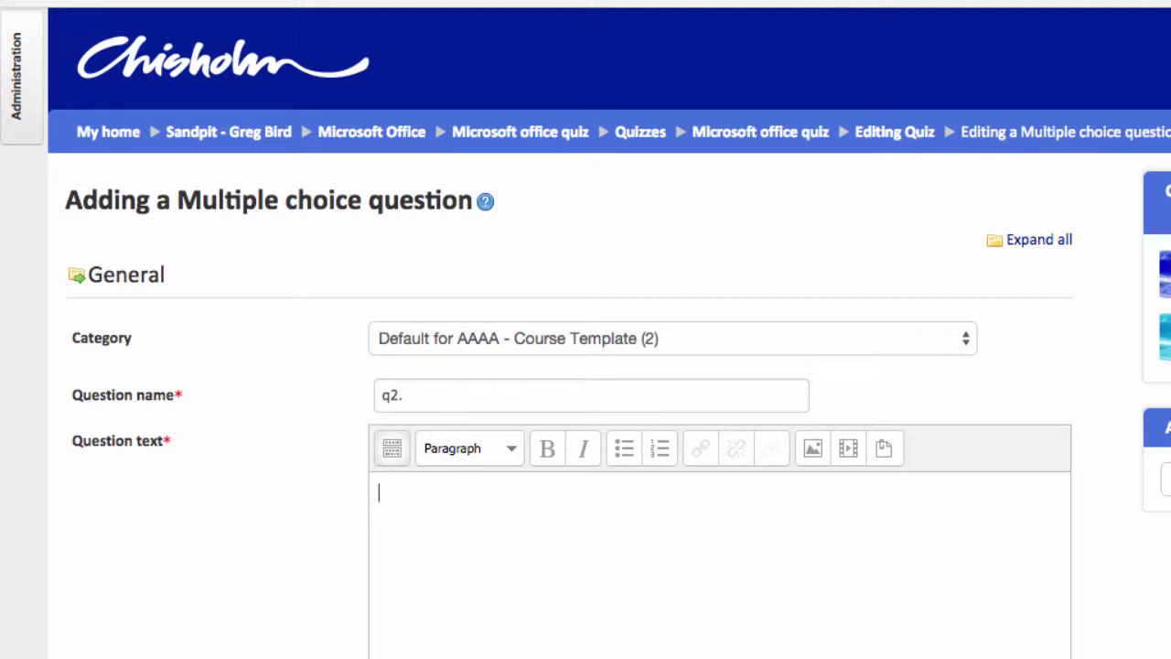
pyautogui.write('You are asked to create a p')
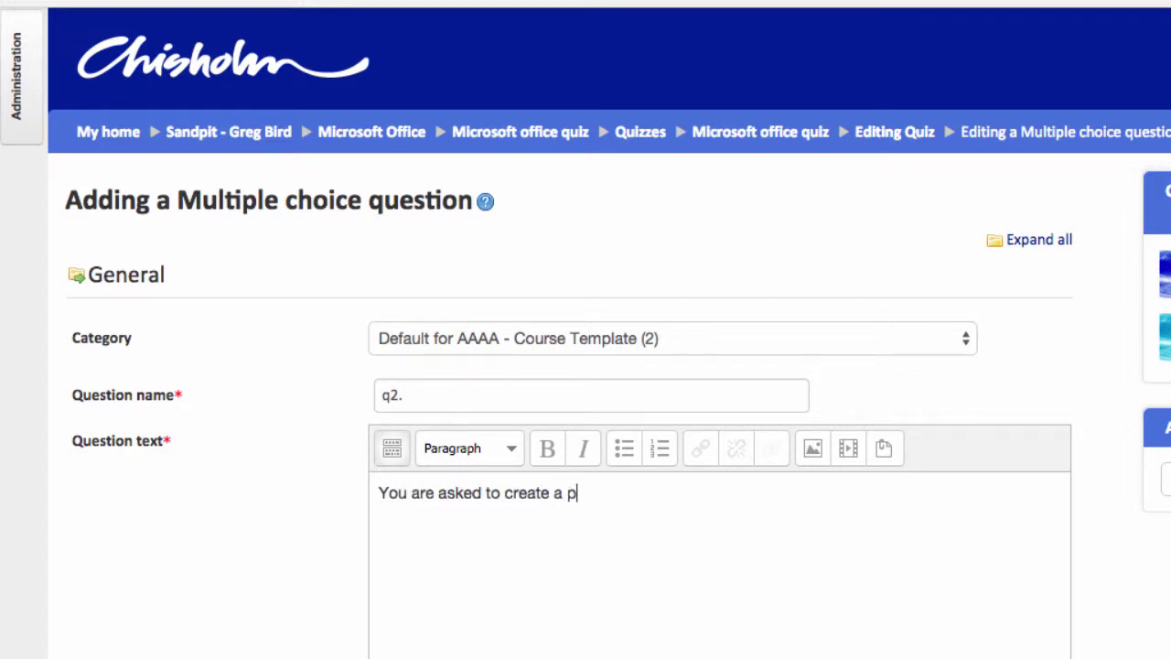
pyautogui.write('resentation, that inclu')
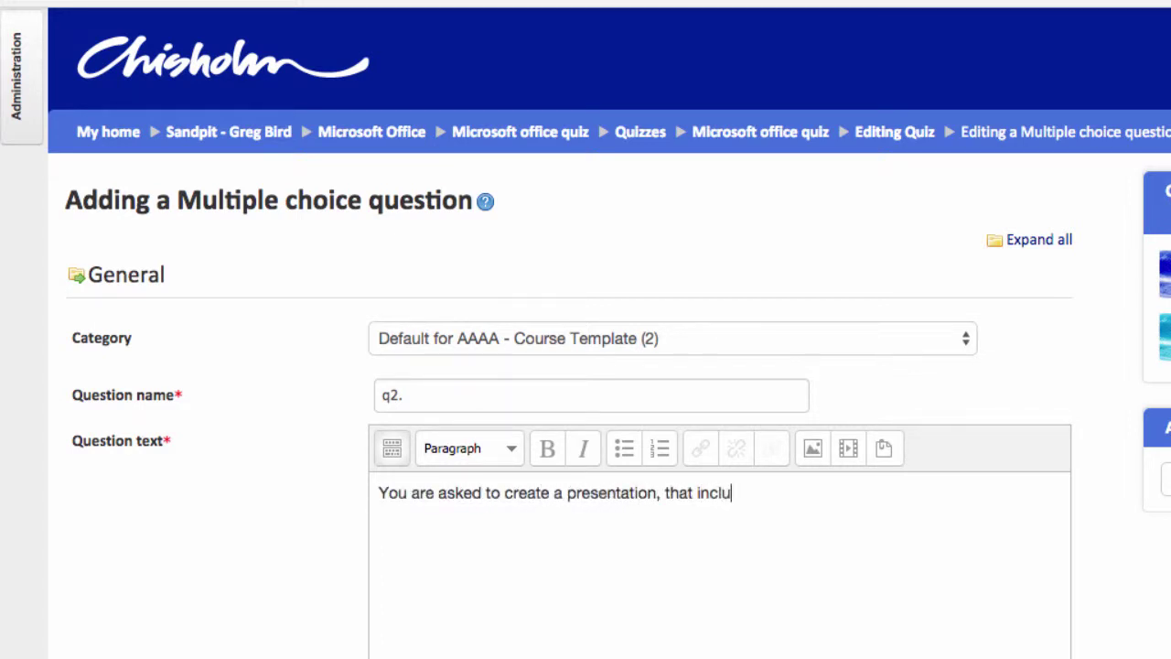
pyautogui.write('des graphs and data.  Wh')
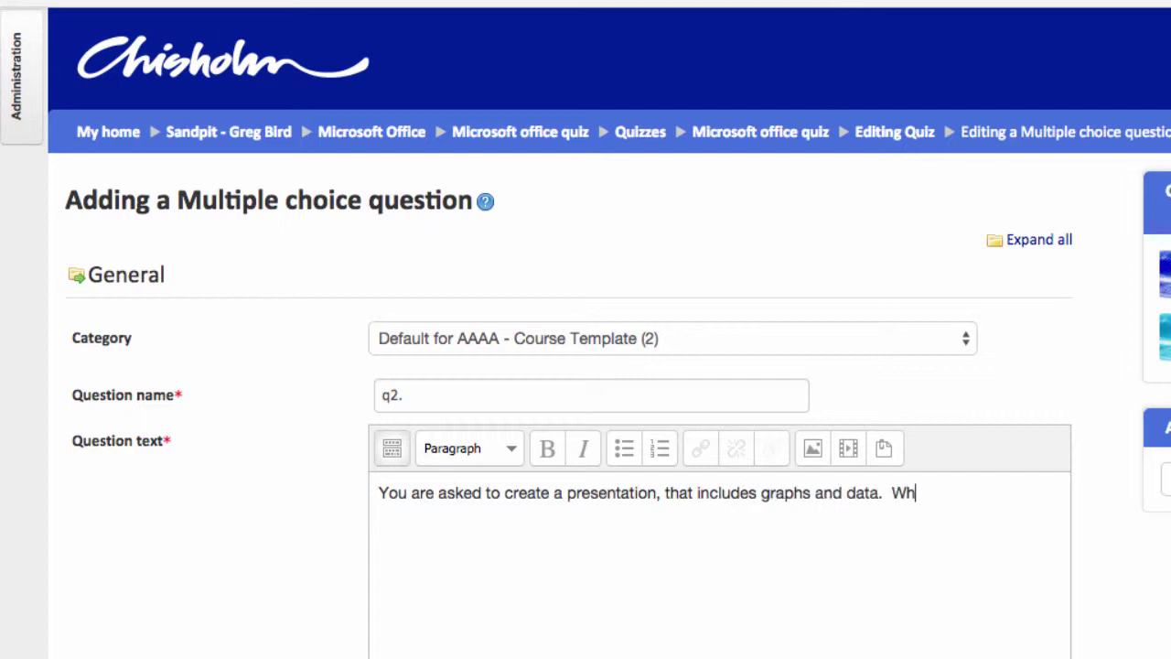
pyautogui.write('ich applications might you ')
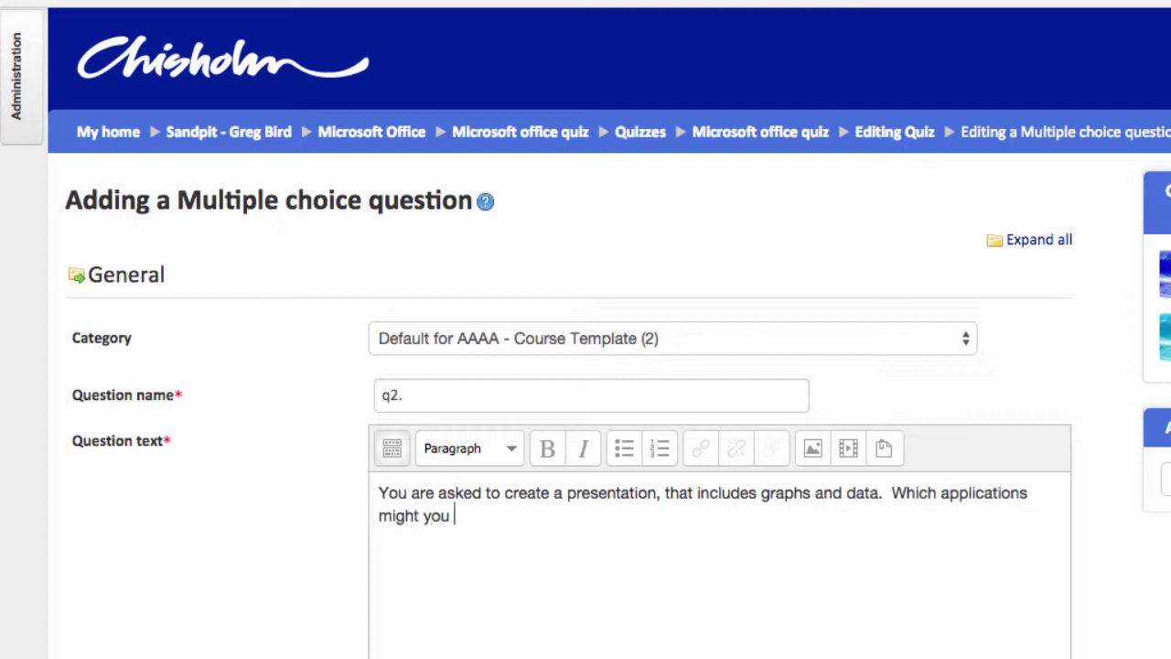
pyautogui.write('use? (there may be m')
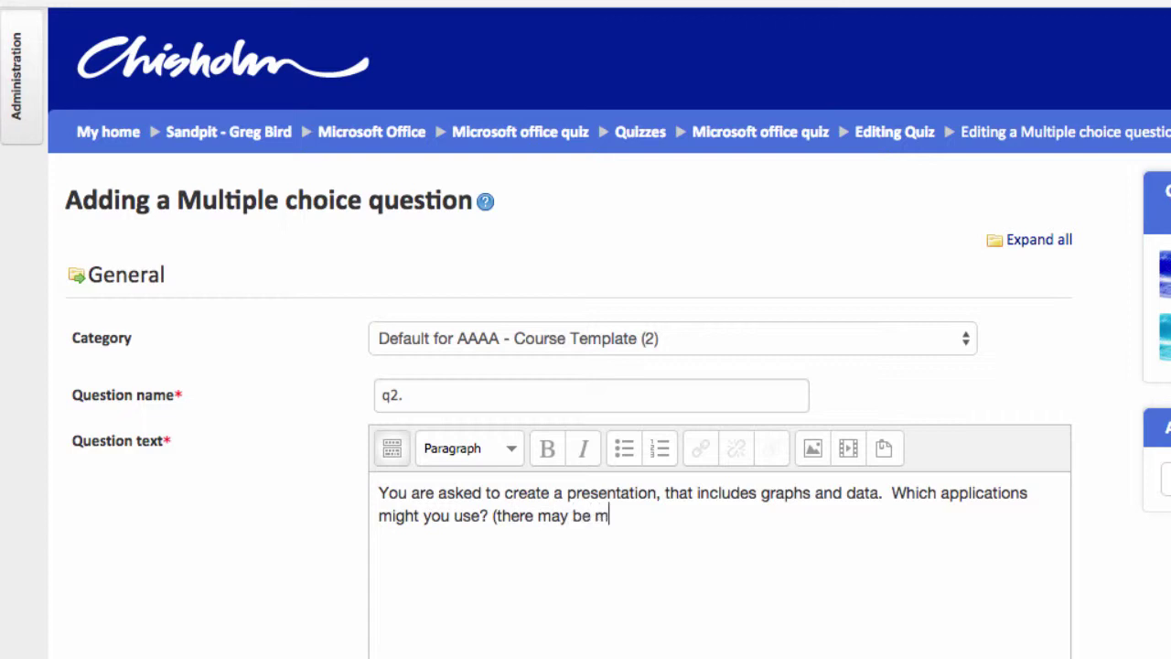
pyautogui.write('ore than one correct answer)')
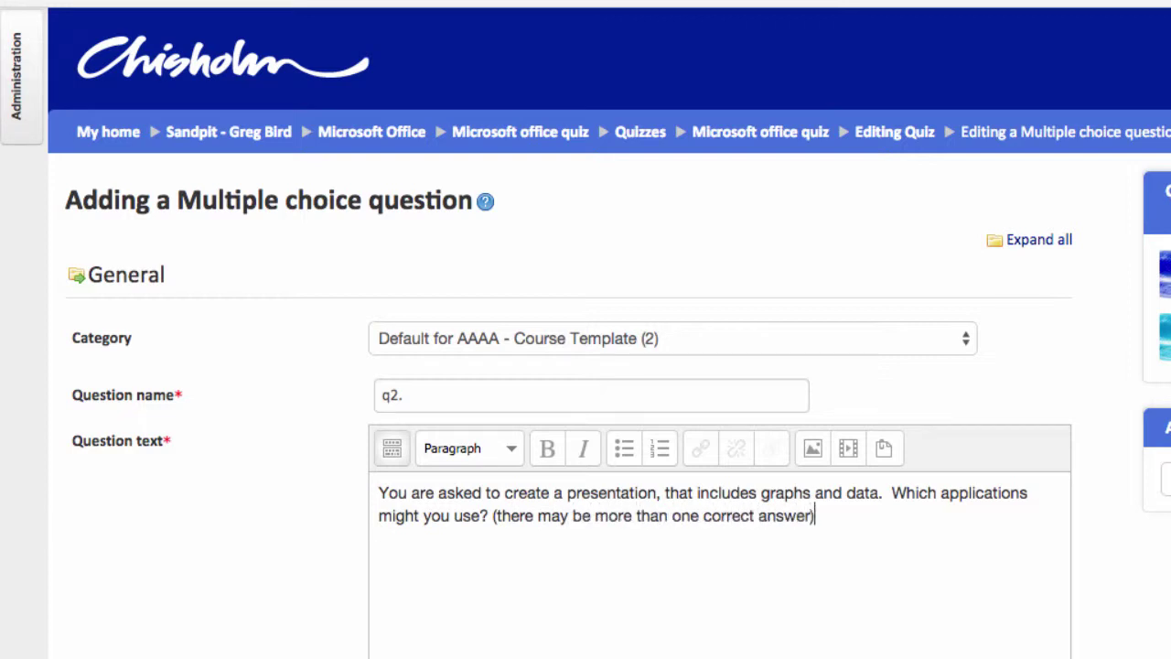
pyautogui.scroll(-10, 586, 366)
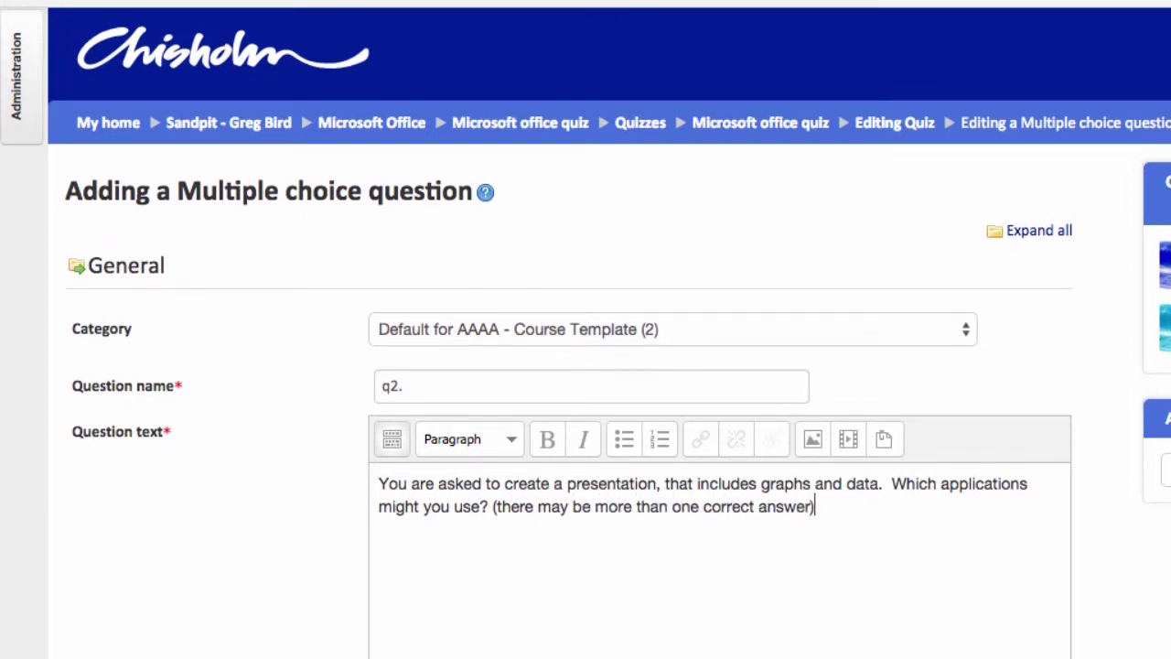
# Step: Change the question's default mark to 2
pyautogui.scroll(-3, 585, 366)
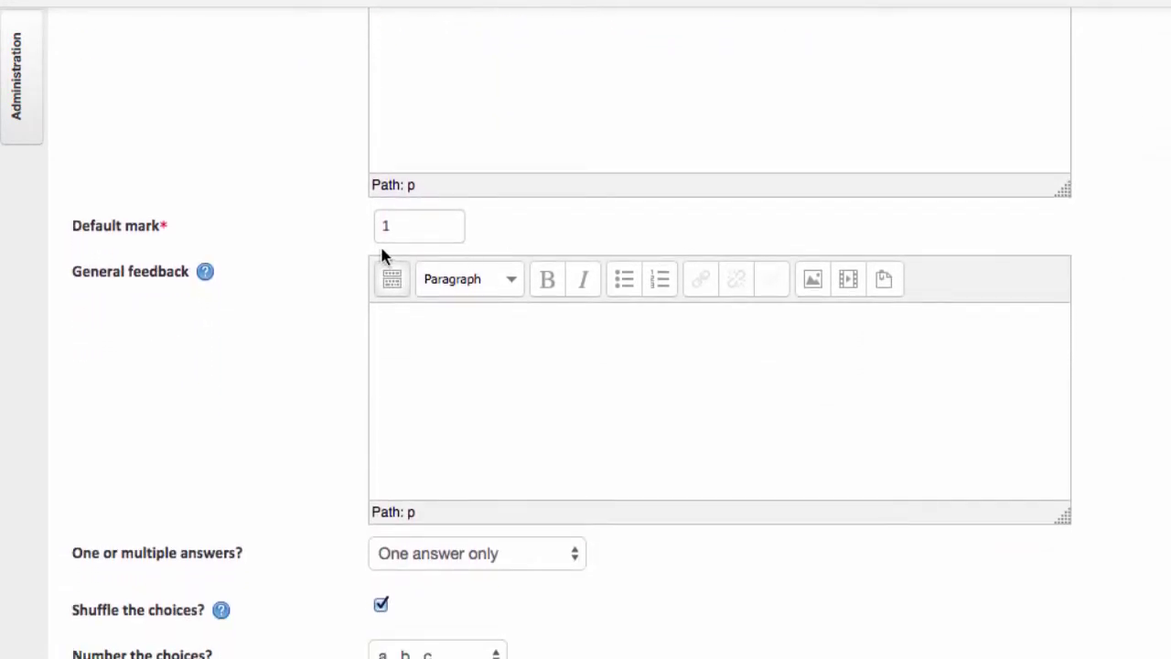
pyautogui.moveTo(402, 231); pyautogui.dragTo(378, 230)
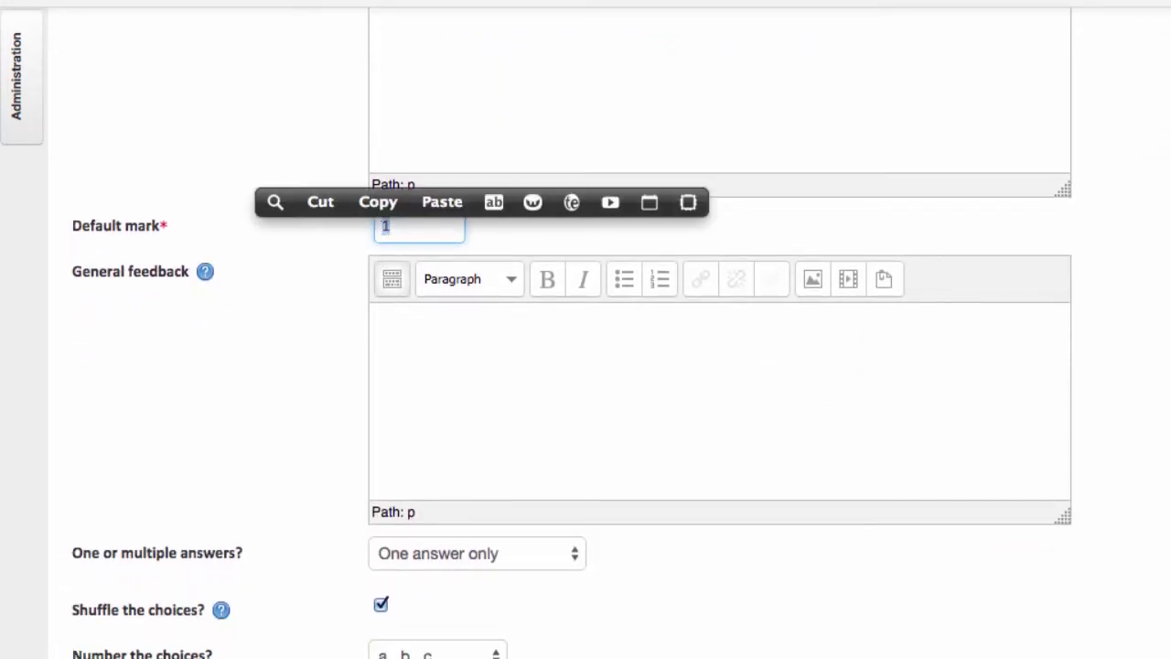
pyautogui.write('2')
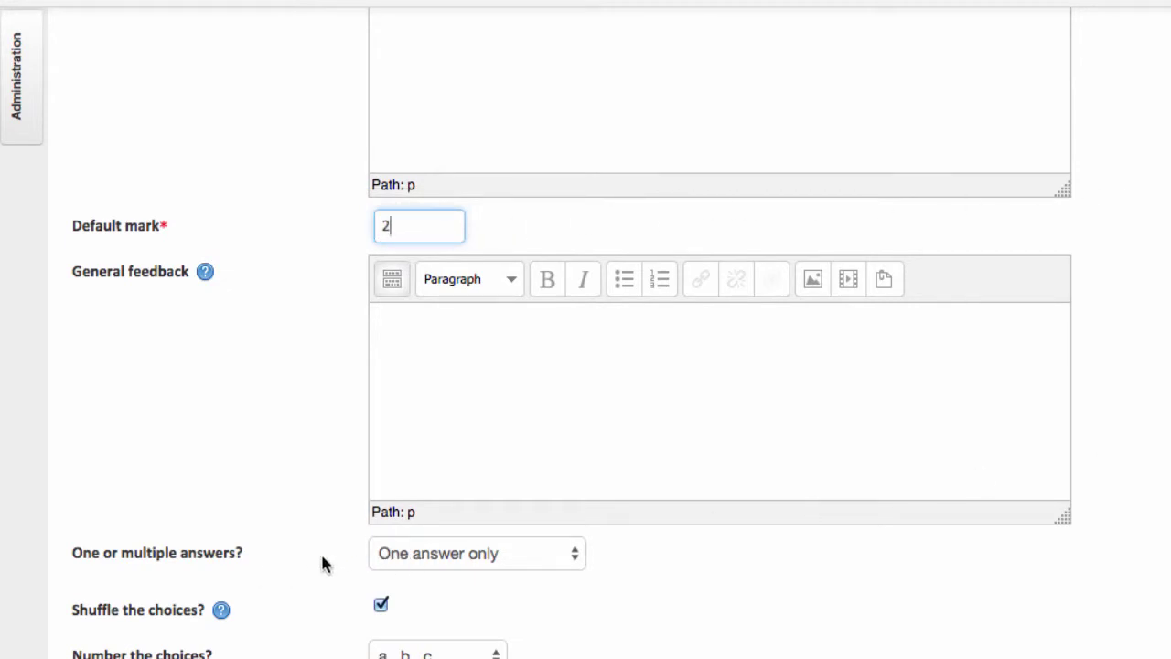
# Step: Set 'One or multiple answers?' to Multiple answers allowed, keeping shuffle and a., b., c. numbering
pyautogui.click(475, 559)
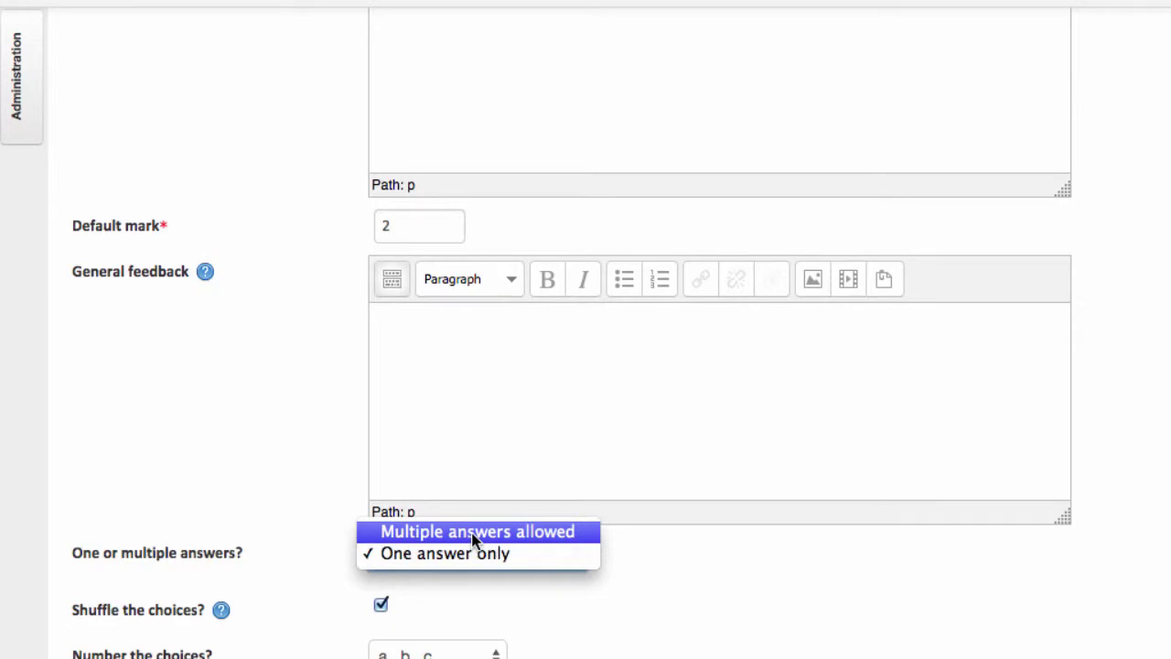
pyautogui.click(474, 532)
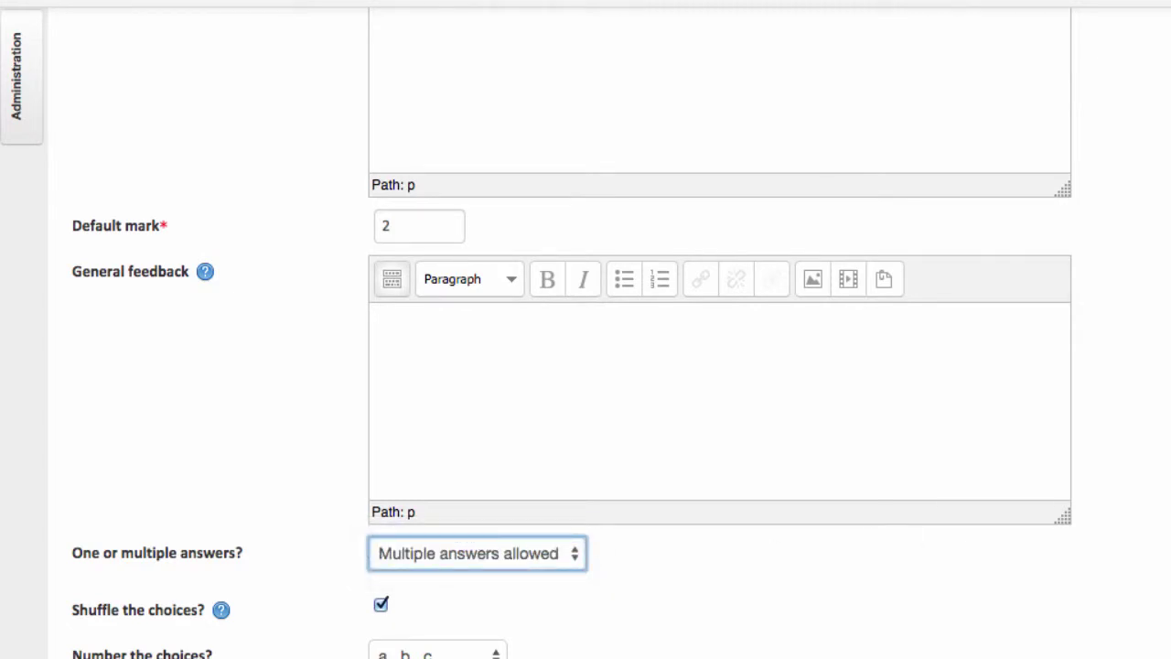
pyautogui.scroll(-10, 585, 366)
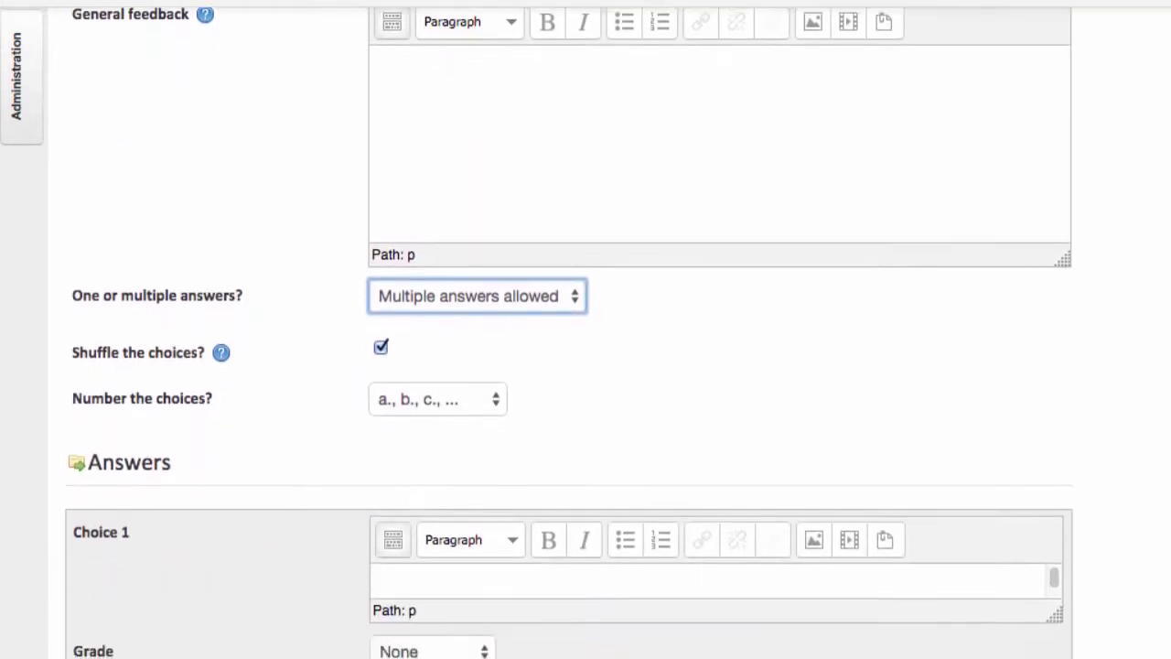
pyautogui.scroll(-3, 585, 366)
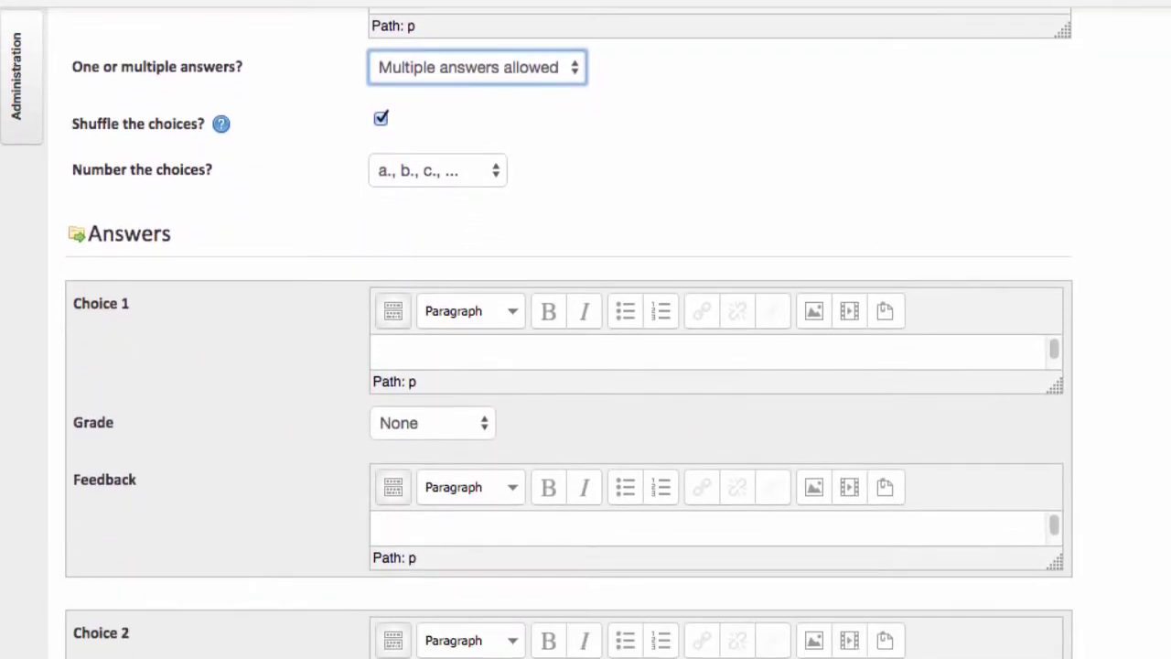
pyautogui.scroll(-1, 586, 366)
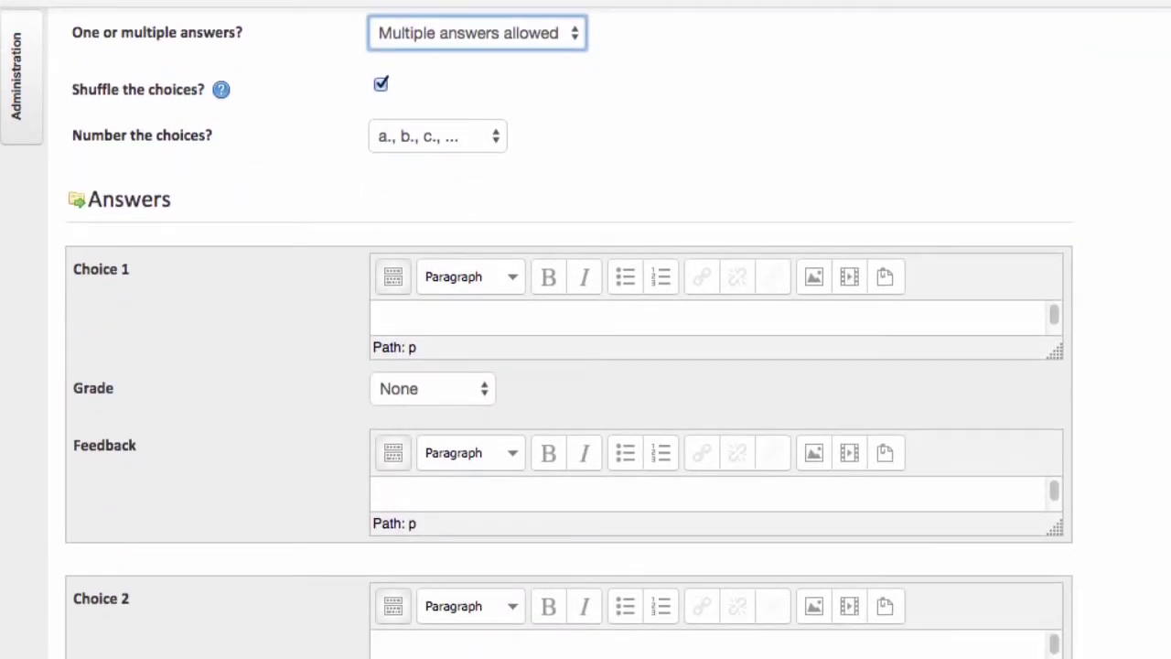
# Step: Enter choices Excel and Powerpoint, each graded 50%
pyautogui.click(452, 317)
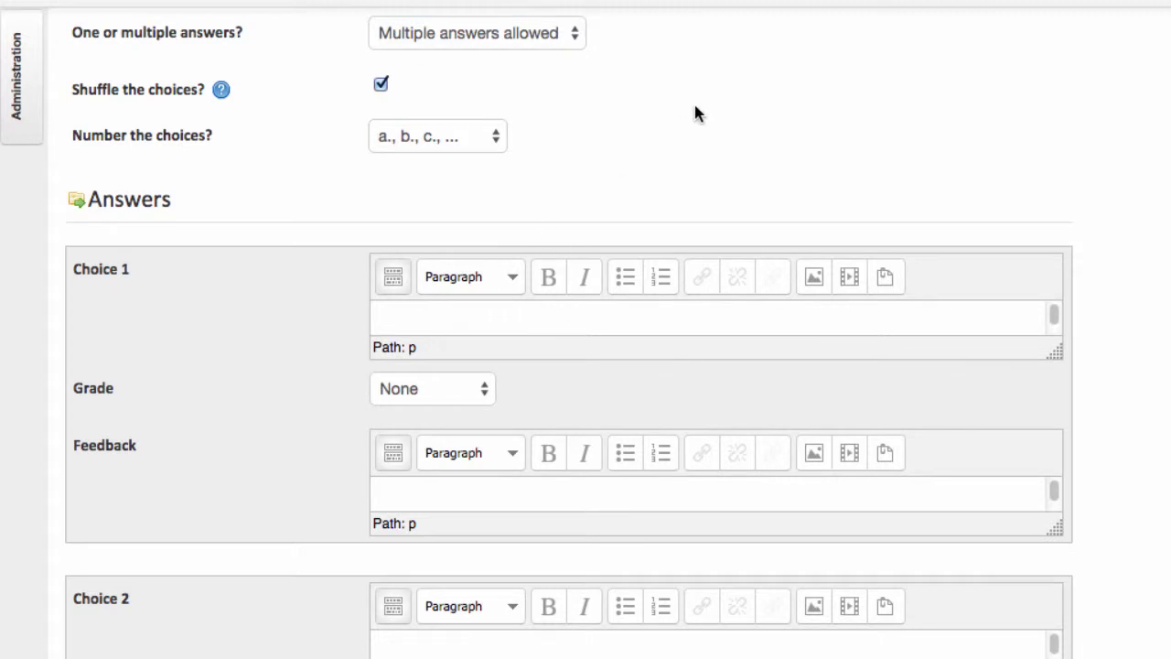
pyautogui.write('Excel')
pyautogui.click(479, 394)
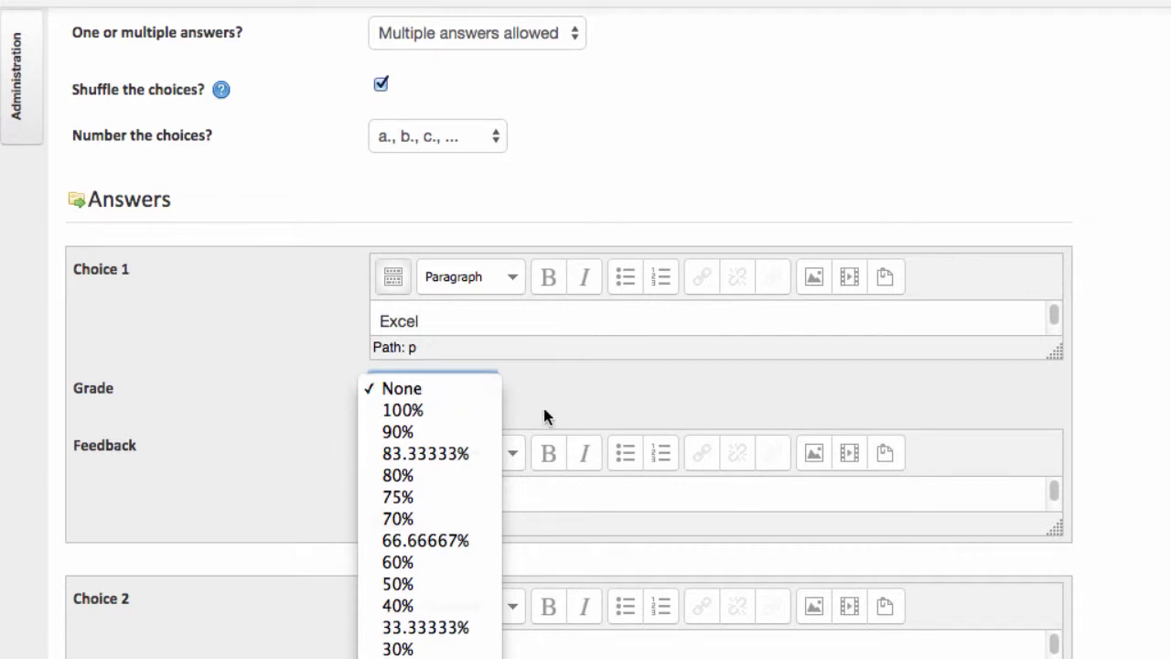
pyautogui.click(425, 585)
pyautogui.click(426, 644)
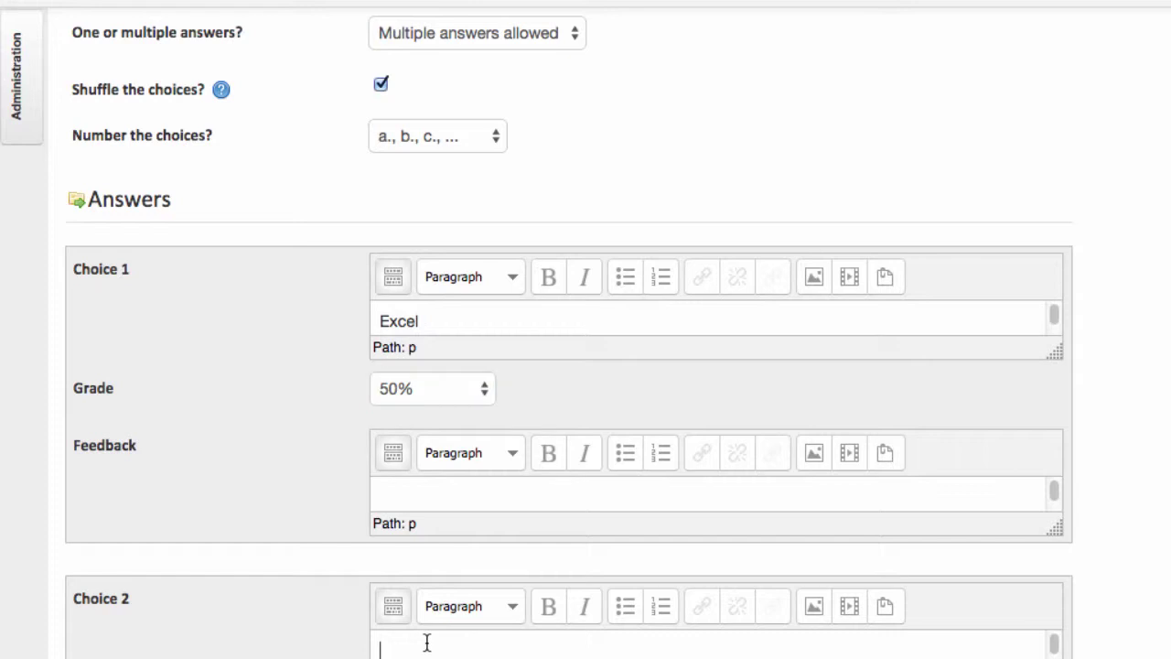
pyautogui.write('Power')
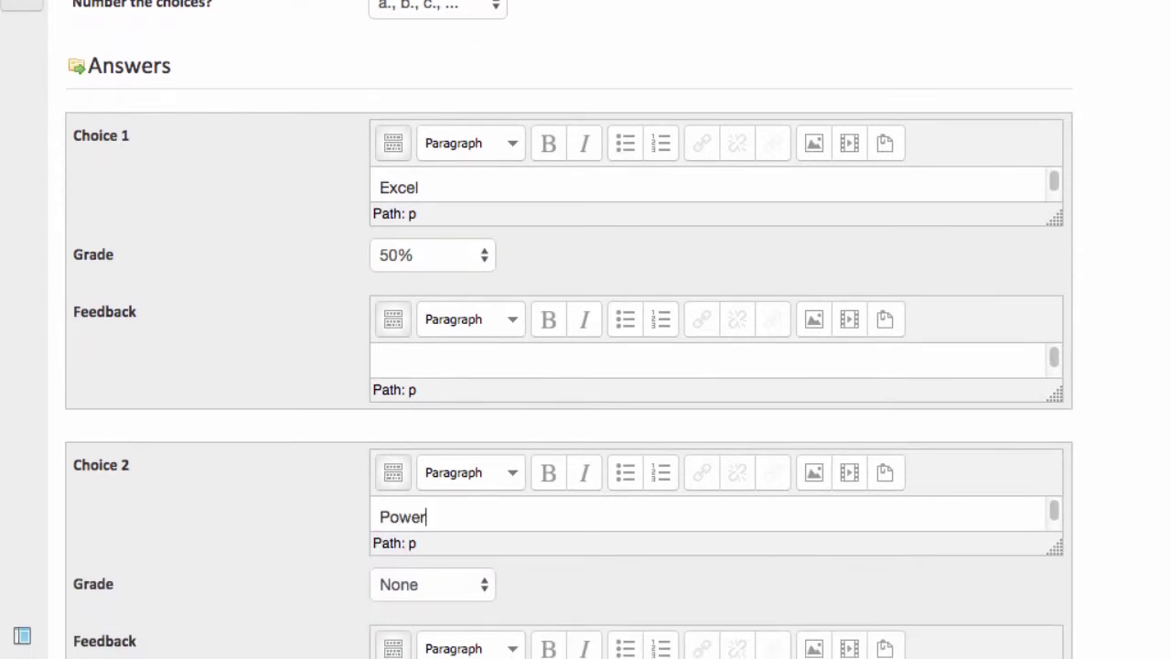
pyautogui.write('point')
pyautogui.click(479, 589)
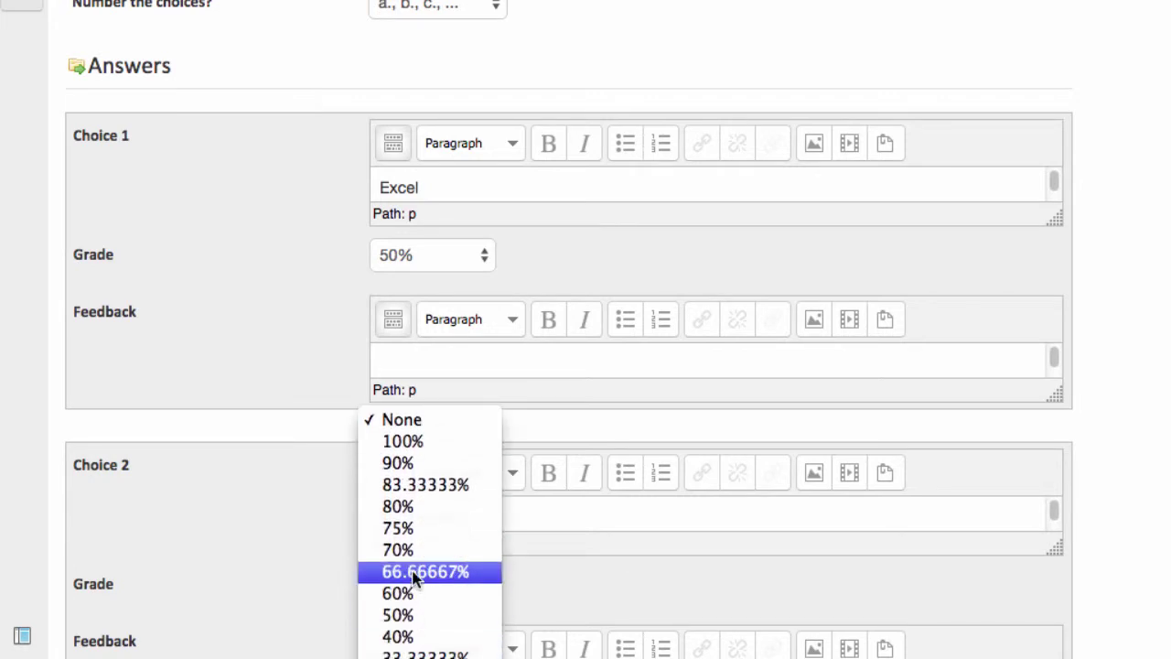
pyautogui.click(408, 615)
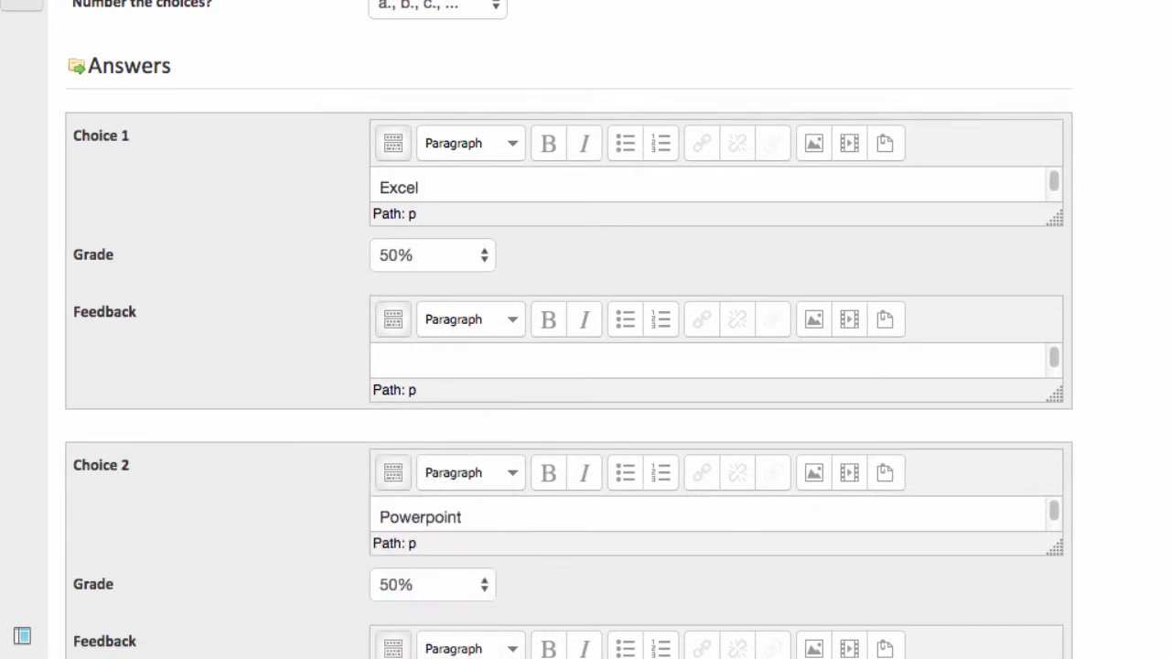
# Step: Add Word and Outlook as the third and fourth choices and save the question
pyautogui.scroll(-5, 568, 330)
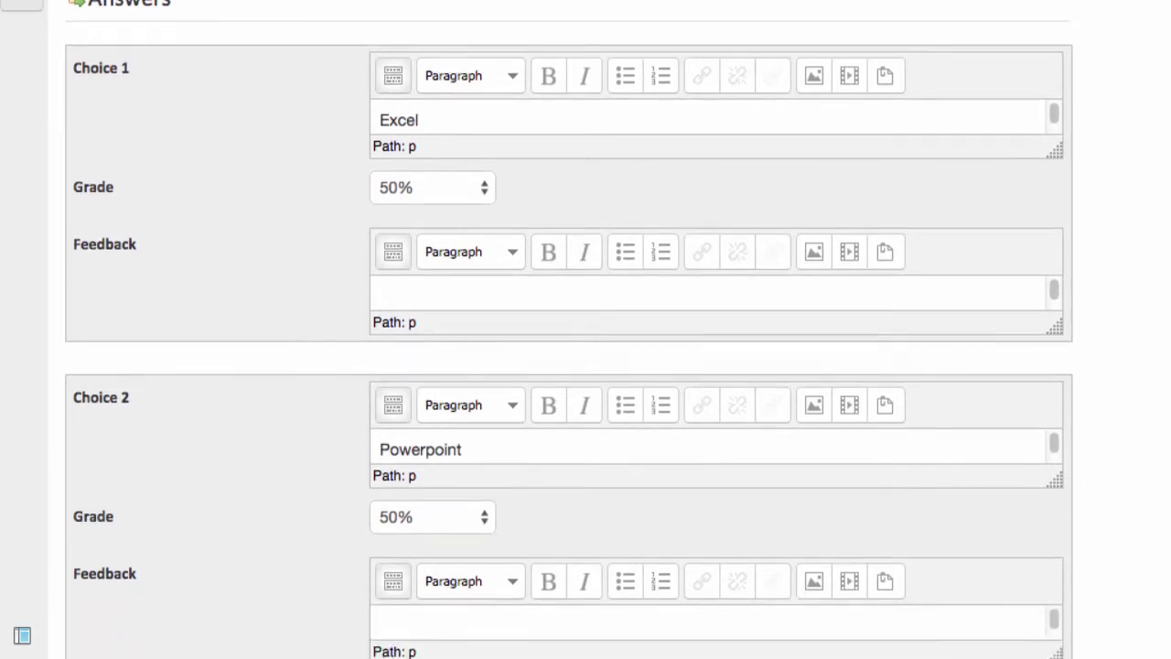
pyautogui.scroll(-2, 860, 370)
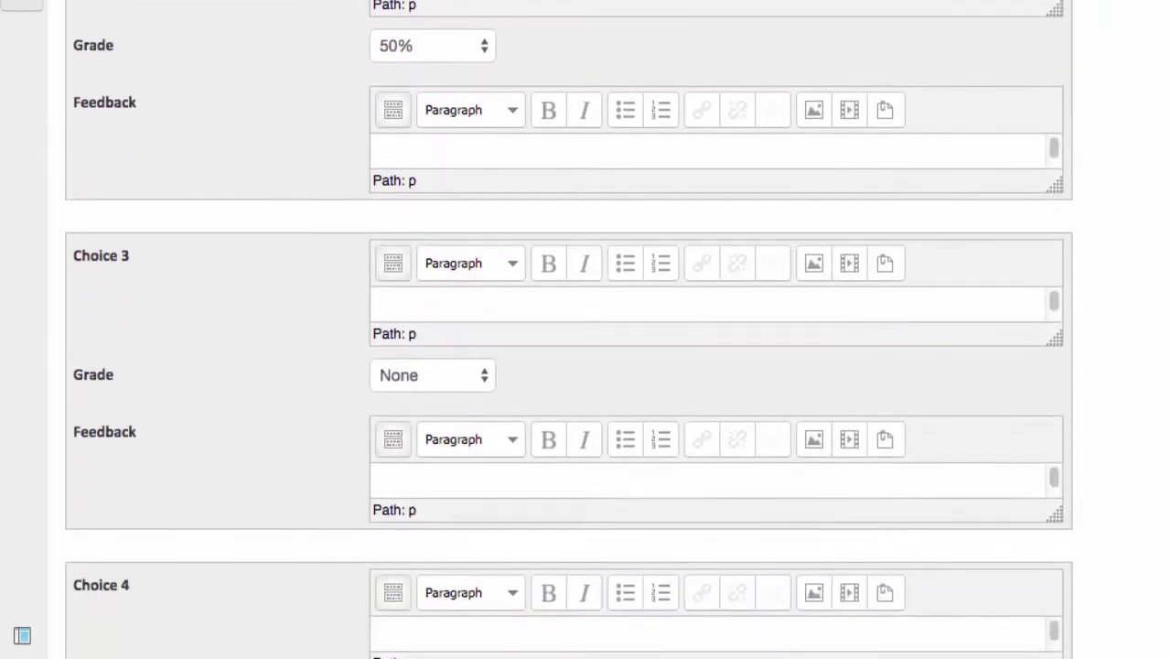
pyautogui.write('Word')
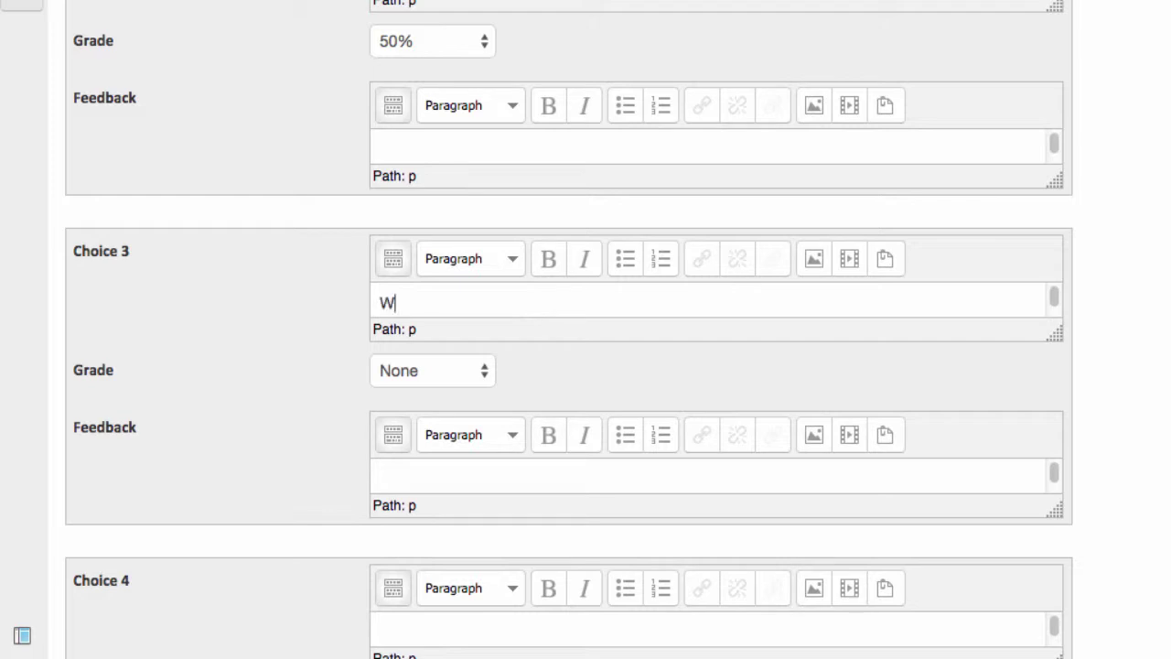
pyautogui.click(405, 627)
pyautogui.write('Outlook')
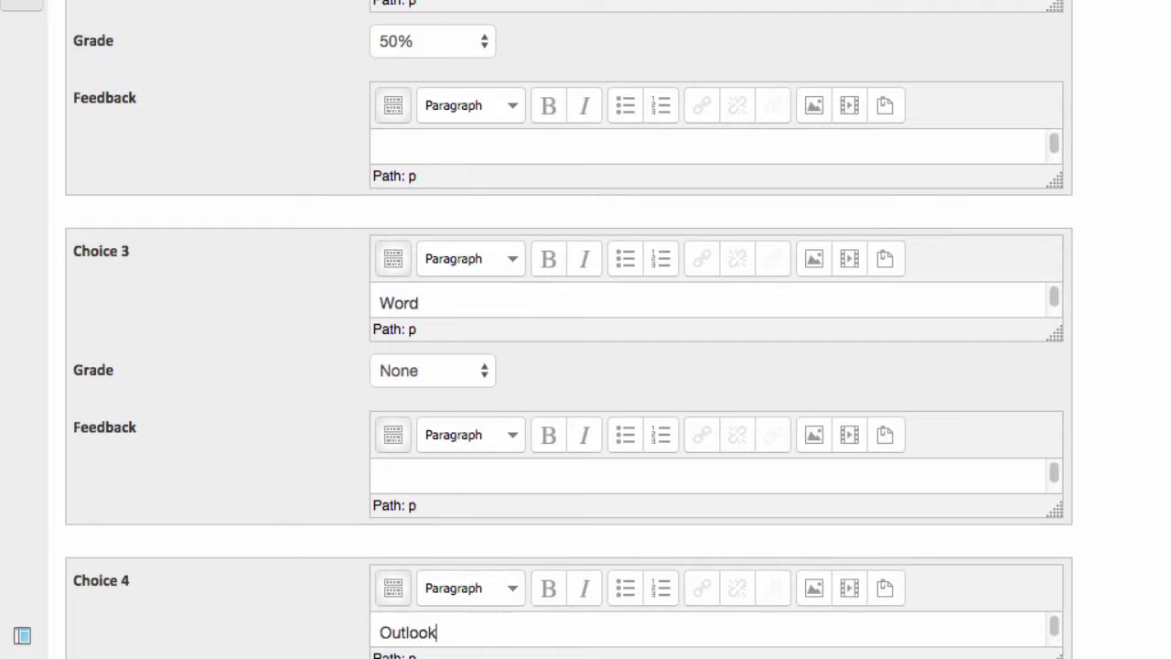
pyautogui.scroll(-5, 567, 329)
pyautogui.scroll(-4, 567, 329)
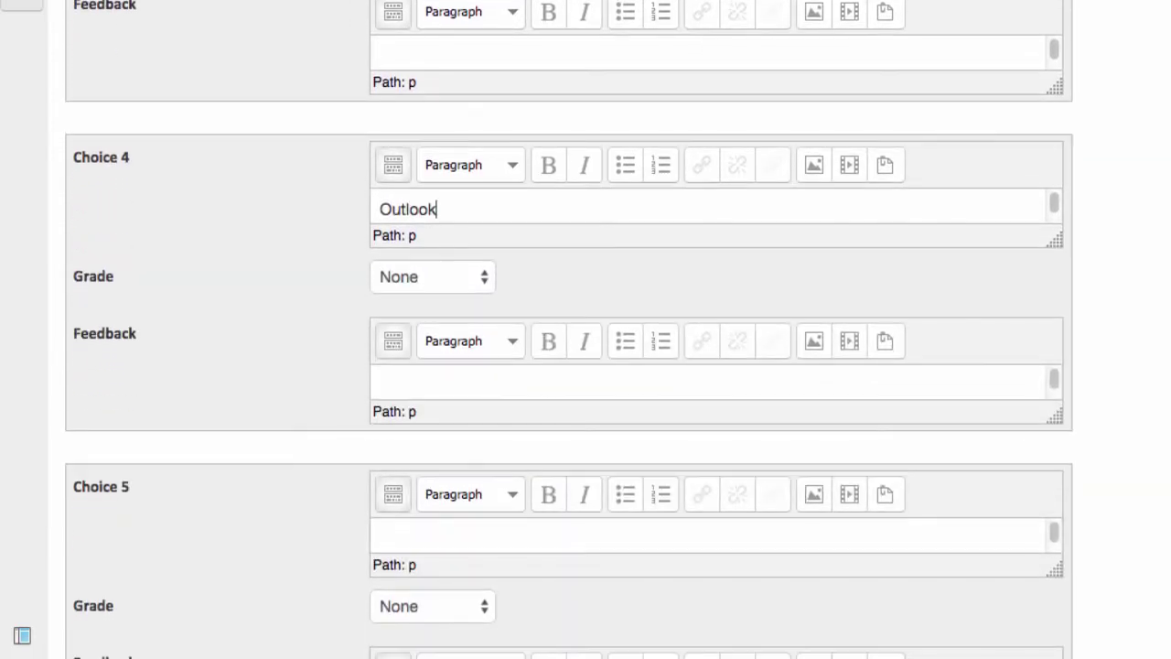
pyautogui.scroll(-3, 464, 533)
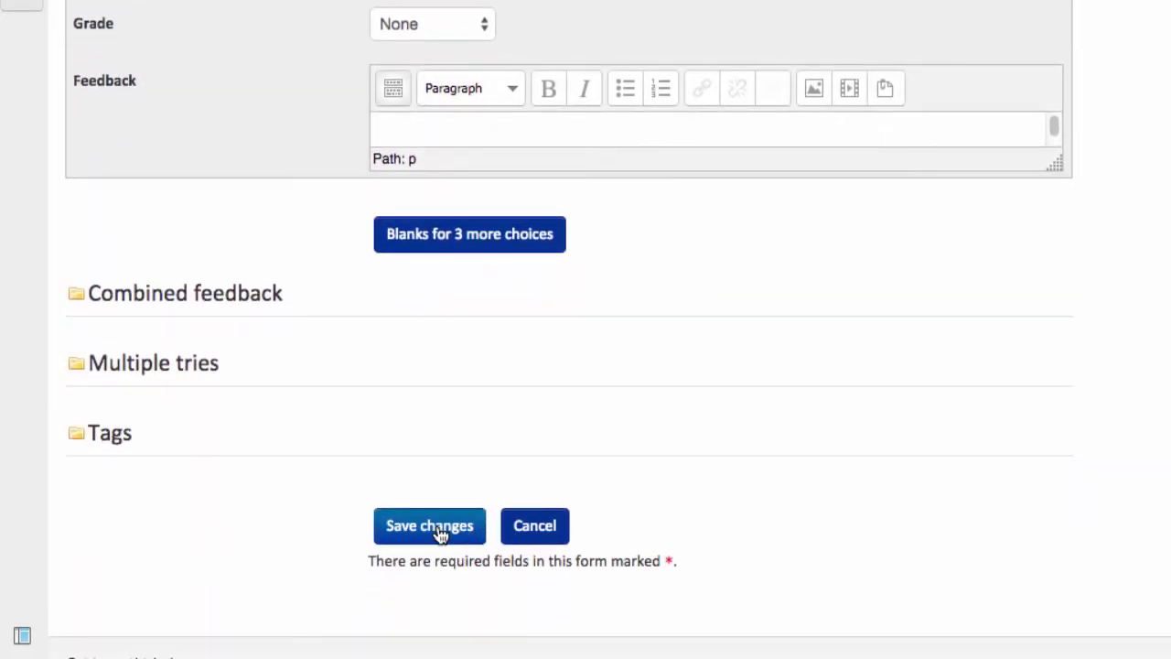
pyautogui.click(443, 531)
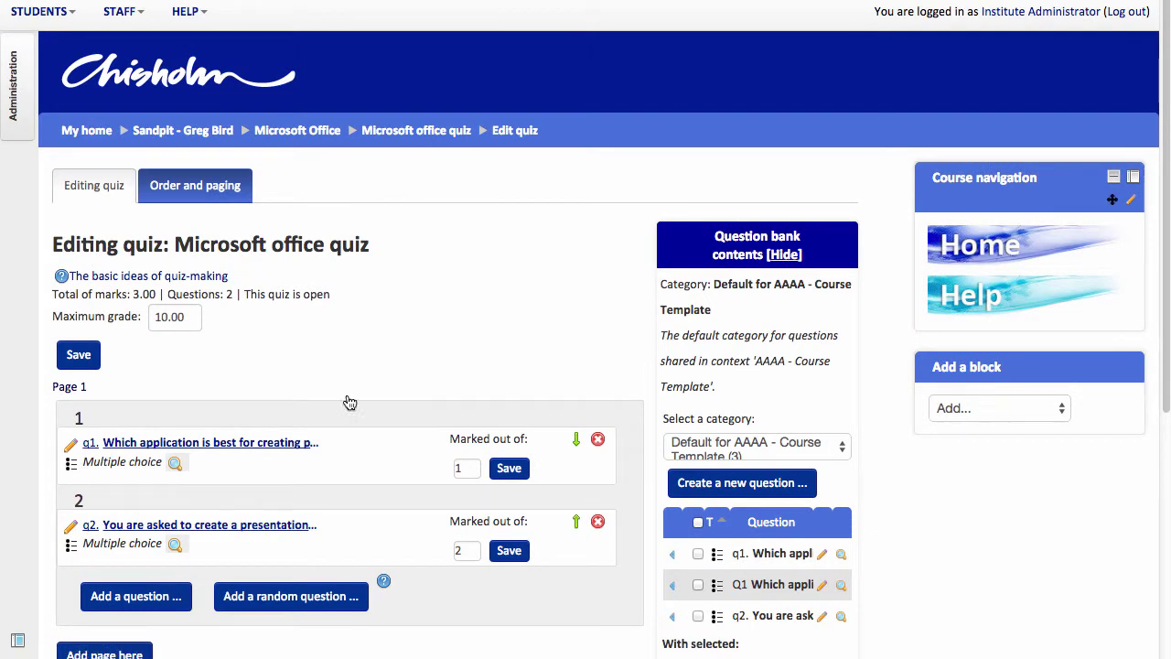
pyautogui.click(176, 545)
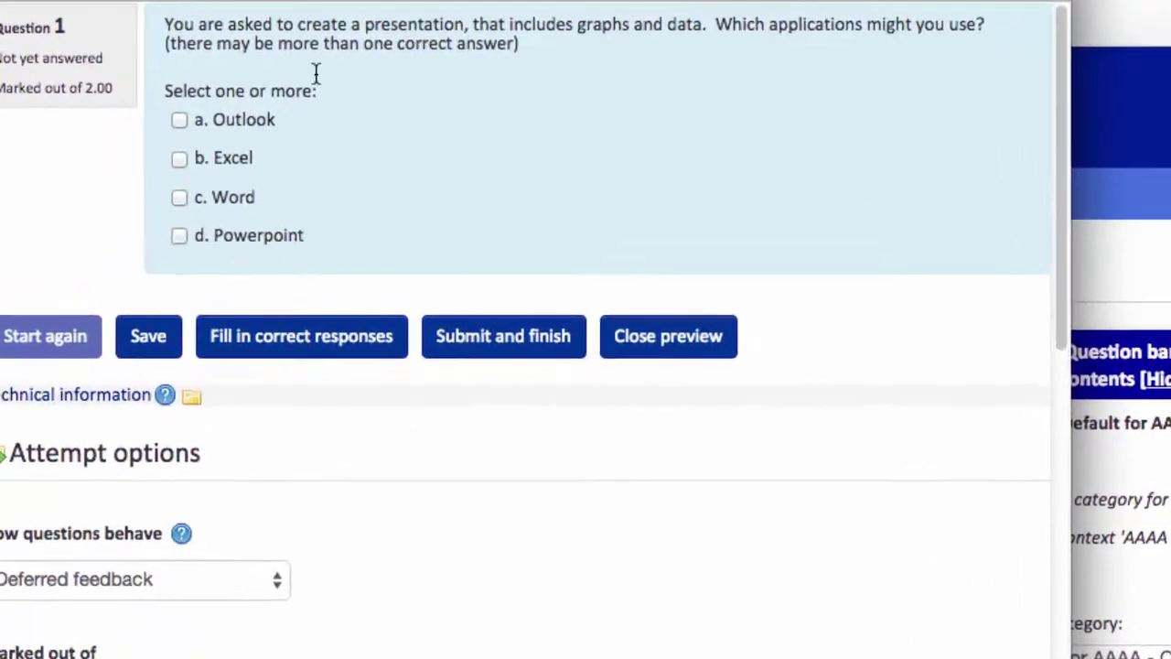
pyautogui.click(178, 123)
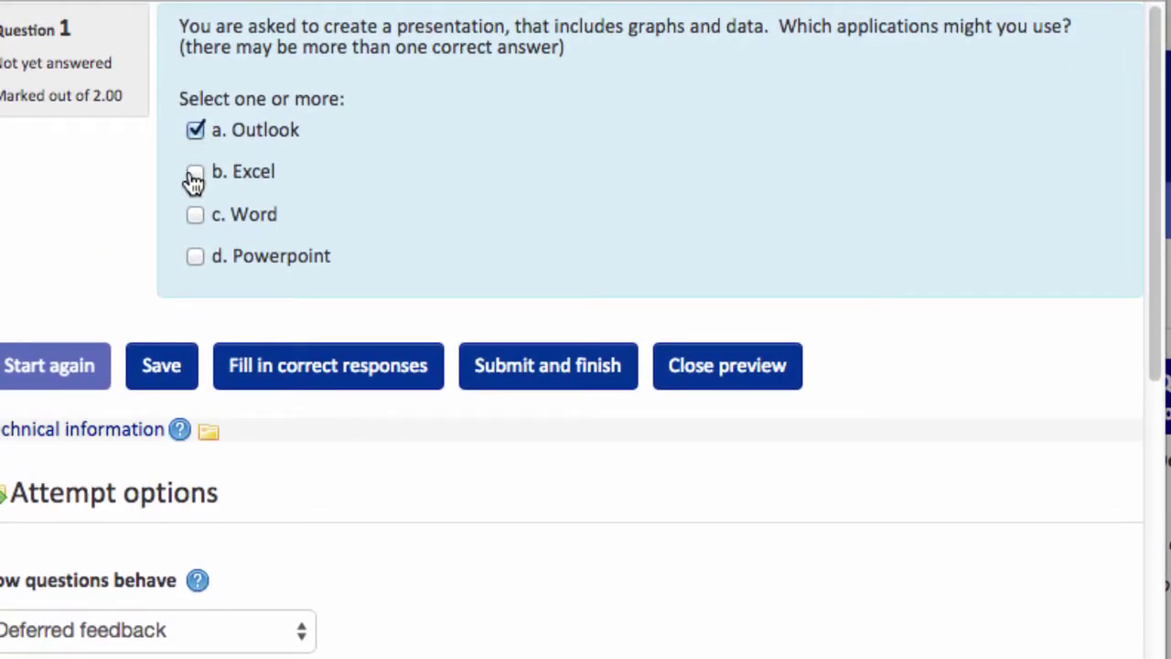
pyautogui.click(194, 179)
pyautogui.click(197, 220)
pyautogui.click(195, 173)
pyautogui.click(197, 132)
pyautogui.click(197, 216)
pyautogui.click(198, 256)
pyautogui.click(198, 255)
pyautogui.click(197, 177)
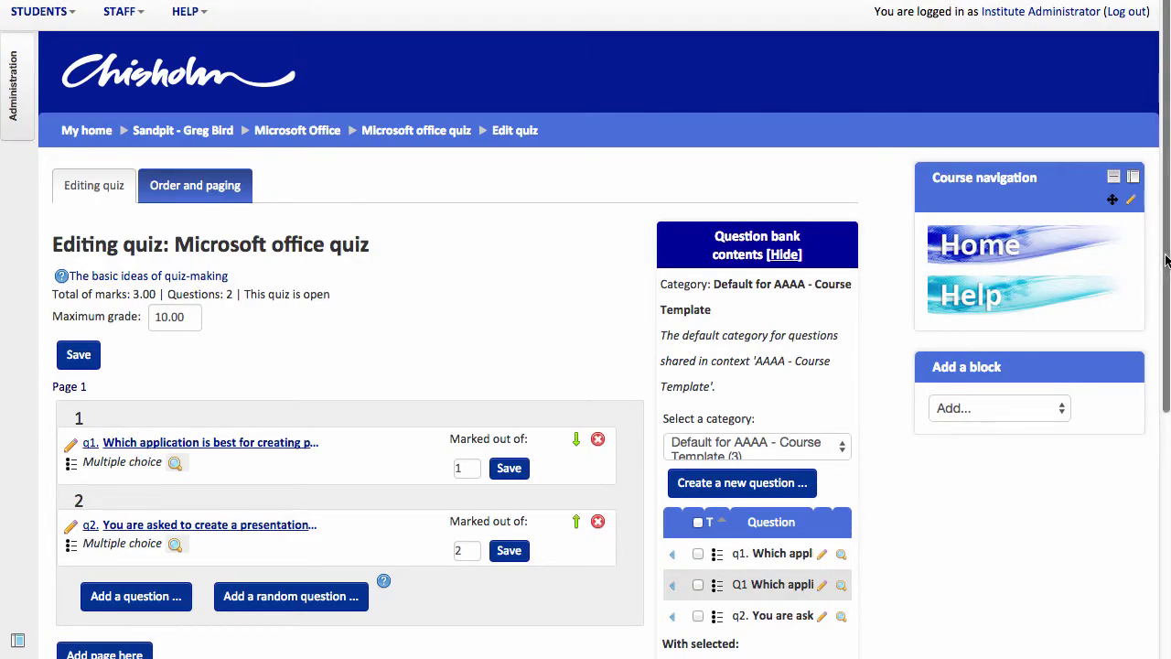
# Step: Add a new question to the quiz, choosing the Matching question type
pyautogui.scroll(-3, 1153, 343)
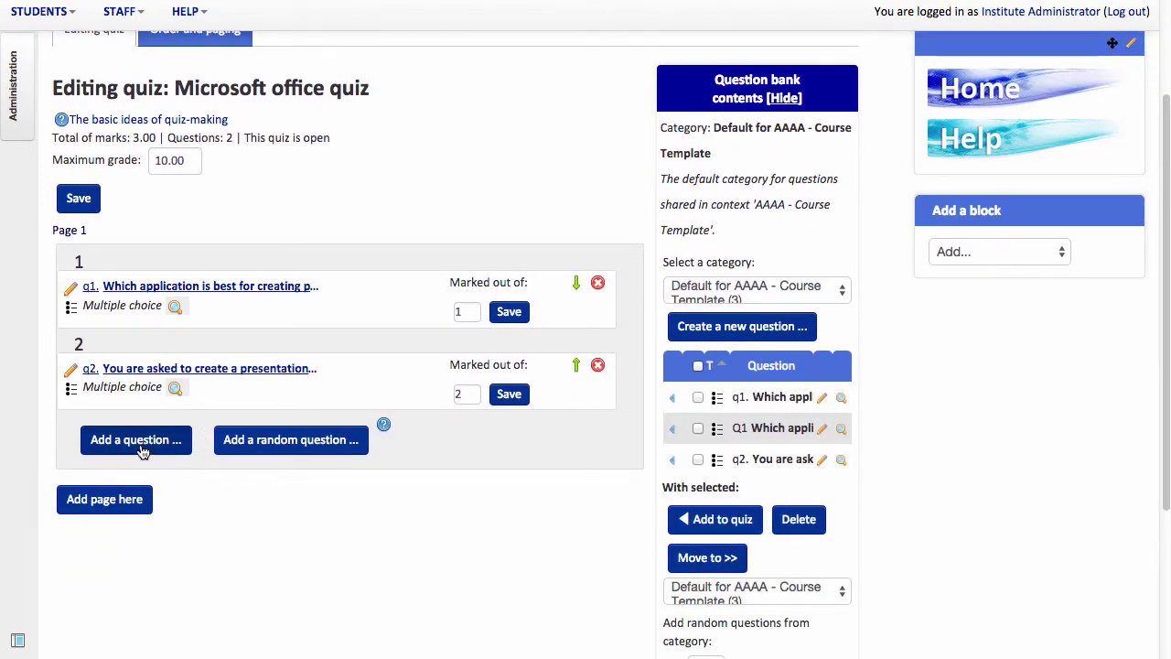
pyautogui.click(140, 432)
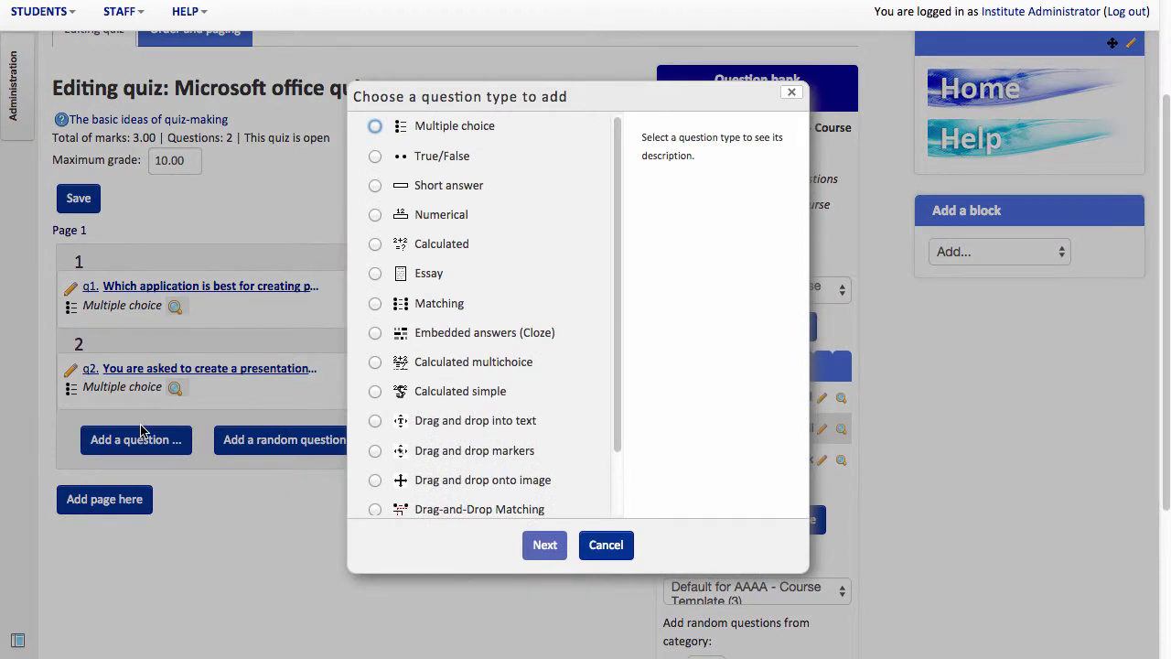
pyautogui.click(376, 307)
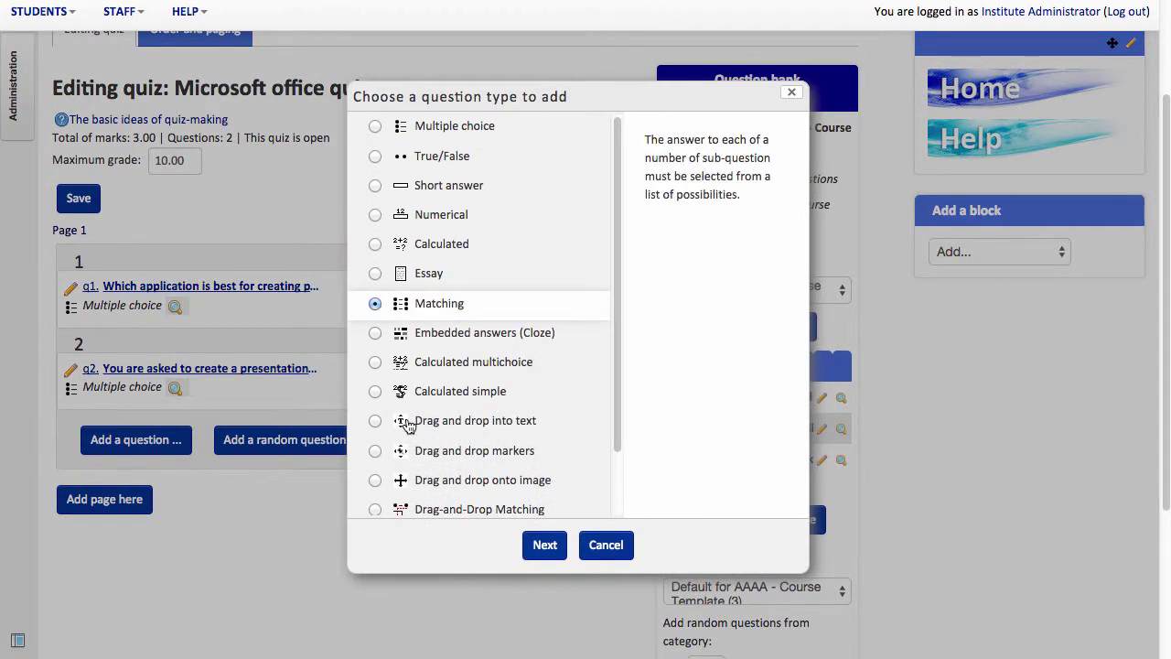
pyautogui.click(543, 545)
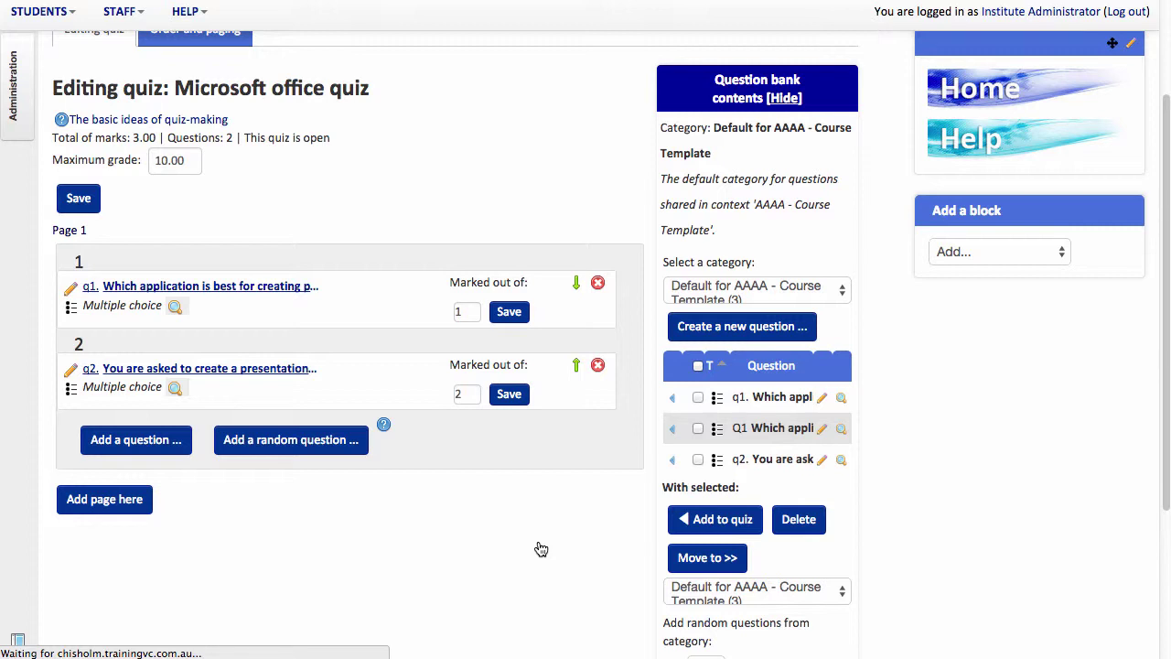
# Step: Name the question q3 with text 'Match the application with it's primary use'
pyautogui.write('q3')
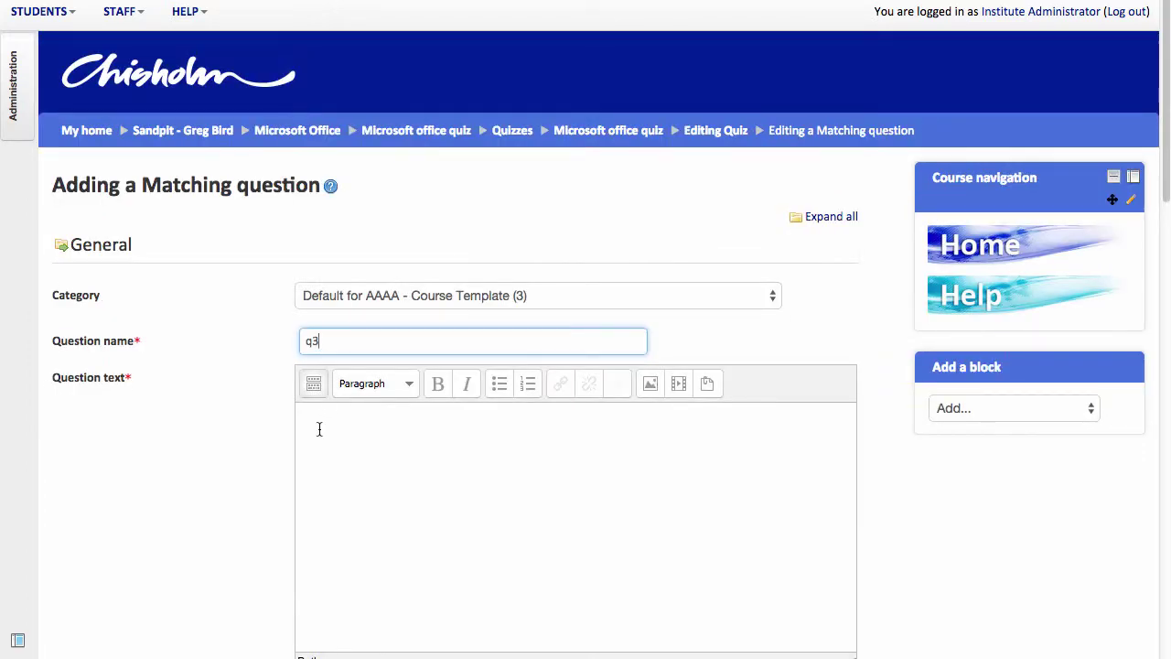
pyautogui.click(320, 429)
pyautogui.write('Match the application w')
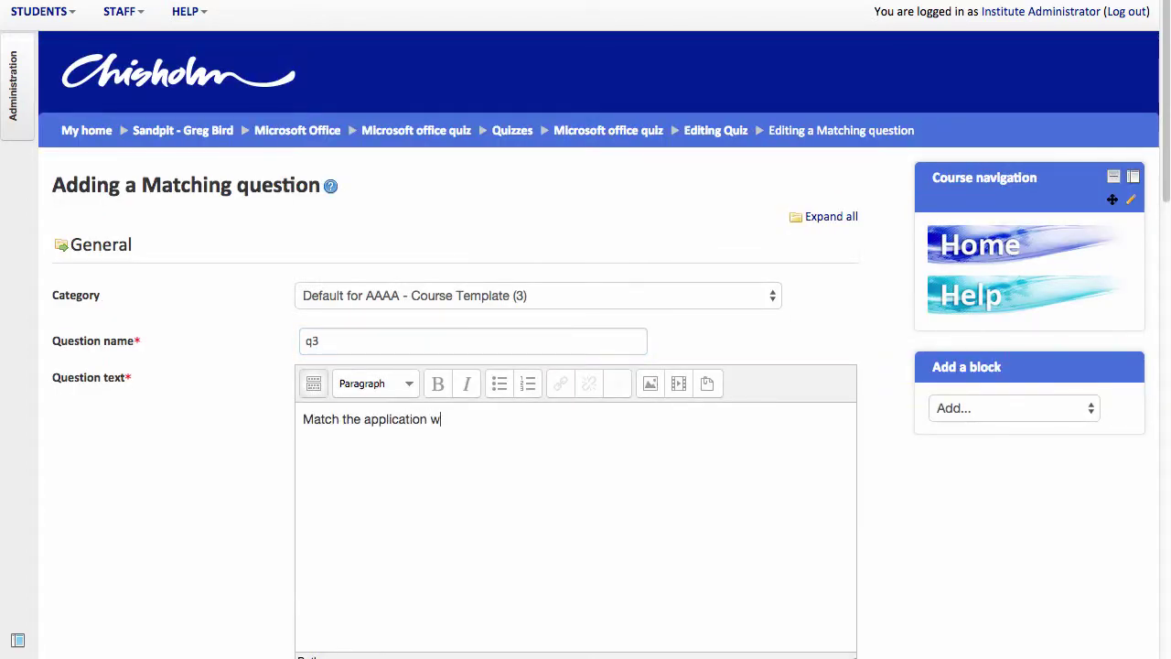
pyautogui.write("ith it's primary use")
pyautogui.scroll(-6, 1116, 277)
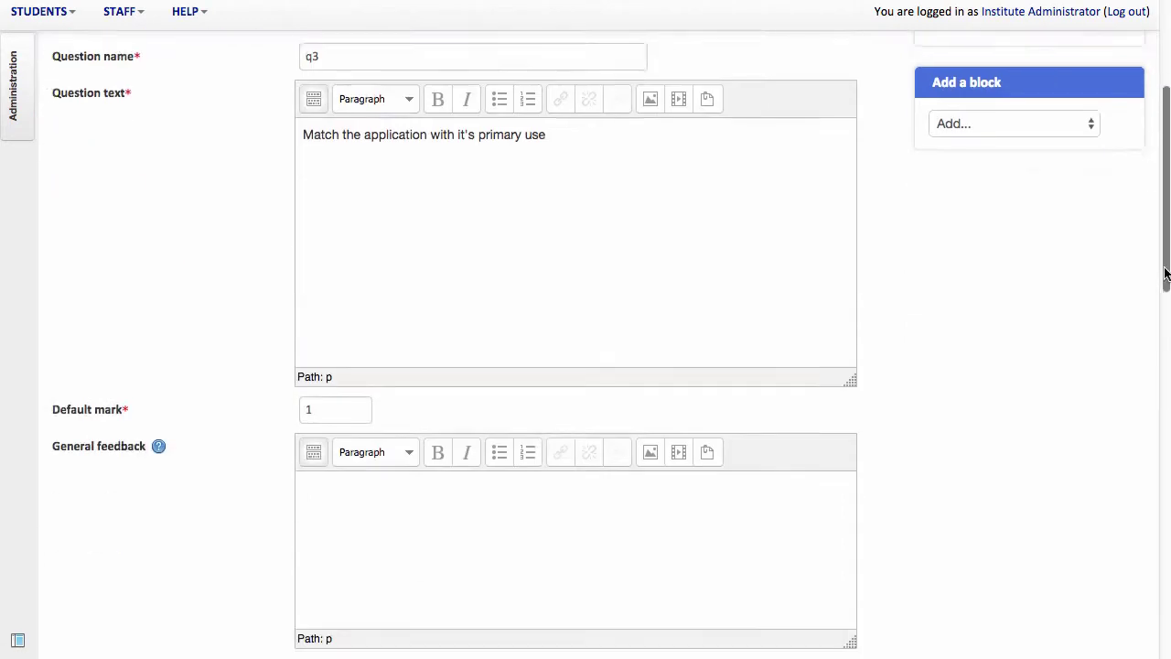
# Step: Change the question's default mark from 1 to 4
pyautogui.click(317, 151)
pyautogui.press('BackSpace')
pyautogui.write('3')
pyautogui.moveTo(317, 151); pyautogui.dragTo(284, 149)
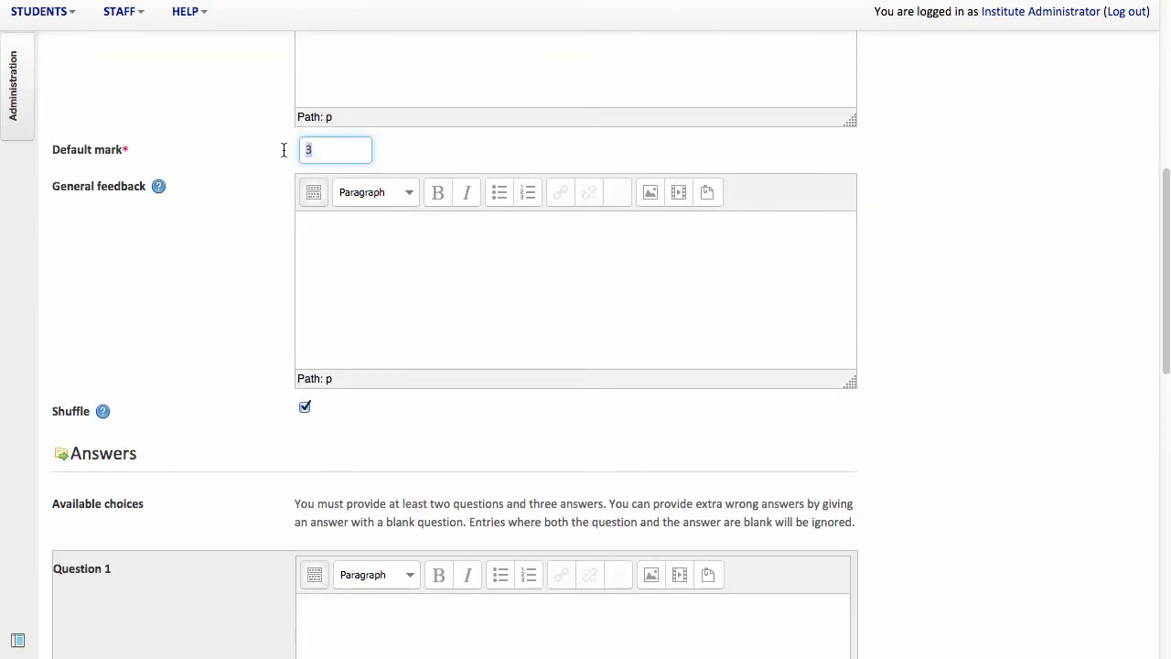
pyautogui.write('4')
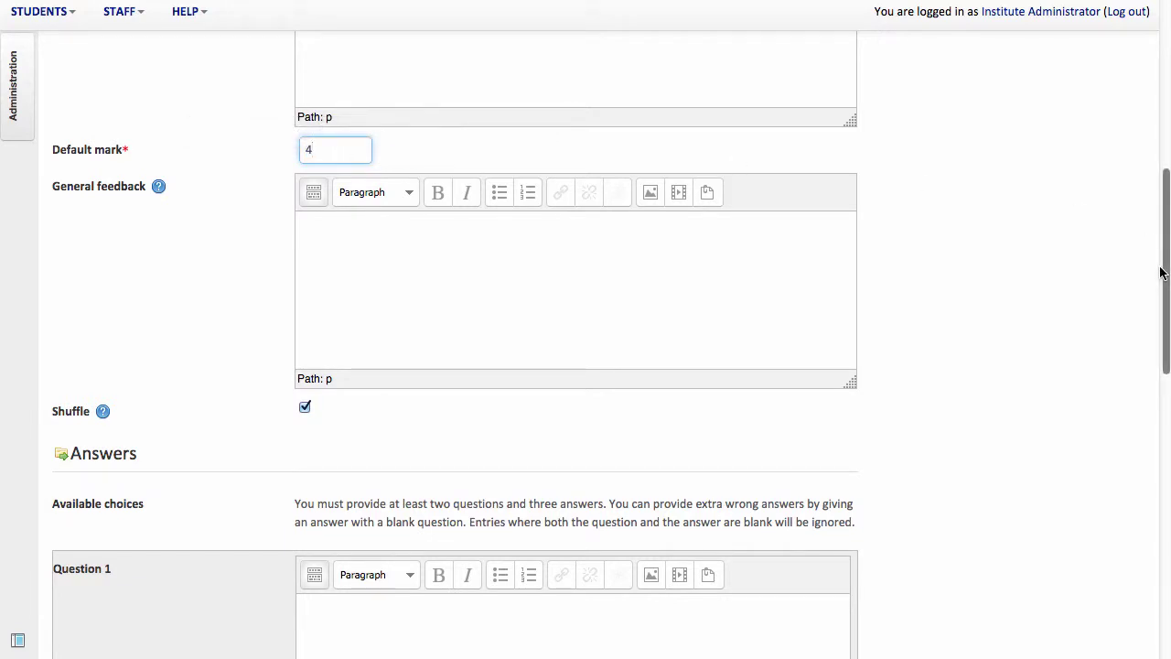
pyautogui.moveTo(1165, 280); pyautogui.dragTo(1144, 379)
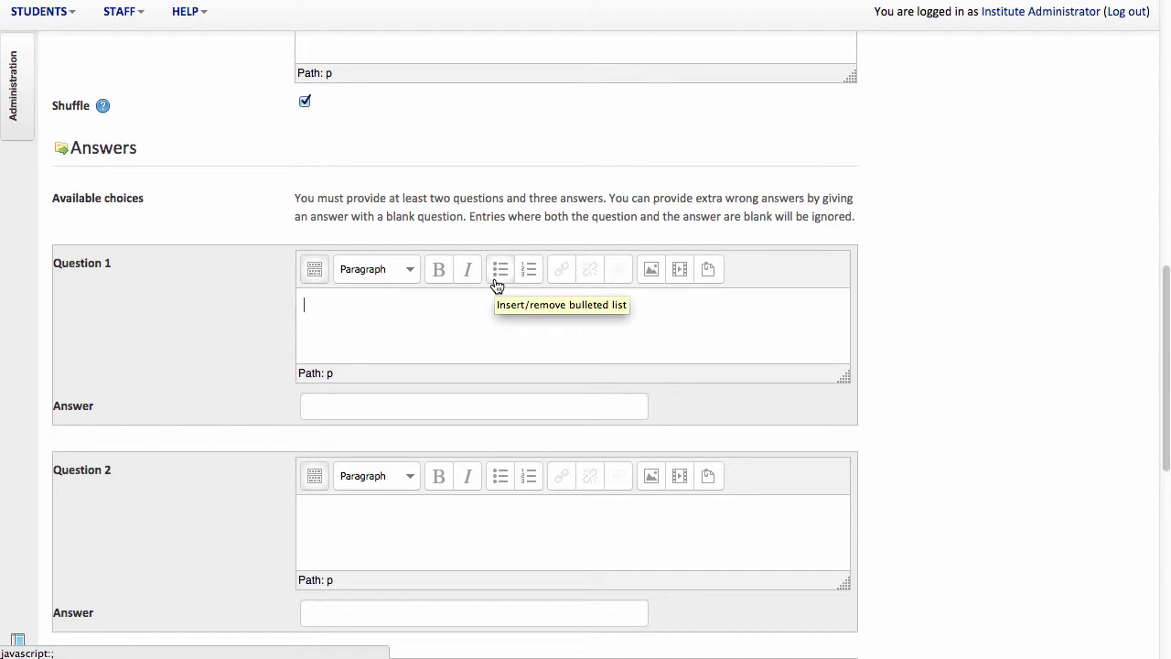
# Step: Pair 'To create document' with MS Word and 'To create data, formula and graphs' with MS Excel
pyautogui.write('To create documents')
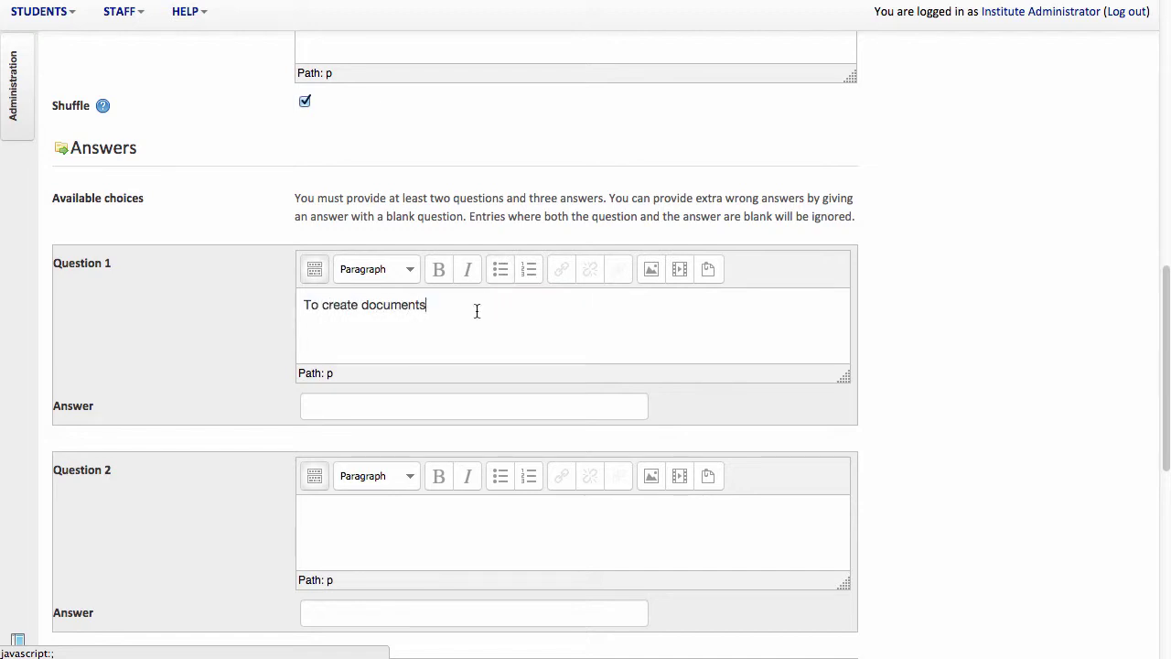
pyautogui.click(386, 403)
pyautogui.write('MS Word')
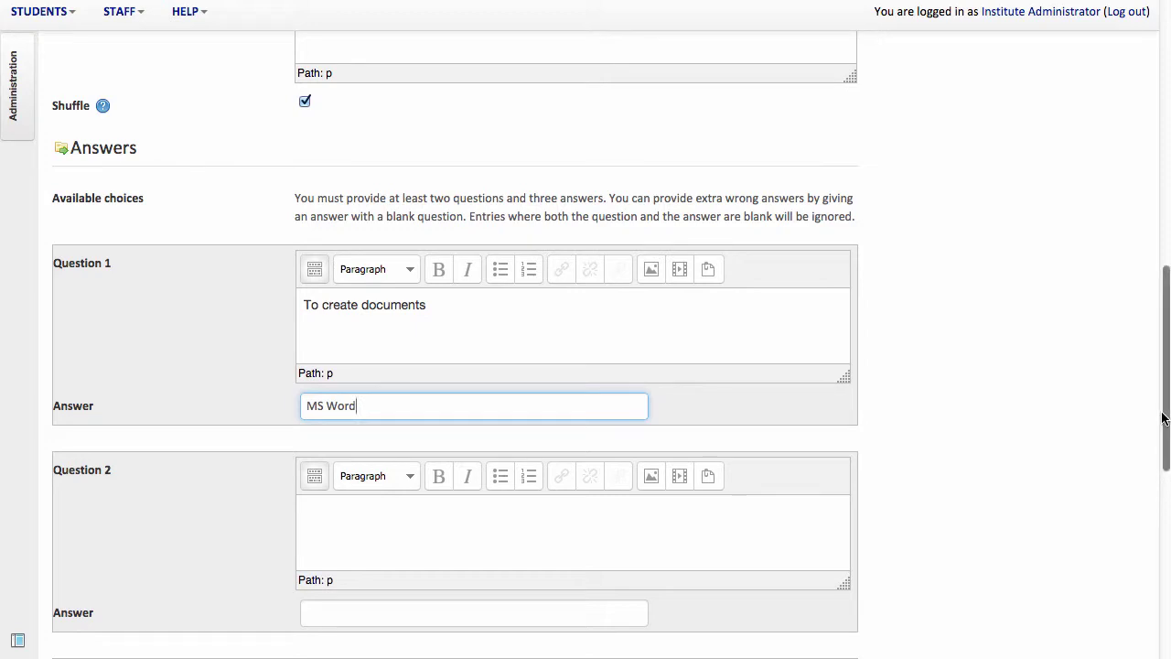
pyautogui.moveTo(1164, 424); pyautogui.dragTo(1166, 503)
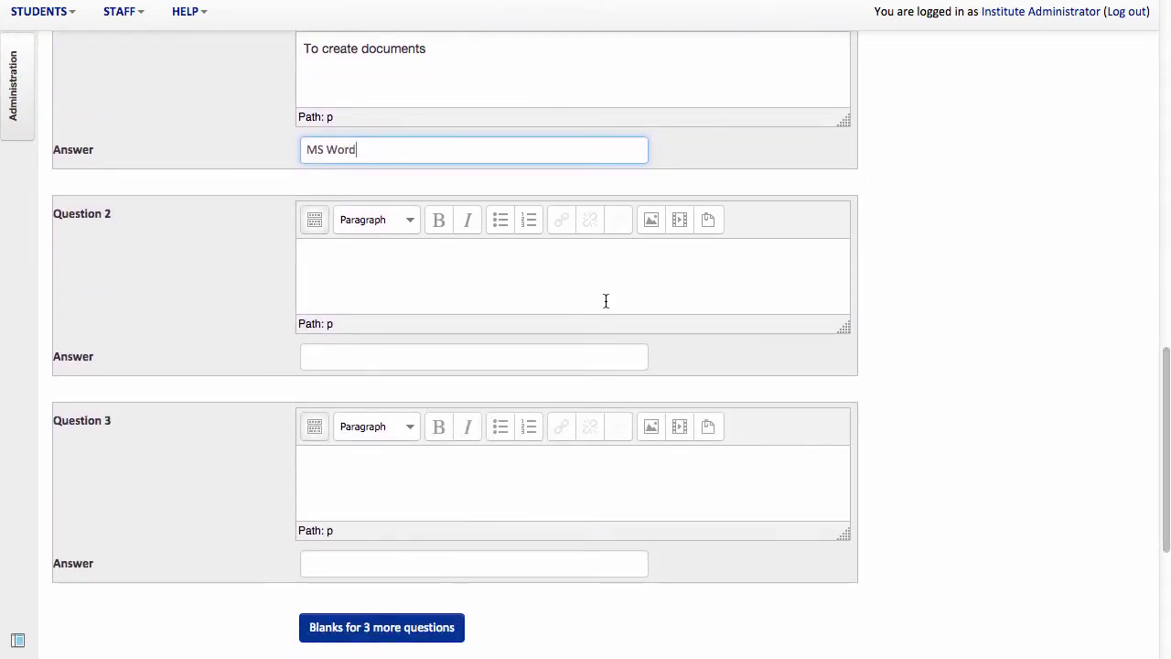
pyautogui.click(510, 278)
pyautogui.write('To create data')
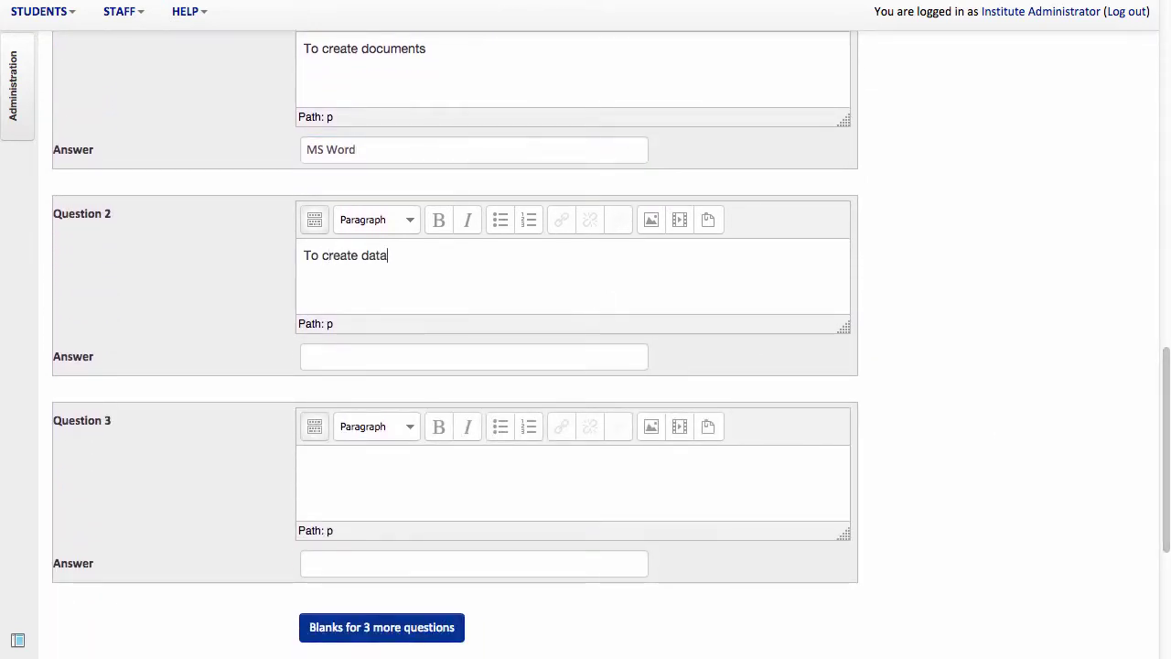
pyautogui.write(', formula and graphs')
pyautogui.click(410, 359)
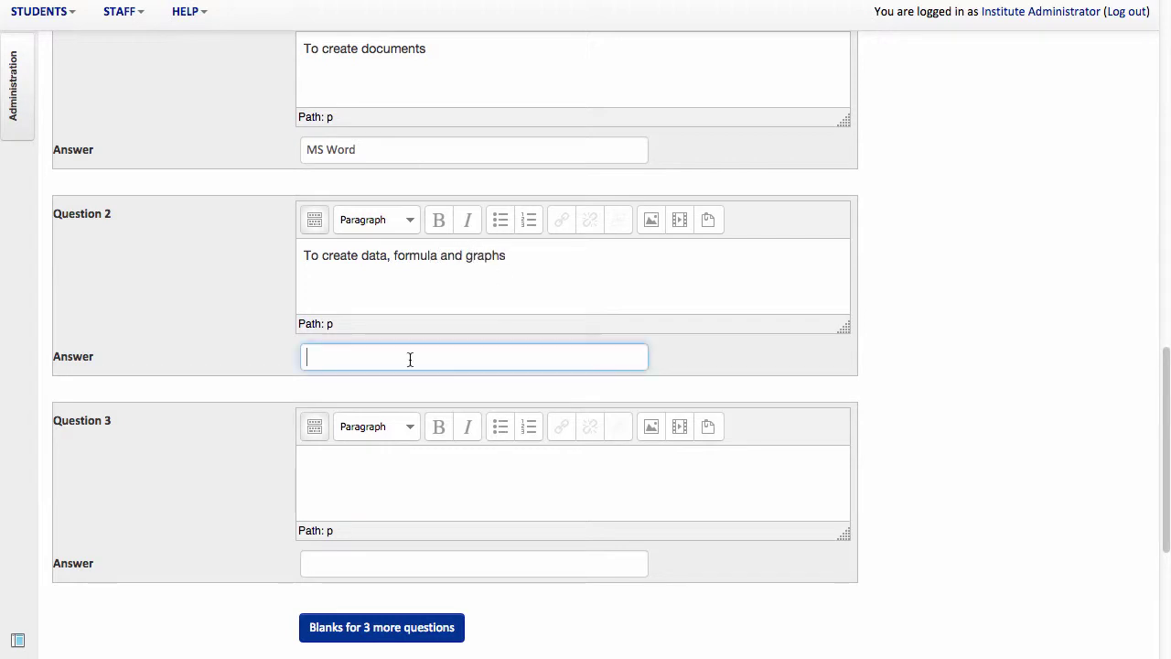
pyautogui.write('MS Excel')
# Step: Pair presentations with PowerPoint, add three blank slots, and pair 'To check your mail' with Outlook
pyautogui.click(388, 462)
pyautogui.write('To create')
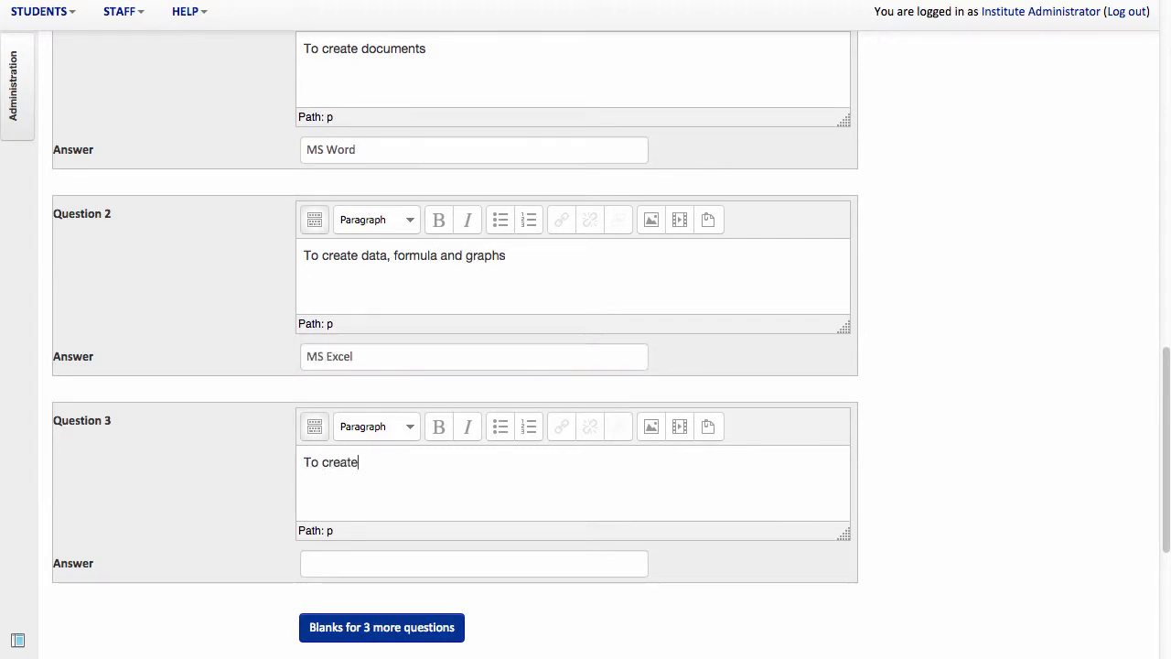
pyautogui.write(' visually appealing presentations')
pyautogui.click(348, 557)
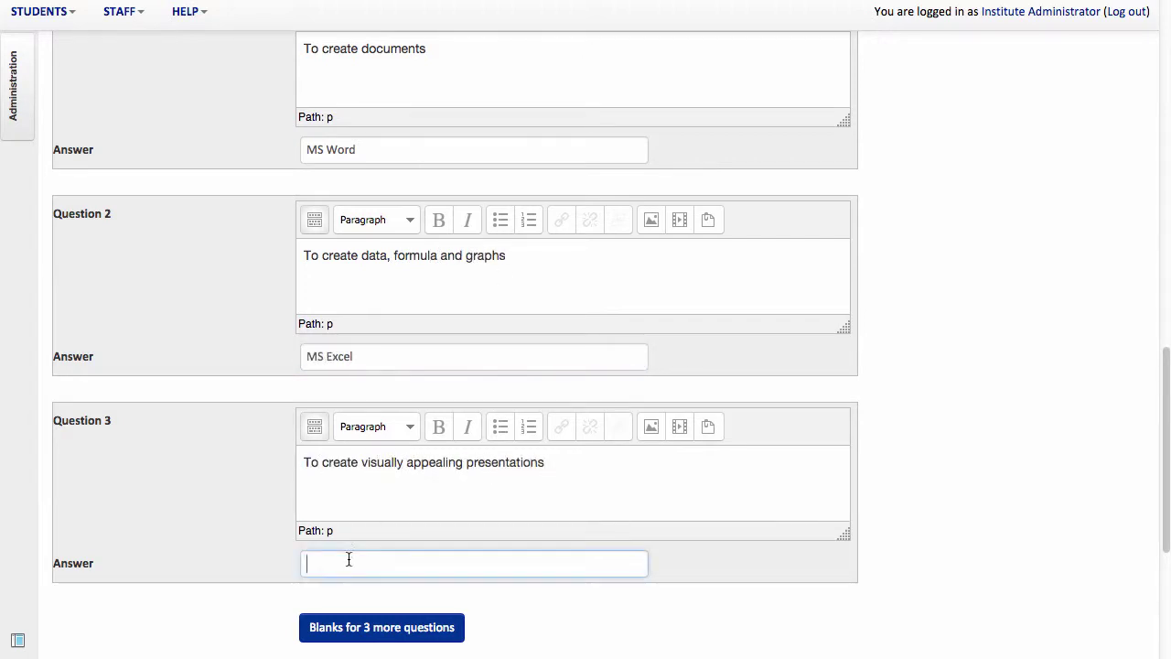
pyautogui.write('PowerPoint')
pyautogui.click(366, 625)
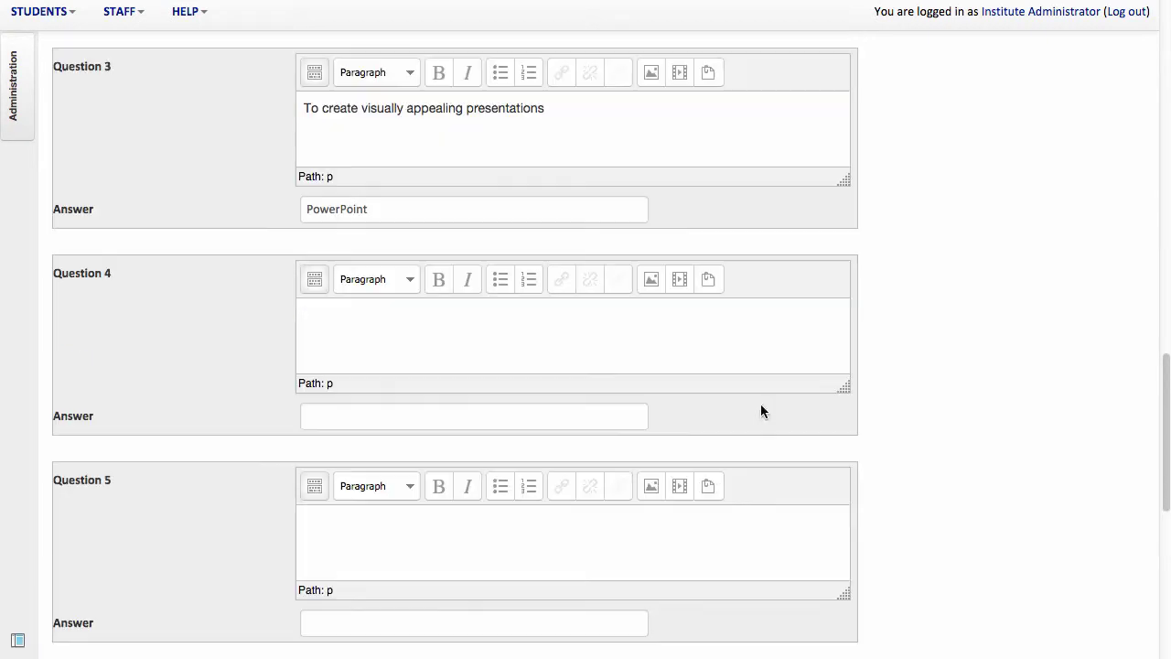
pyautogui.write('To check your mail')
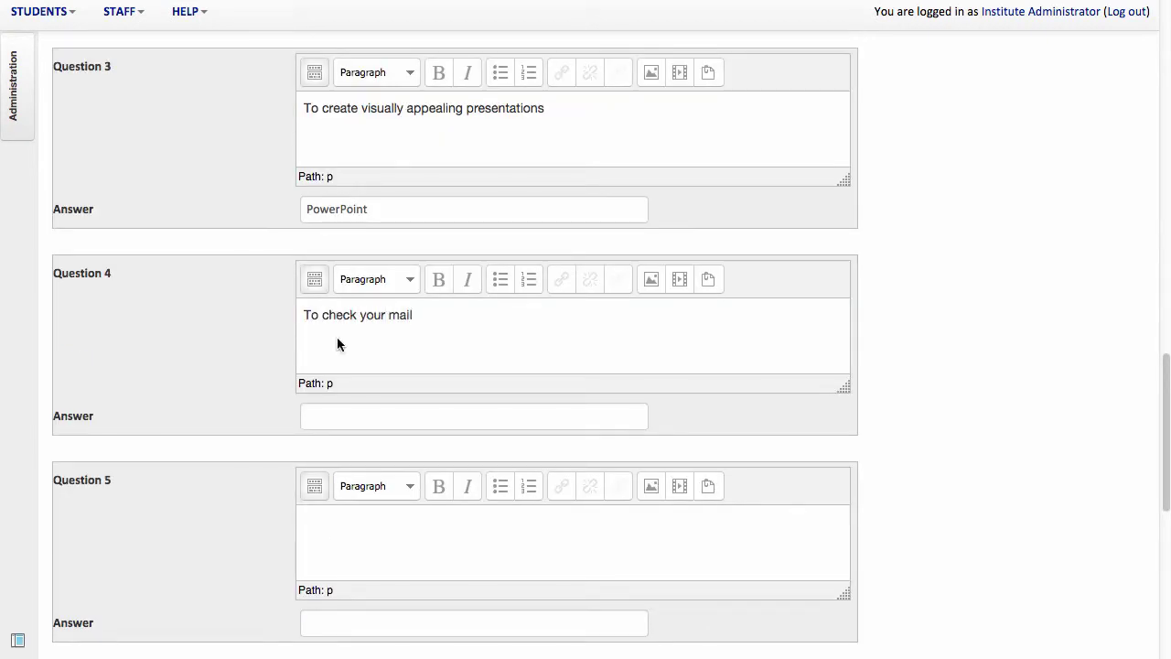
pyautogui.press('Tab')
pyautogui.write('Outlook')
pyautogui.scroll(-10, 652, 573)
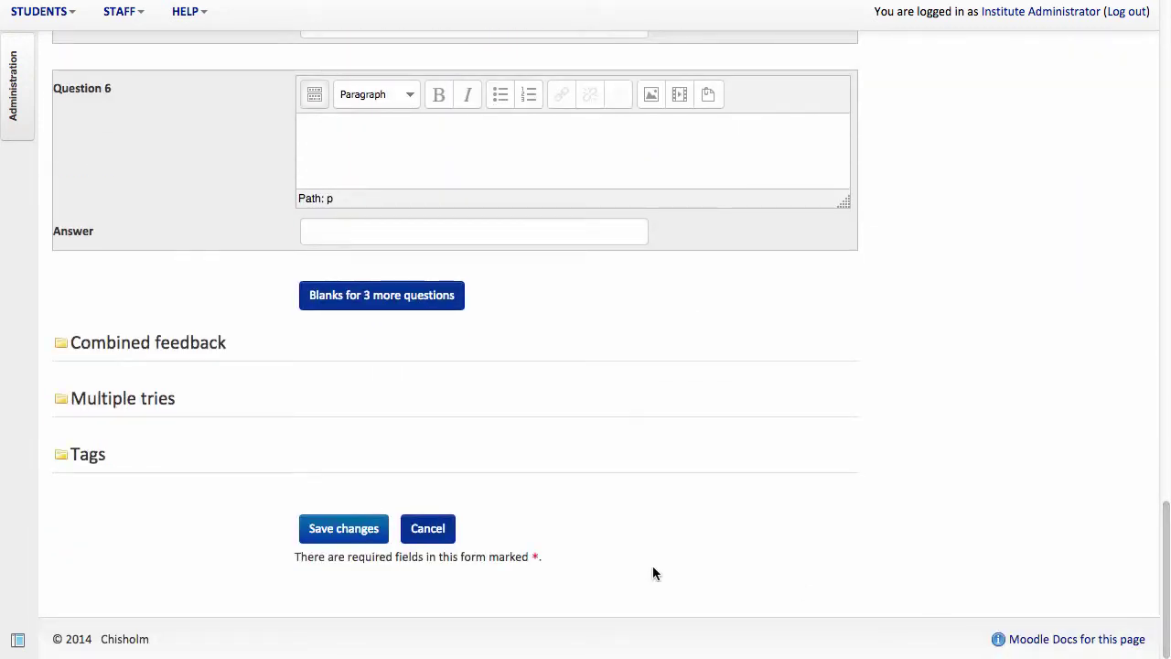
# Step: Save the matching question, then as a student open the Microsoft office quiz under Microsoft Office
pyautogui.click(344, 535)
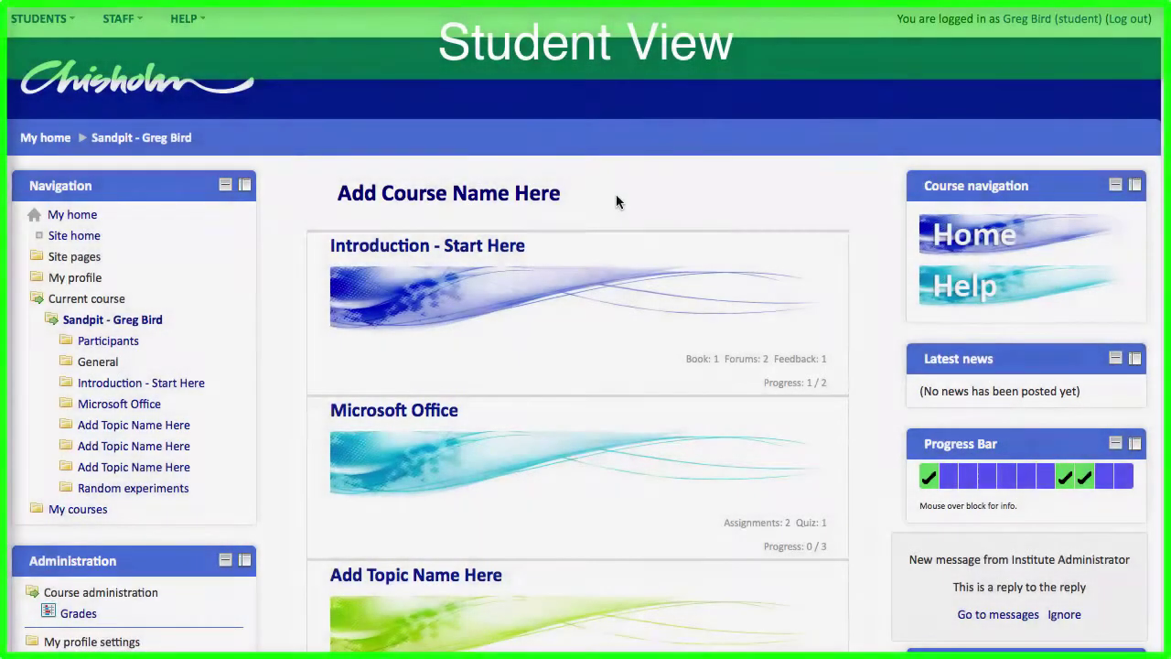
pyautogui.click(406, 414)
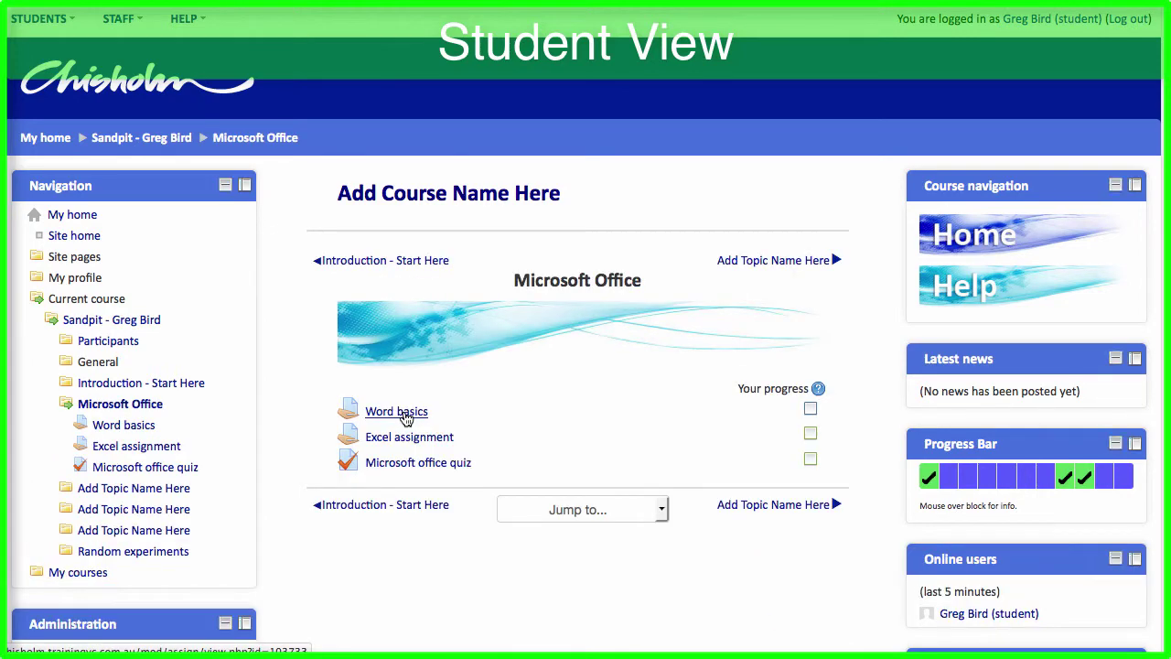
pyautogui.click(422, 465)
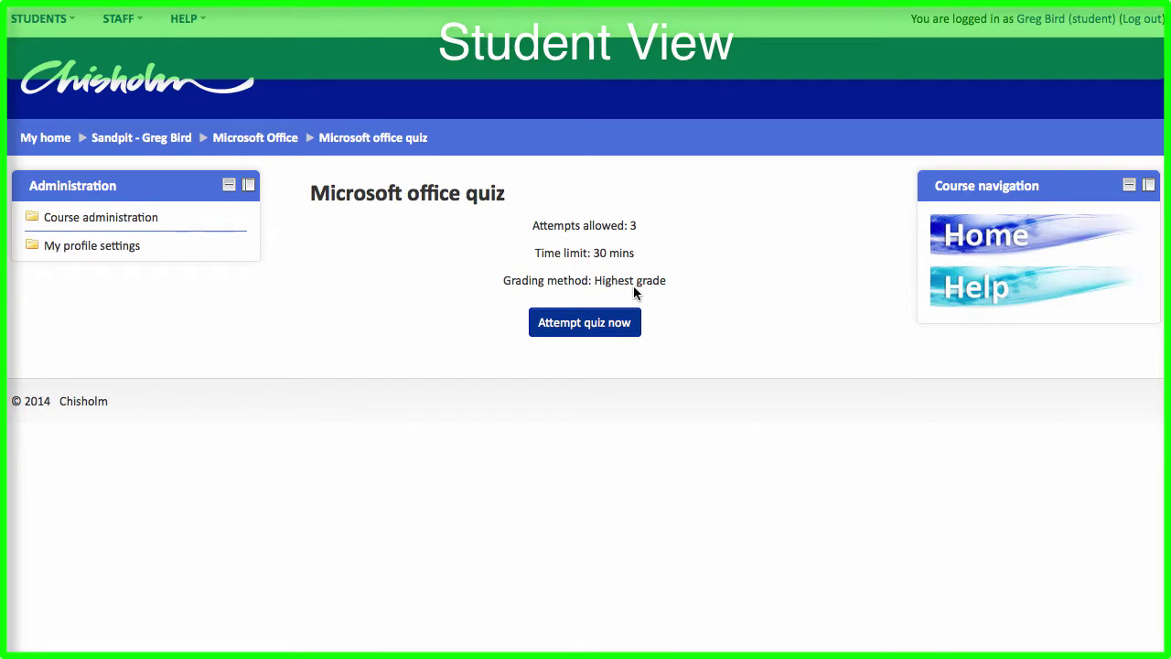
# Step: Start a quiz attempt, choose PowerPoint for Question 1, and tick Excel and Powerpoint for Question 2
pyautogui.click(579, 325)
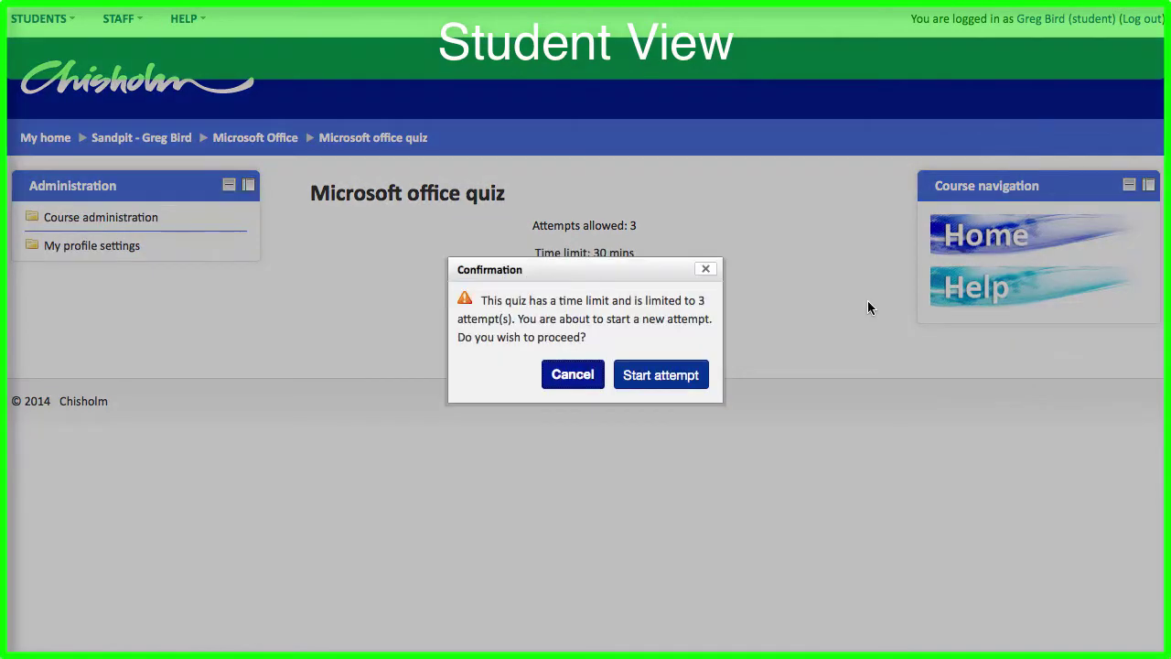
pyautogui.click(654, 375)
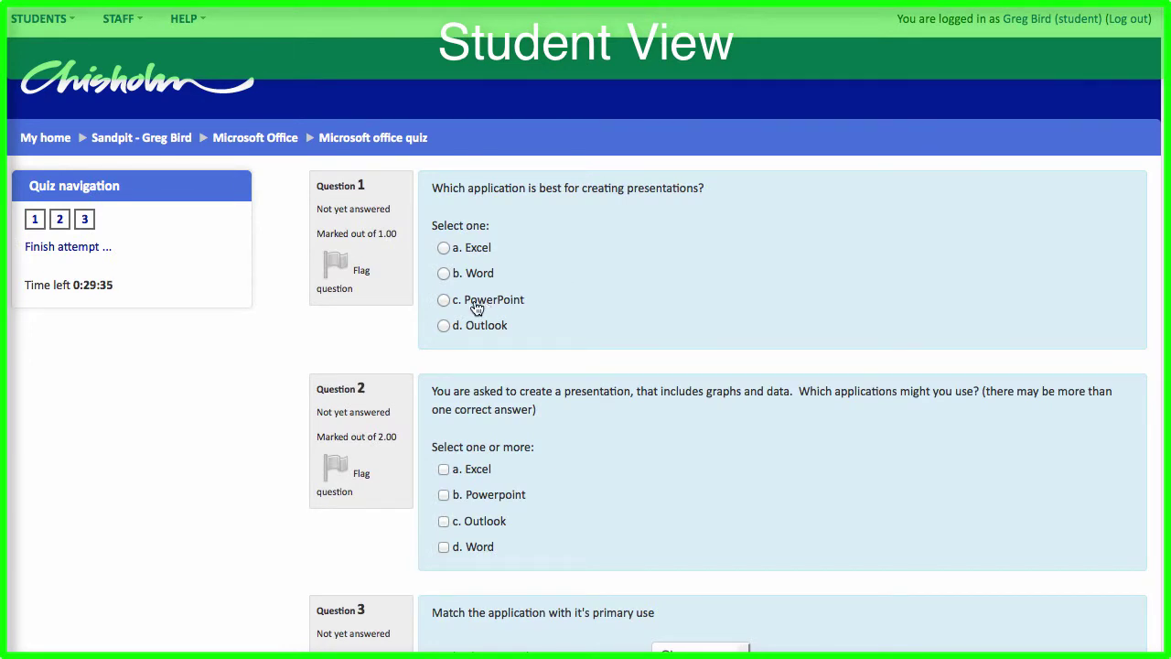
pyautogui.click(444, 300)
pyautogui.scroll(-3, 1155, 488)
pyautogui.scroll(-2, 1155, 488)
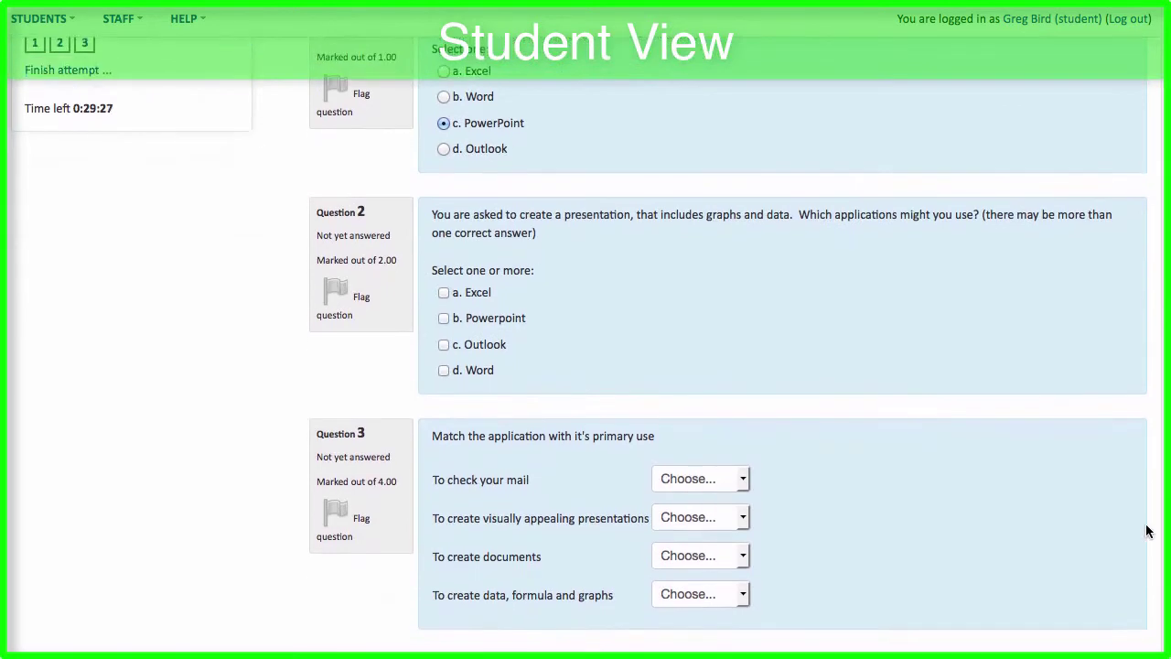
pyautogui.click(444, 260)
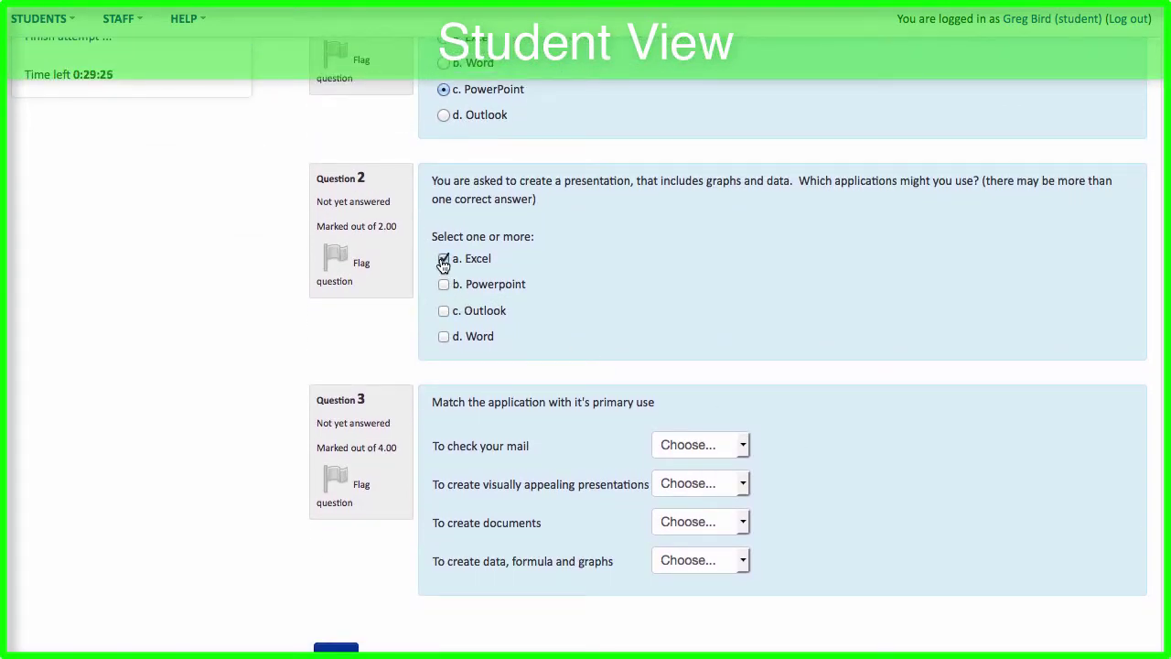
pyautogui.click(444, 284)
# Step: Match 'To check your mail' with Outlook, answer the presentations item, and continue to the summary
pyautogui.scroll(-2, 1154, 531)
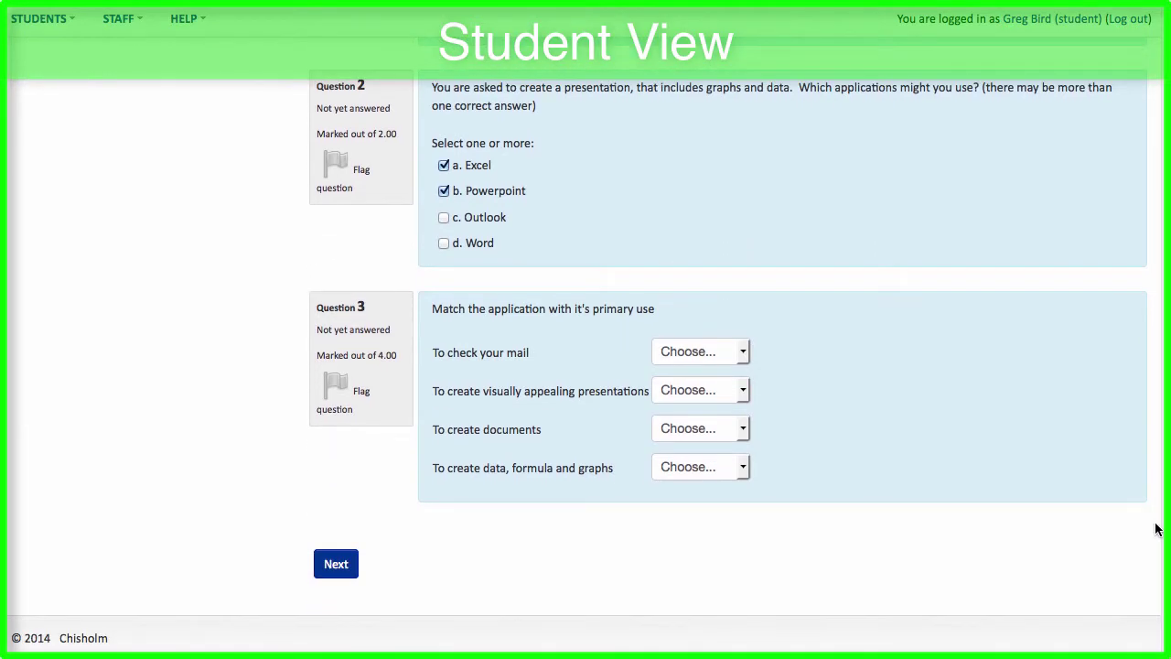
pyautogui.click(744, 355)
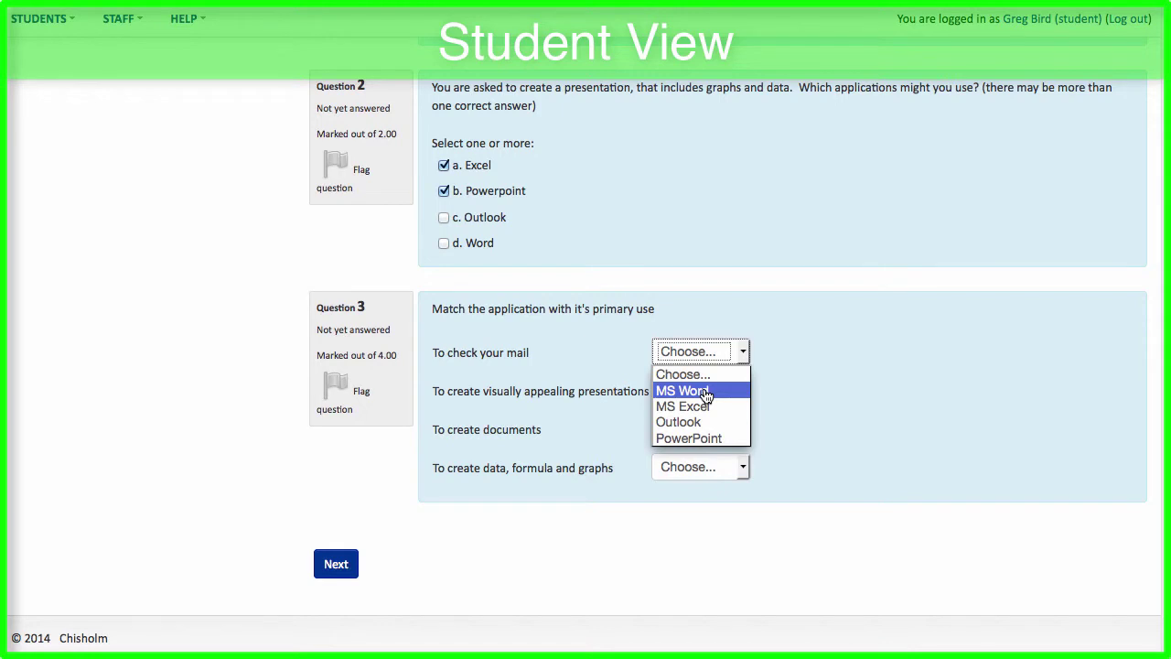
pyautogui.click(695, 423)
pyautogui.click(741, 391)
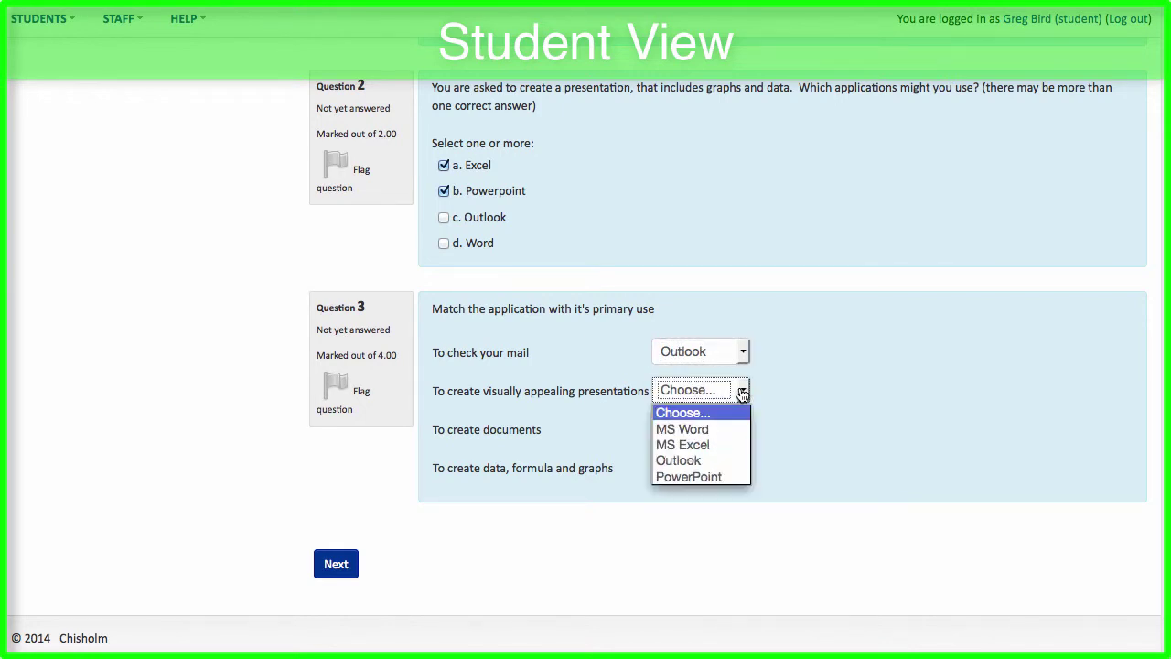
pyautogui.click(741, 392)
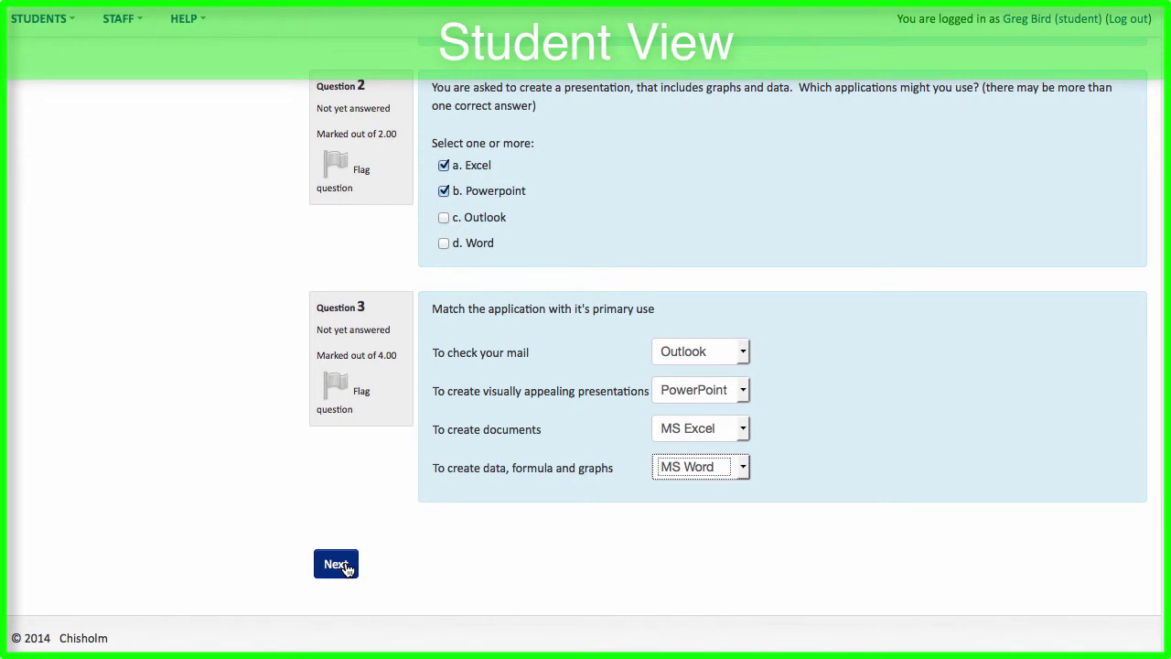
pyautogui.click(345, 565)
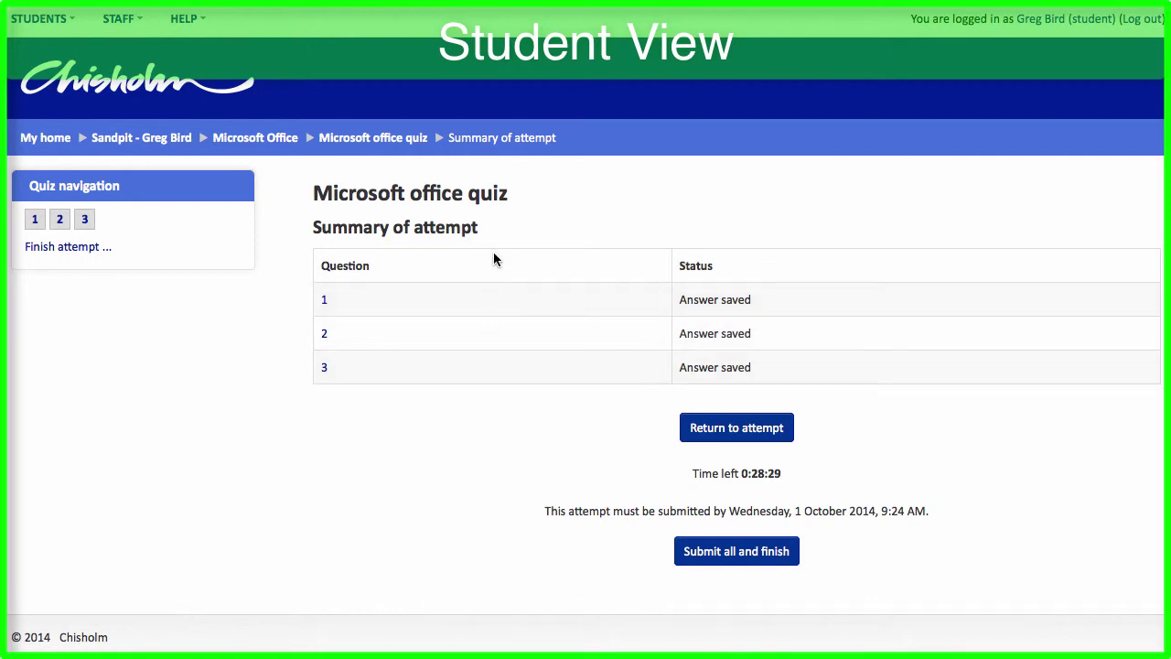
# Step: Submit all and finish the attempt, confirming it for grading (5.00/7.00, grade 7.14/10.00)
pyautogui.click(728, 555)
pyautogui.click(630, 366)
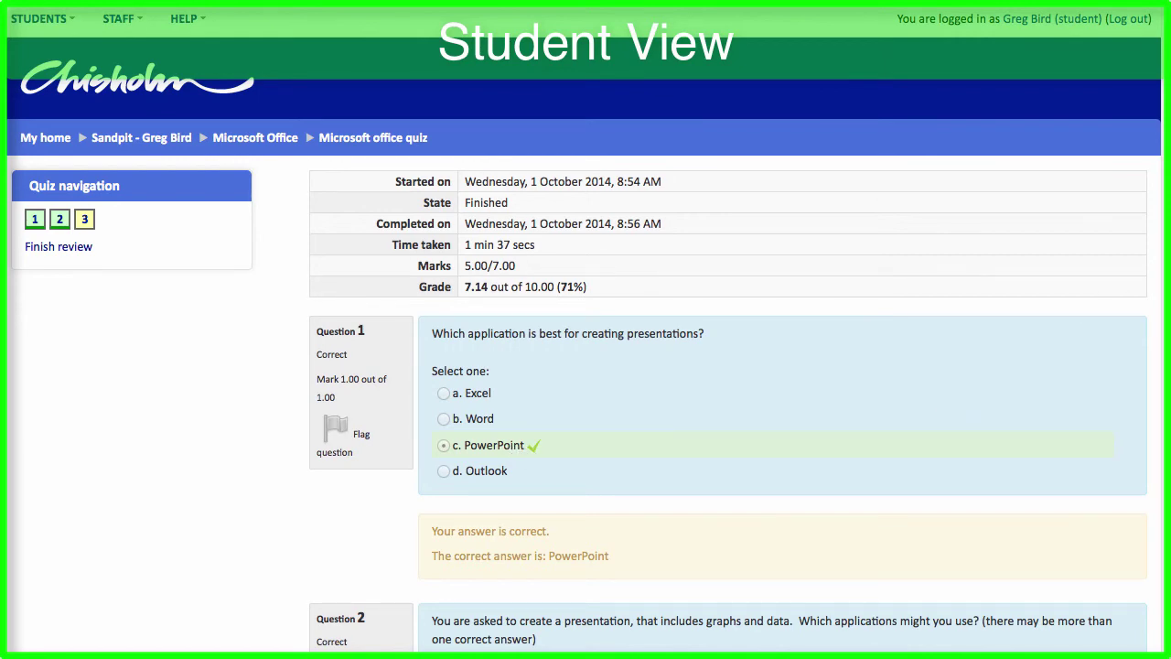
pyautogui.scroll(-10, 1157, 327)
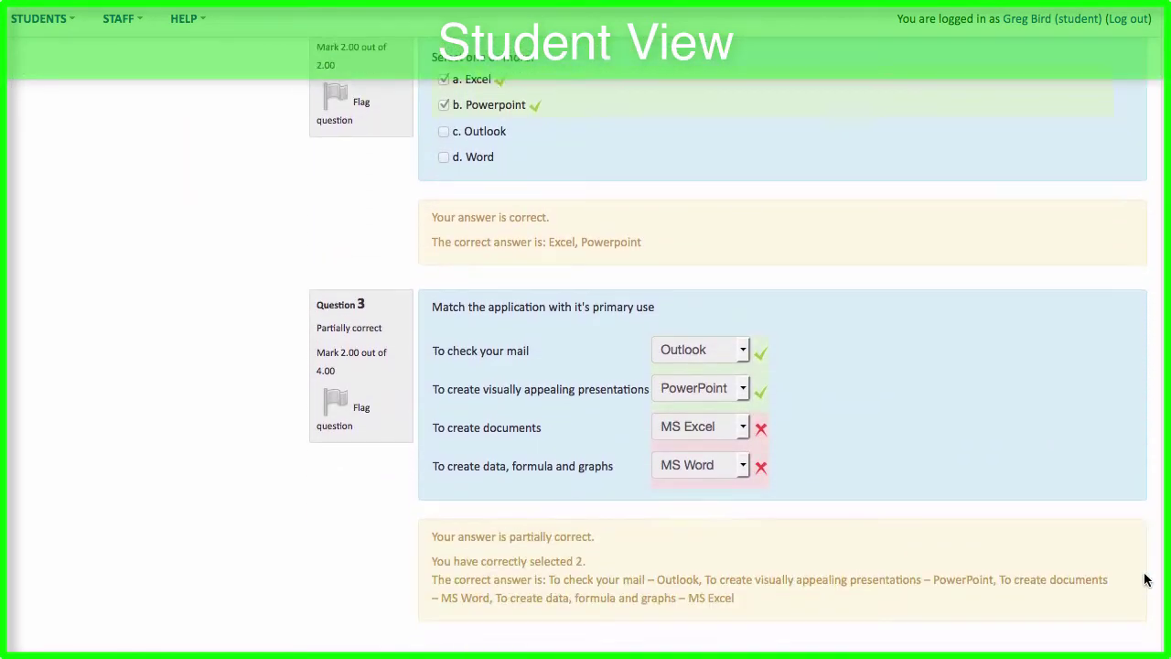
pyautogui.scroll(-1, 1147, 578)
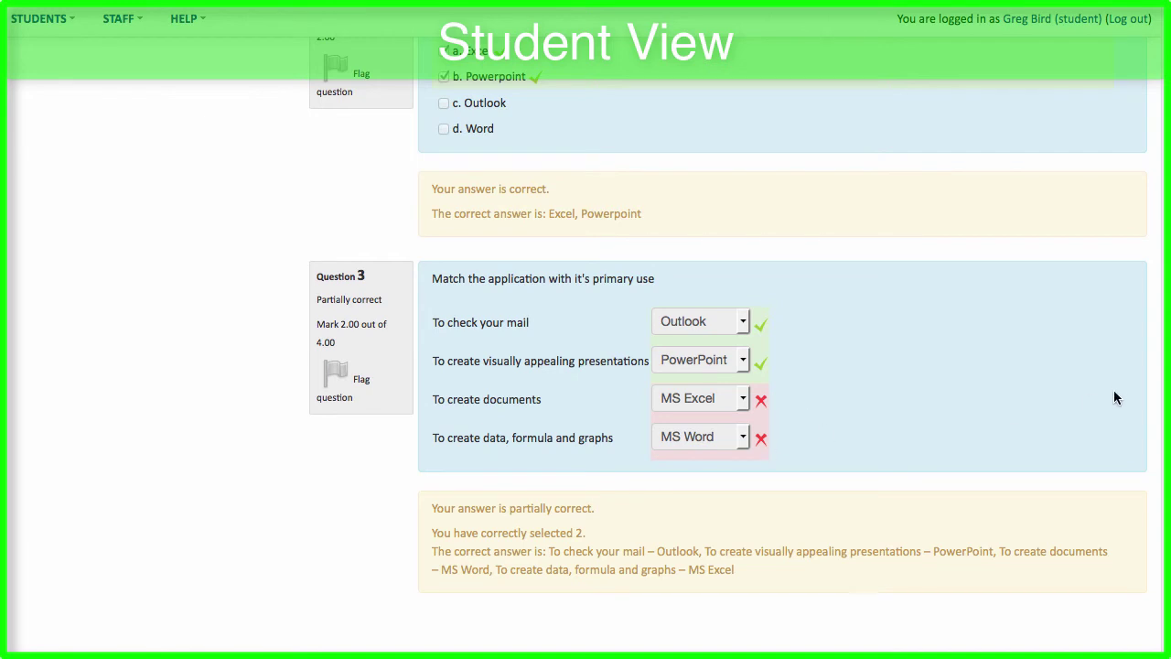
pyautogui.scroll(10, 1113, 391)
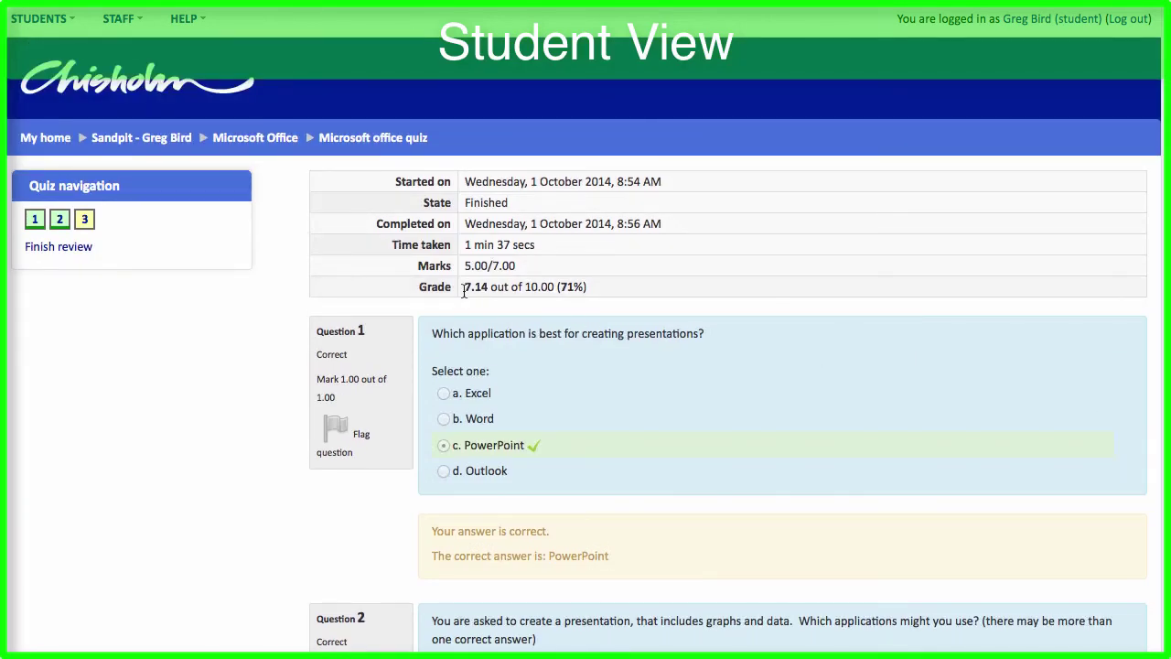